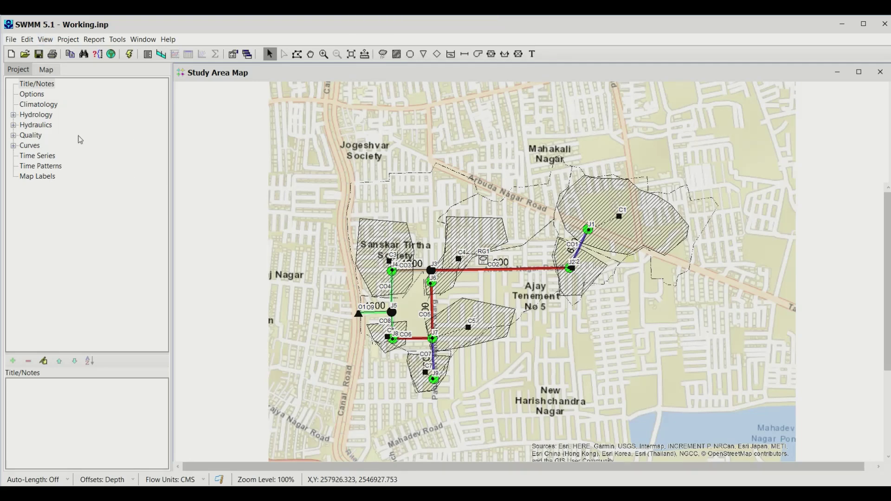
Step: Replace the Link Flow Rate calibration file with the Cal file from the SWMM Tutorials folder
{"action": "left_click", "coordinate": [76, 40]}
{"action": "mouse_move", "coordinate": [52, 40]}
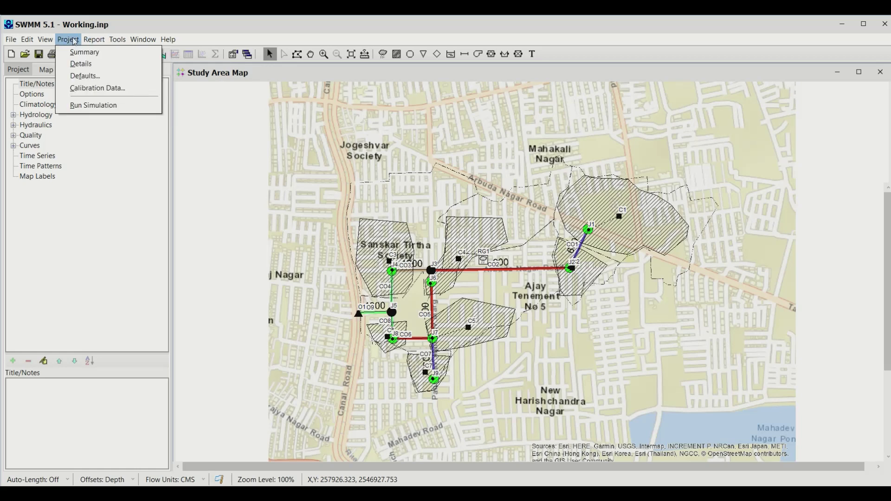
{"action": "left_click", "coordinate": [90, 88]}
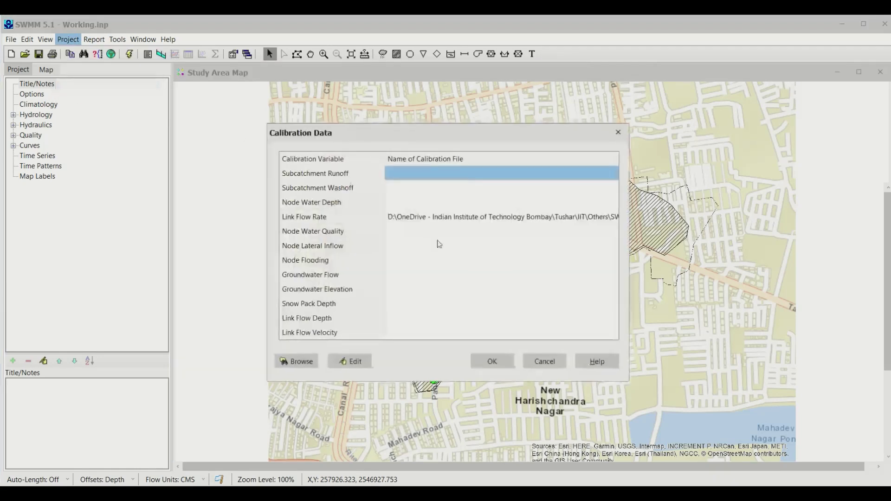
{"action": "left_click", "coordinate": [440, 220]}
{"action": "key", "text": "Delete"}
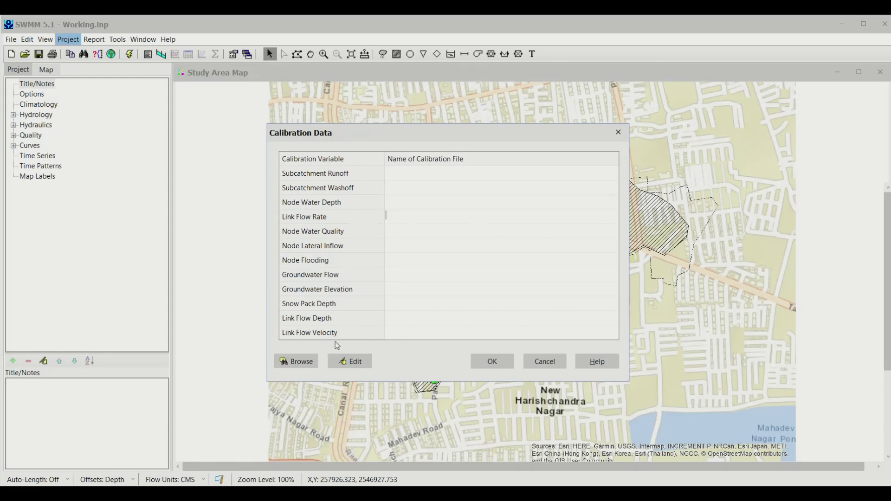
{"action": "left_click", "coordinate": [300, 363]}
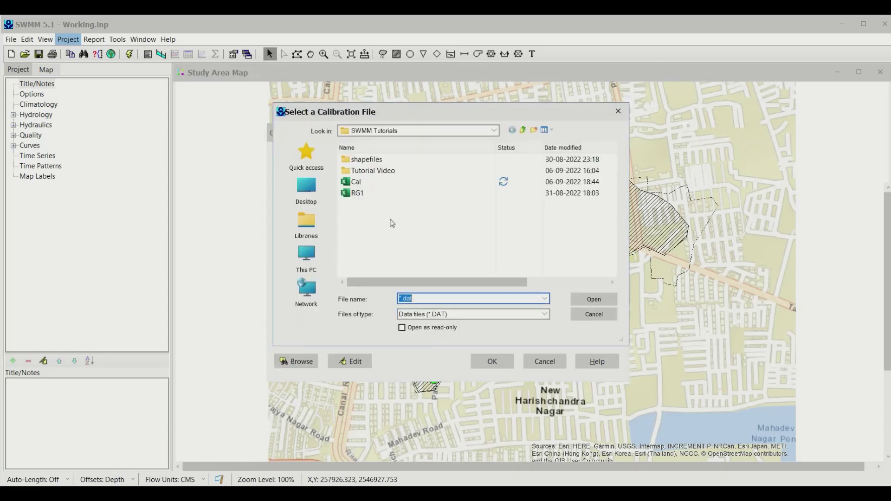
{"action": "left_click", "coordinate": [356, 182]}
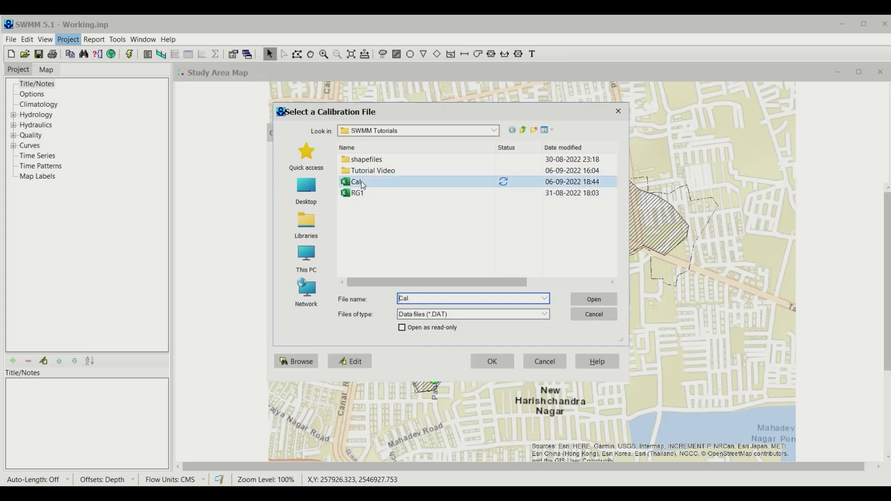
{"action": "left_click", "coordinate": [598, 300]}
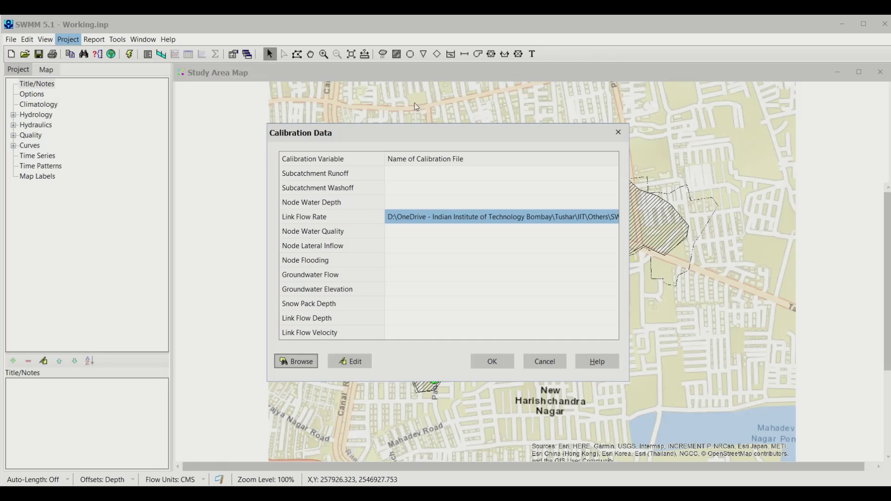
{"action": "left_click_drag", "start_coordinate": [421, 135], "coordinate": [723, 145]}
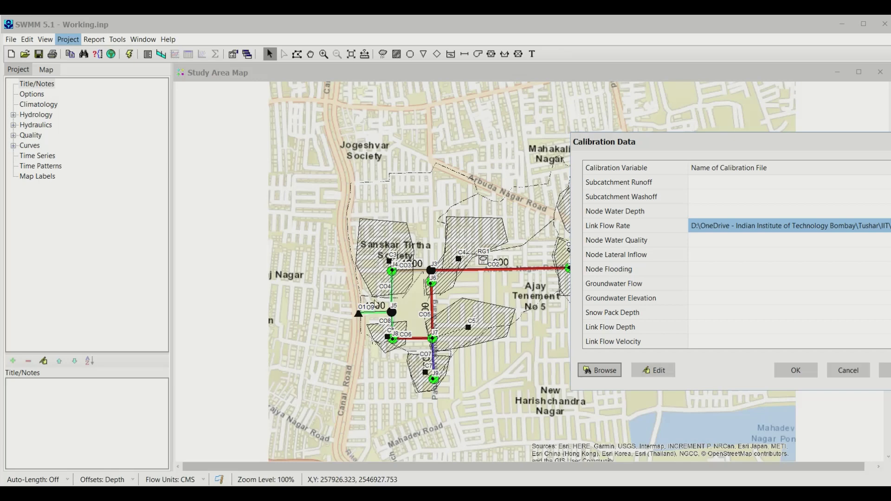
{"action": "left_click_drag", "start_coordinate": [726, 151], "coordinate": [565, 127]}
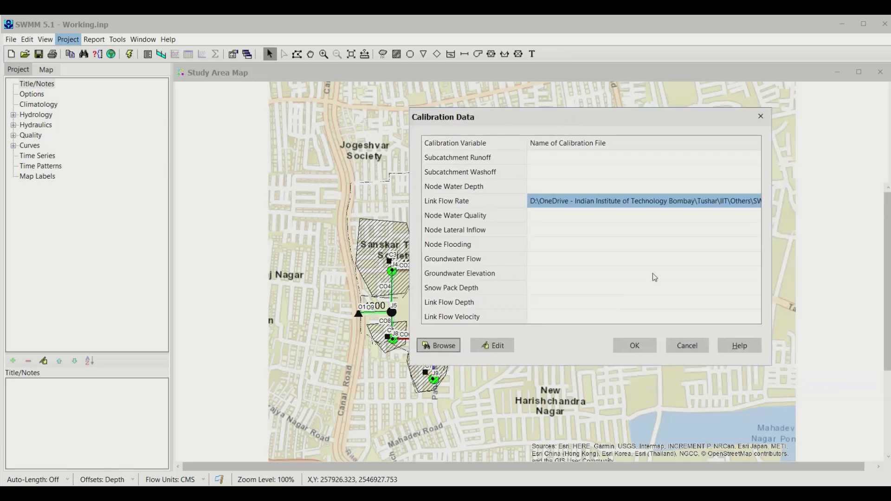
{"action": "left_click", "coordinate": [627, 352]}
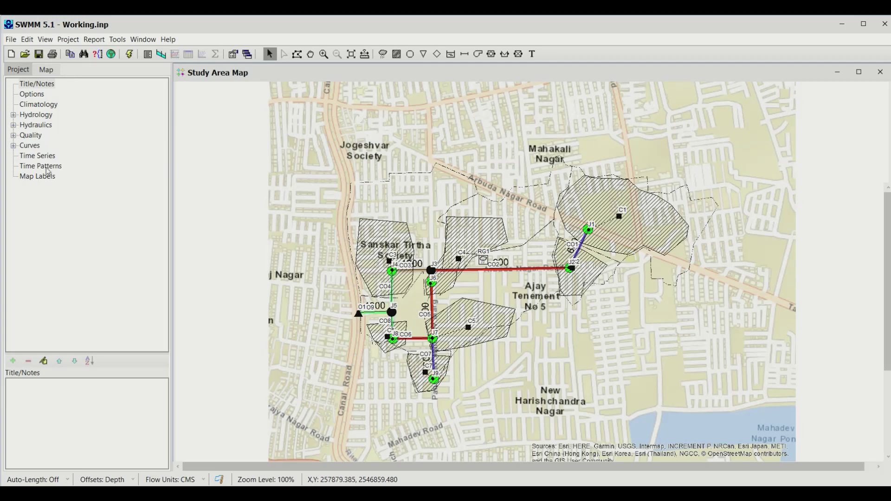
Step: Check the reporting time step in the simulation options and accept the settings
{"action": "left_click", "coordinate": [37, 96]}
{"action": "left_click", "coordinate": [35, 85]}
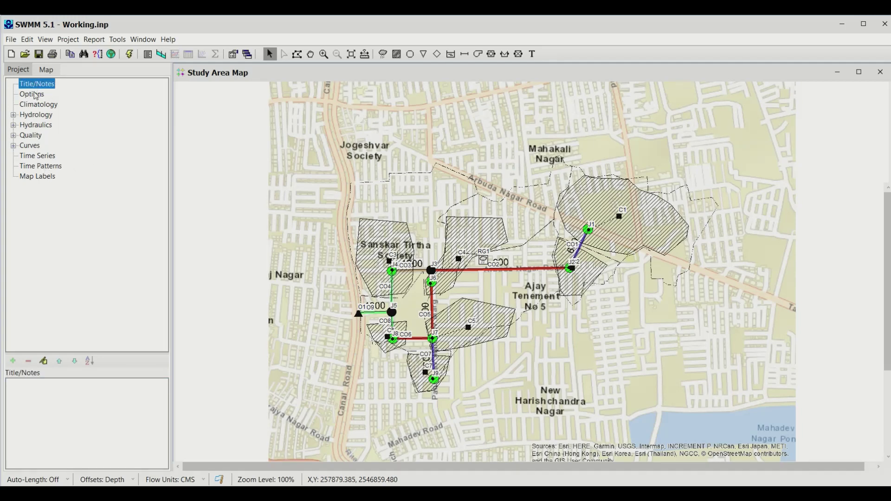
{"action": "left_click", "coordinate": [31, 95]}
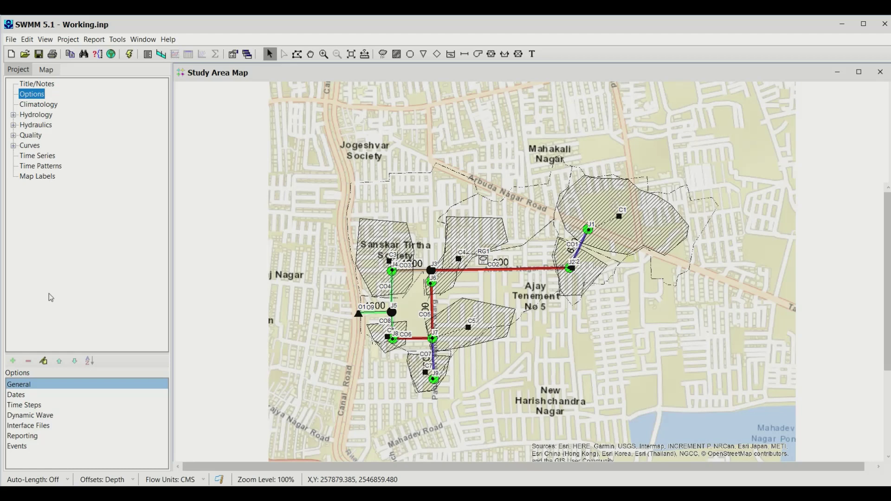
{"action": "left_click", "coordinate": [44, 362]}
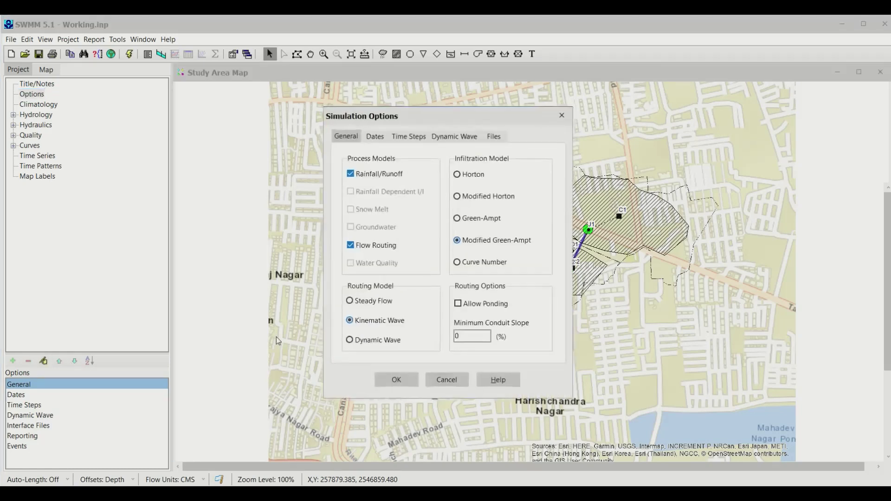
{"action": "left_click", "coordinate": [409, 137]}
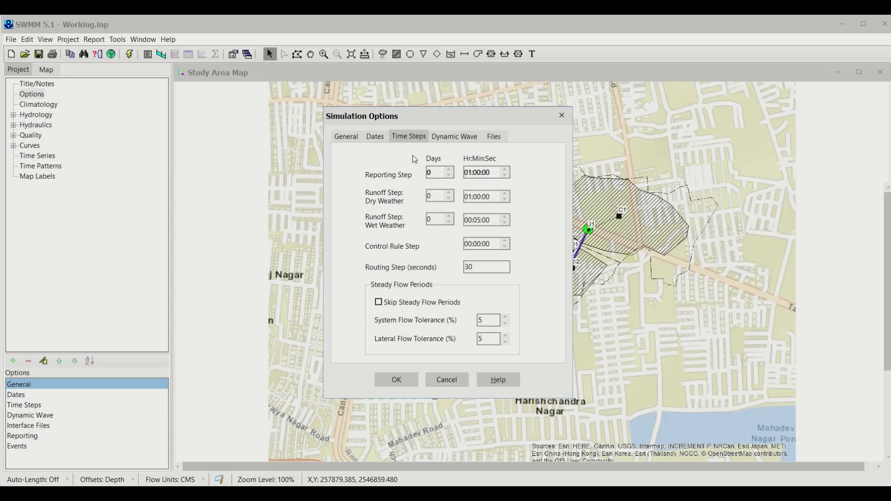
{"action": "left_click", "coordinate": [478, 173]}
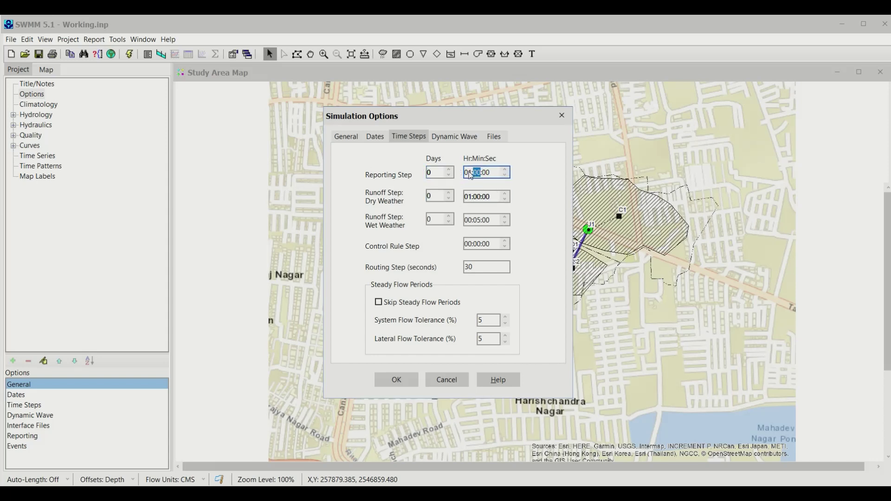
{"action": "left_click", "coordinate": [469, 173]}
{"action": "left_click", "coordinate": [410, 385]}
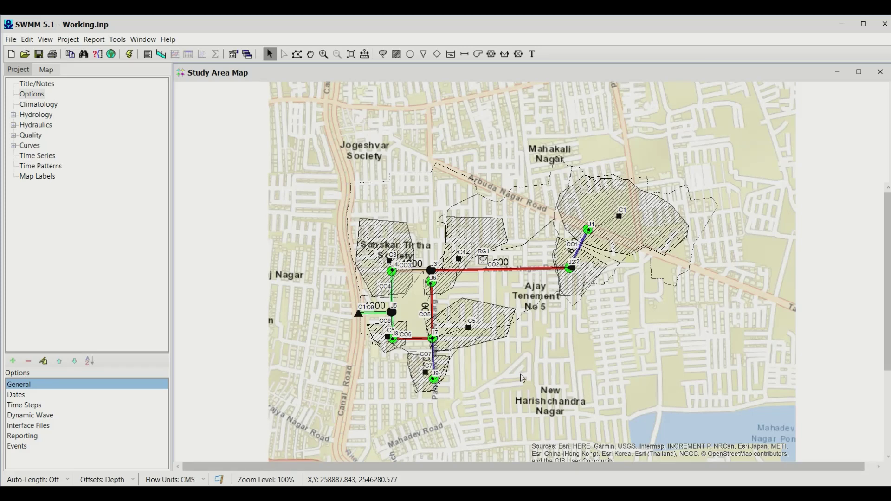
Step: Select conduit CO9 leading to the outfall and run the simulation
{"action": "left_click", "coordinate": [373, 316]}
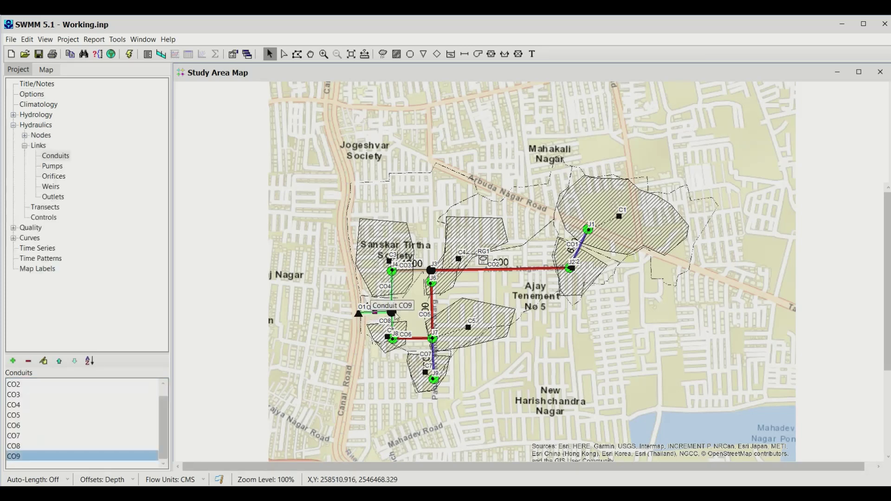
{"action": "left_click", "coordinate": [98, 41]}
{"action": "mouse_move", "coordinate": [75, 41]}
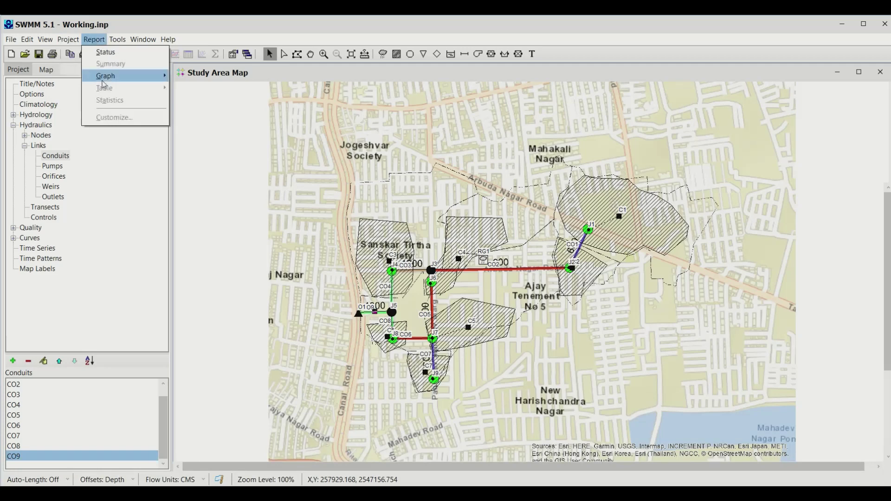
{"action": "mouse_move", "coordinate": [139, 76]}
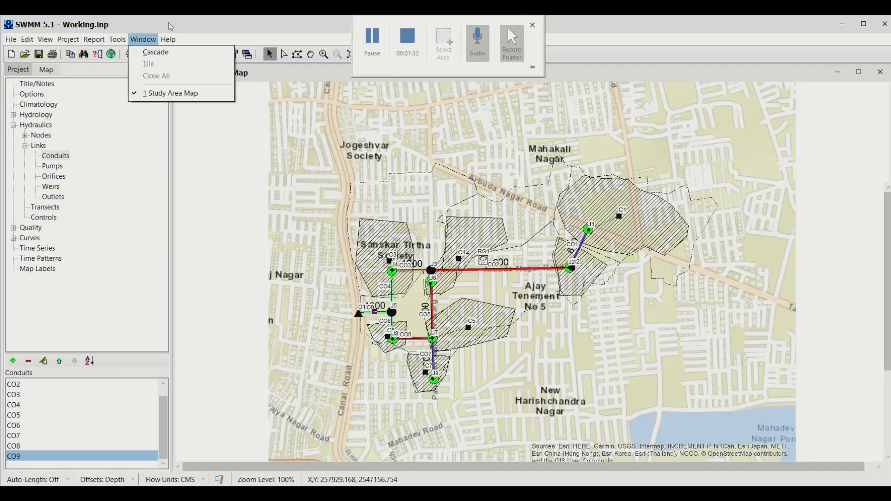
{"action": "left_click", "coordinate": [508, 27]}
{"action": "left_click", "coordinate": [130, 54]}
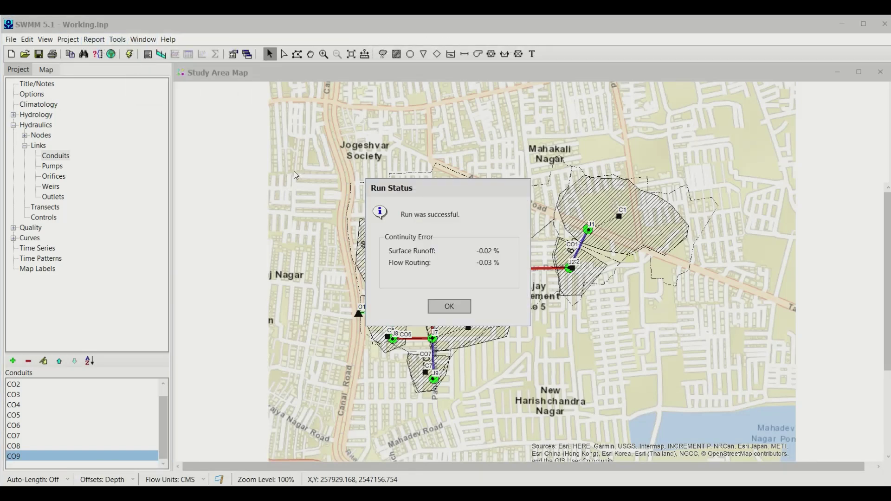
{"action": "key", "text": "Return"}
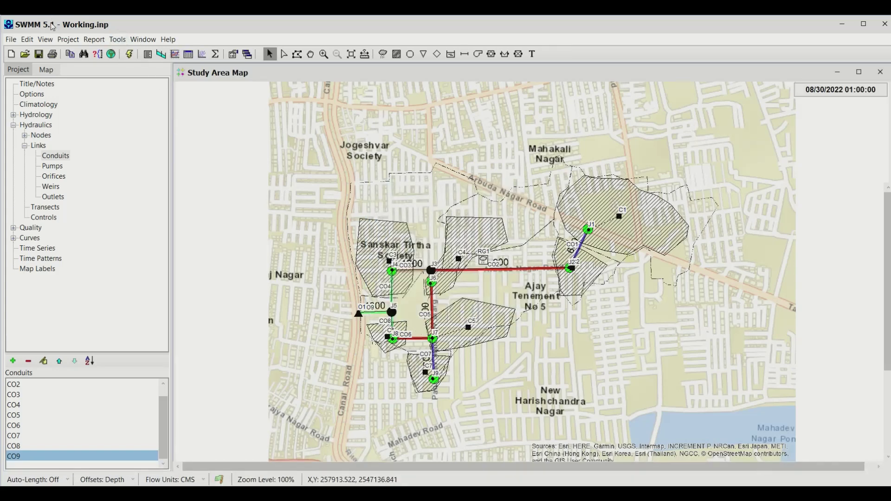
Step: Plot a time series graph of the flow in link CO9 against elapsed time
{"action": "left_click", "coordinate": [94, 40]}
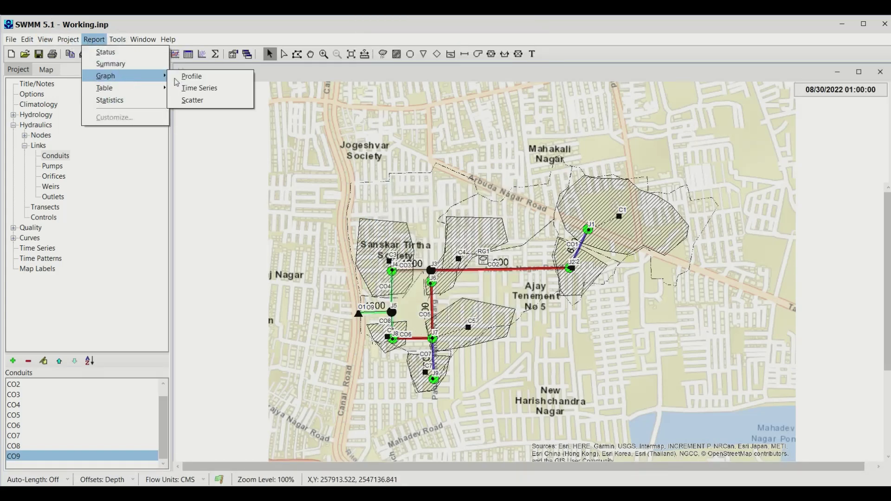
{"action": "left_click", "coordinate": [204, 88]}
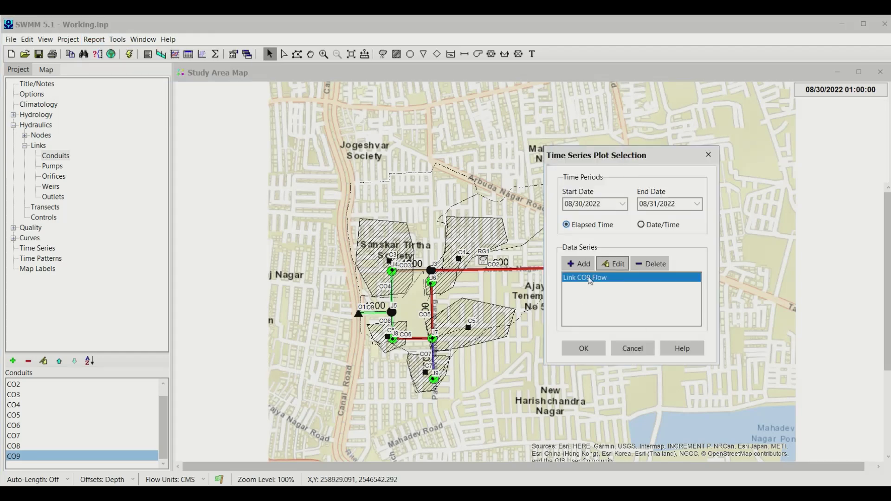
{"action": "left_click", "coordinate": [583, 348]}
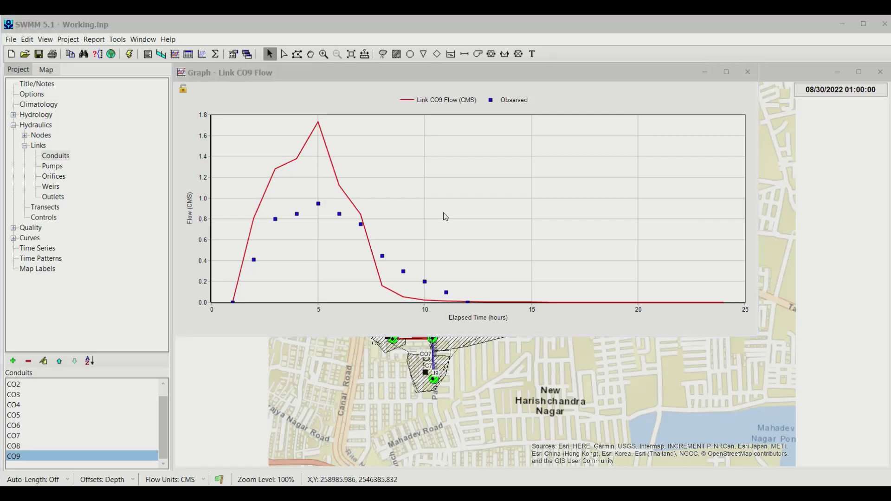
Step: Copy the Link CO9 Flow graph to the clipboard as text data
{"action": "key", "text": "alt+Tab"}
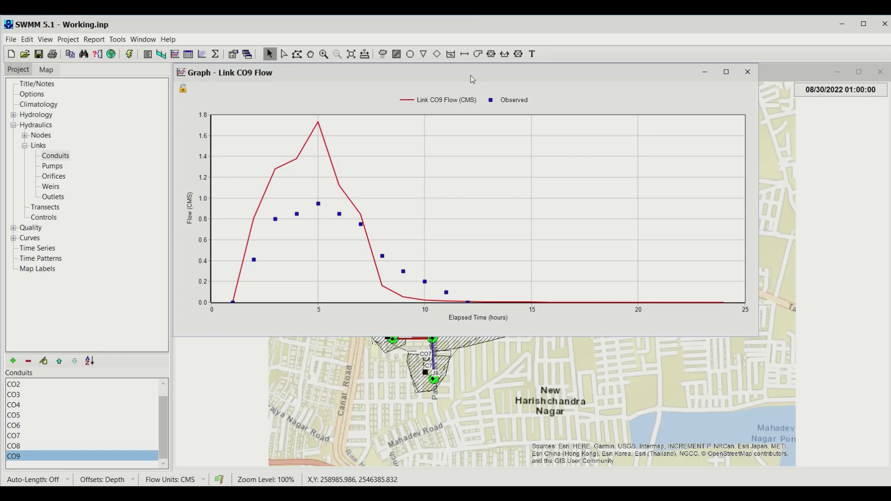
{"action": "left_click_drag", "start_coordinate": [472, 79], "coordinate": [496, 117]}
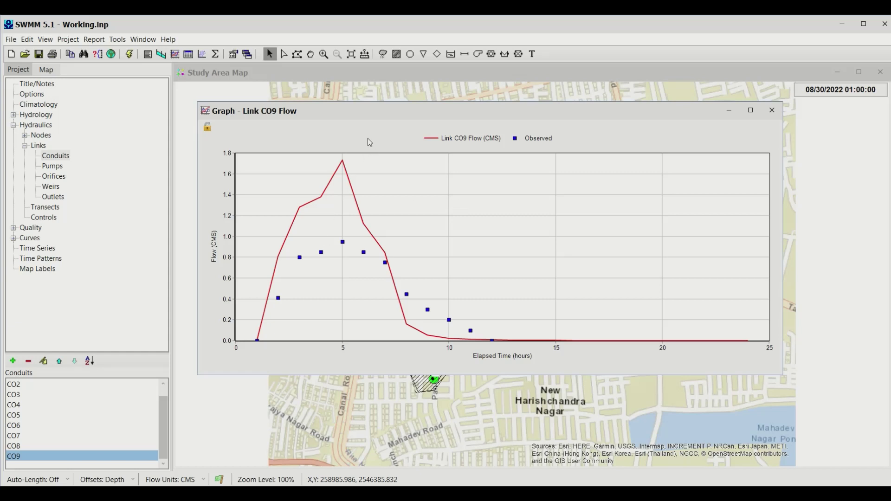
{"action": "left_click", "coordinate": [70, 55]}
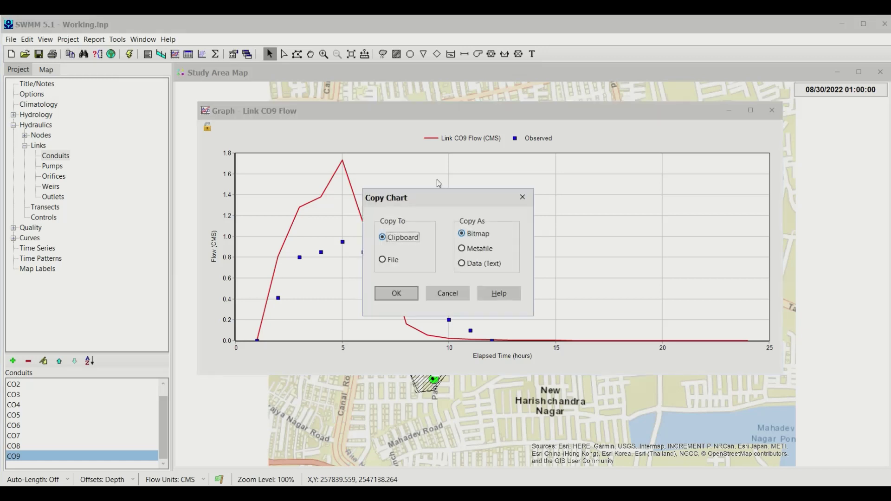
{"action": "left_click", "coordinate": [469, 266]}
{"action": "left_click", "coordinate": [400, 297]}
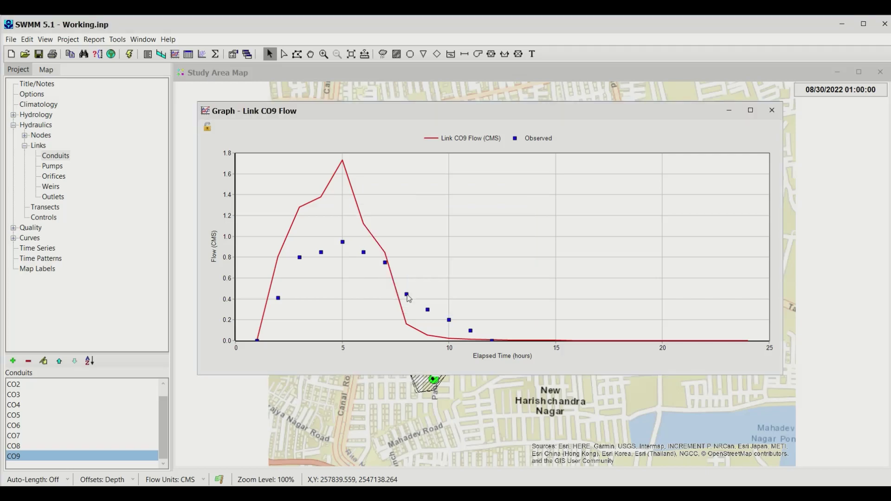
Step: Switch to Excel, dismiss the save prompt for Book1 without saving, and create a blank workbook
{"action": "key", "text": "alt+Tab"}
{"action": "key", "text": "alt+Tab"}
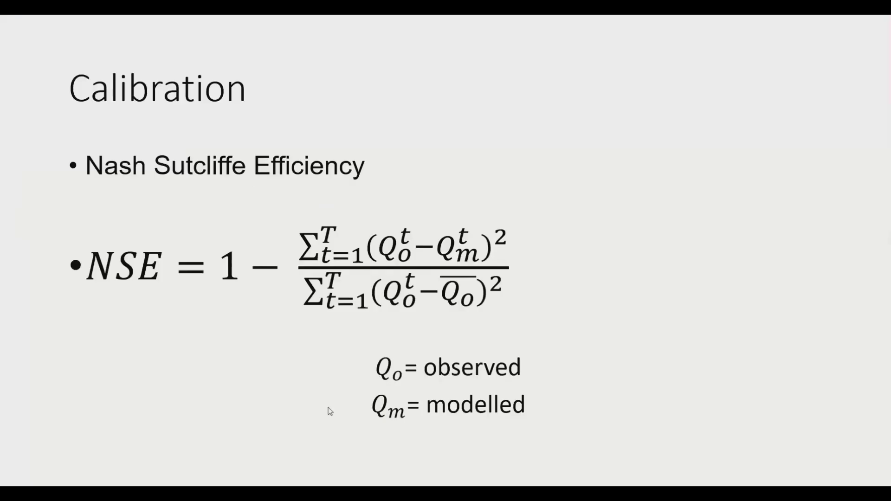
{"action": "key", "text": "Escape"}
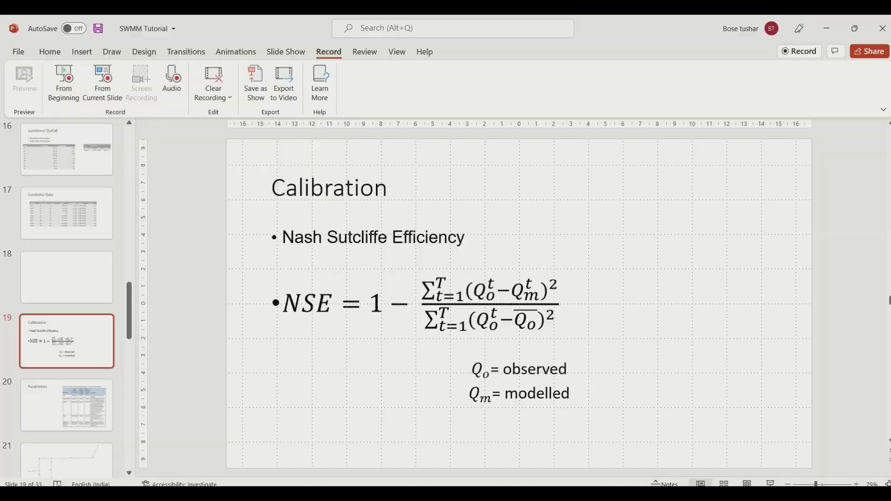
{"action": "key", "text": "super+s"}
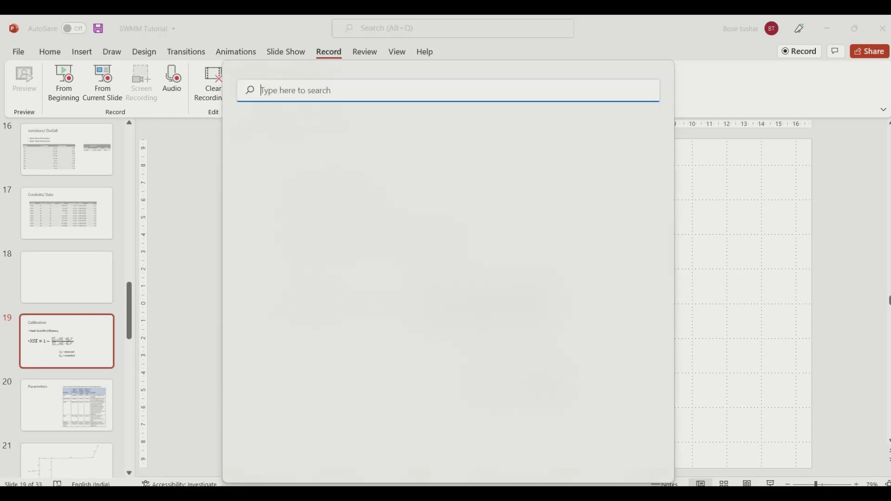
{"action": "left_click", "coordinate": [475, 281]}
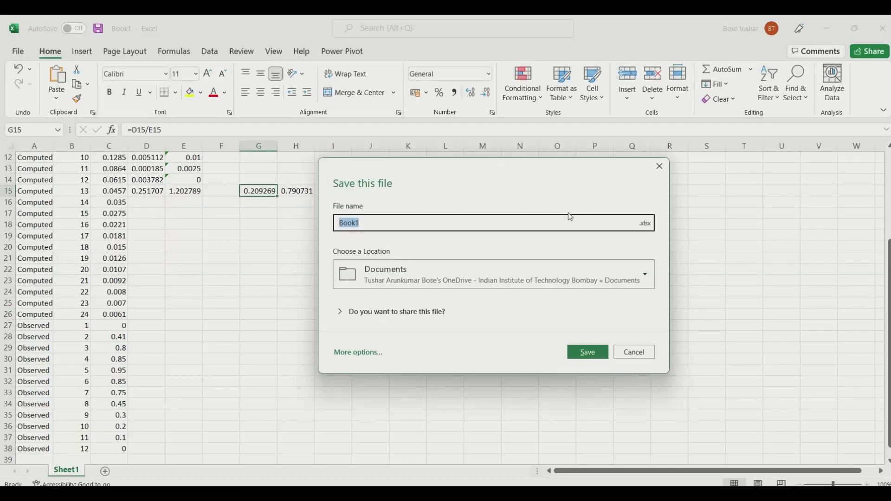
{"action": "left_click", "coordinate": [649, 356]}
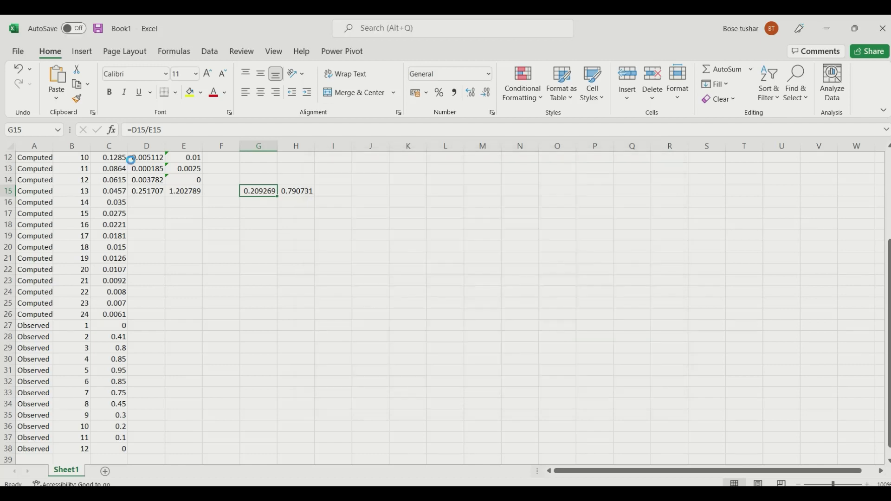
{"action": "left_click", "coordinate": [23, 49]}
{"action": "left_click", "coordinate": [183, 128]}
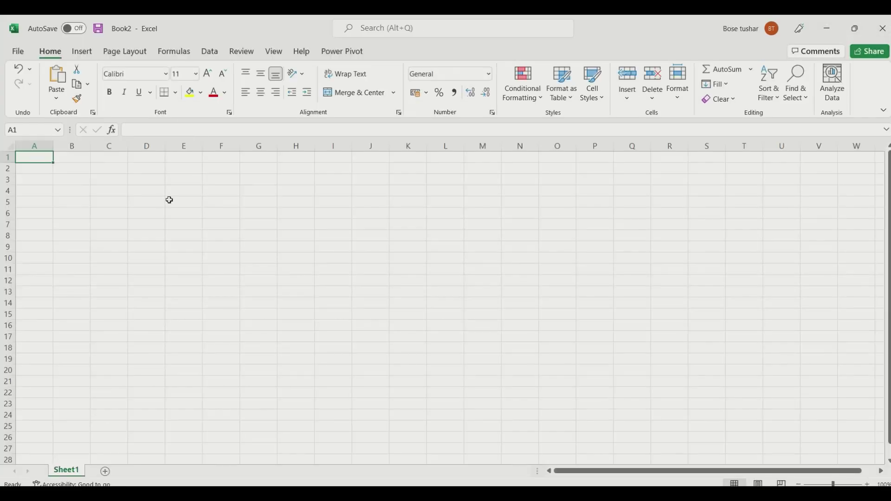
Step: Paste the copied CO9 flow data at cell A1 and select the computed series in A3:C26
{"action": "key", "text": "ctrl+v"}
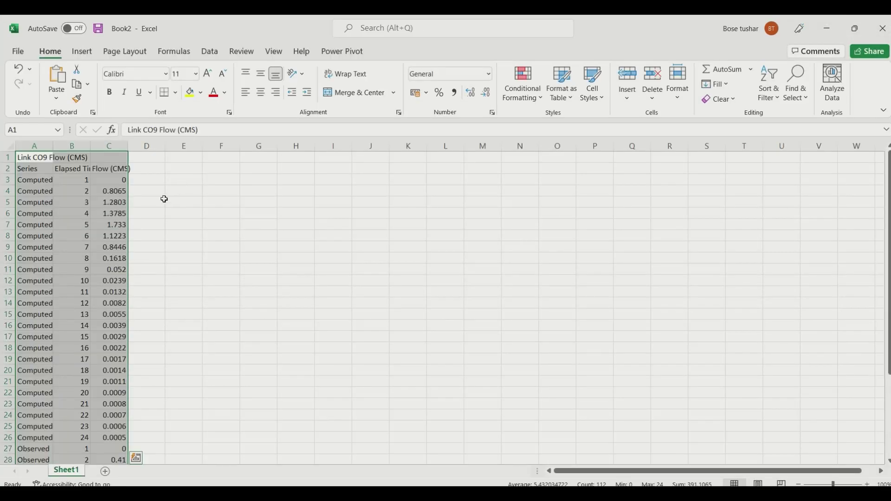
{"action": "scroll", "coordinate": [38, 184], "scroll_direction": "down", "scroll_amount": 2}
{"action": "scroll", "coordinate": [86, 179], "scroll_direction": "up", "scroll_amount": 2}
{"action": "left_click_drag", "start_coordinate": [17, 181], "coordinate": [114, 437]}
{"action": "scroll", "coordinate": [177, 302], "scroll_direction": "down", "scroll_amount": 5}
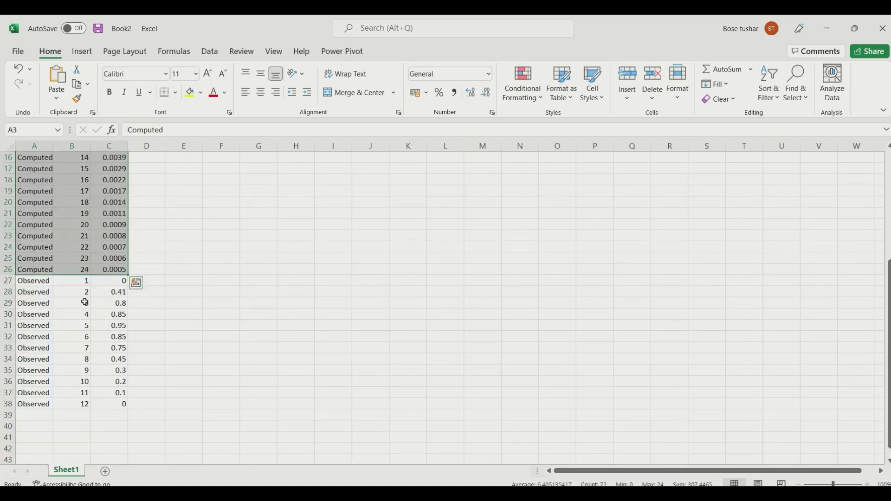
Step: Select the observed flow series in A27:C38
{"action": "left_click_drag", "start_coordinate": [30, 282], "coordinate": [118, 405]}
{"action": "scroll", "coordinate": [303, 279], "scroll_direction": "up", "scroll_amount": 3}
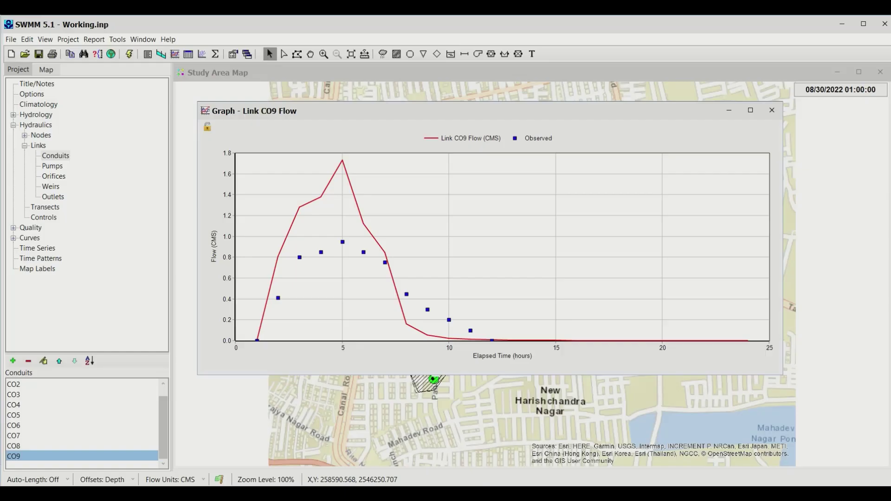
Step: Switch to SWMM, close the Link CO9 Flow graph, and open the Link Flow Rate calibration file for editing
{"action": "left_click", "coordinate": [780, 107]}
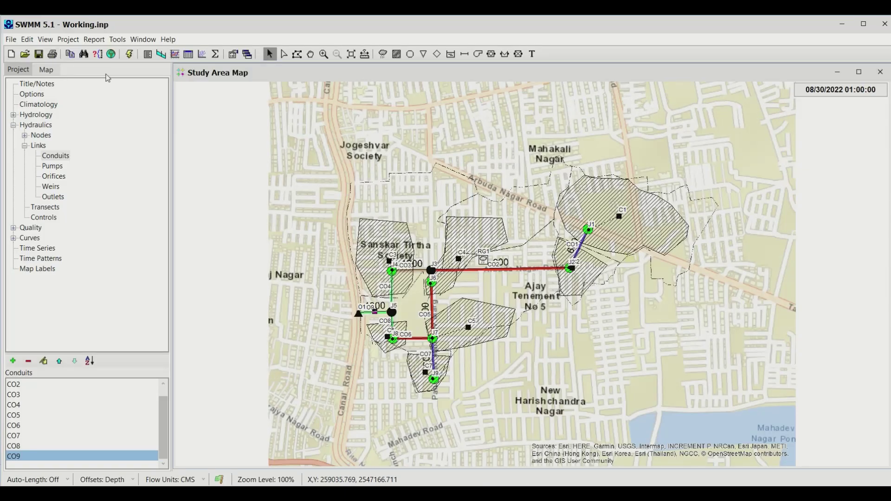
{"action": "left_click", "coordinate": [68, 40]}
{"action": "left_click", "coordinate": [86, 89]}
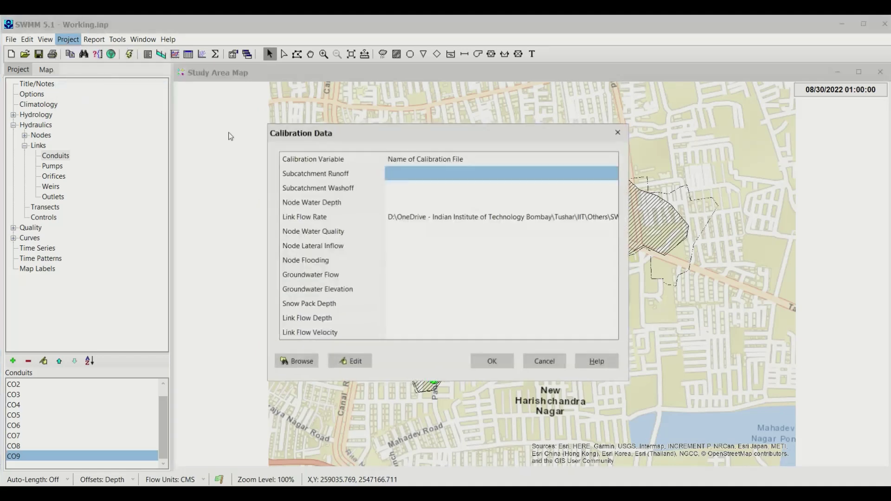
{"action": "left_click", "coordinate": [461, 222]}
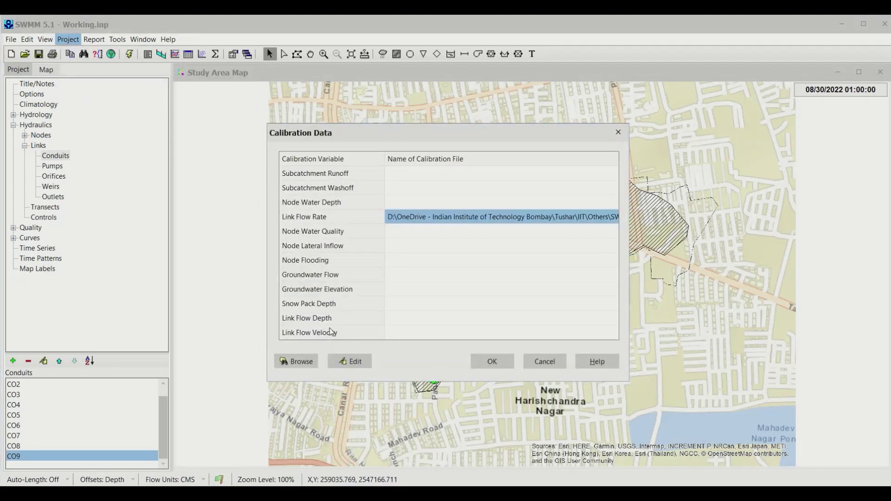
{"action": "left_click", "coordinate": [344, 362]}
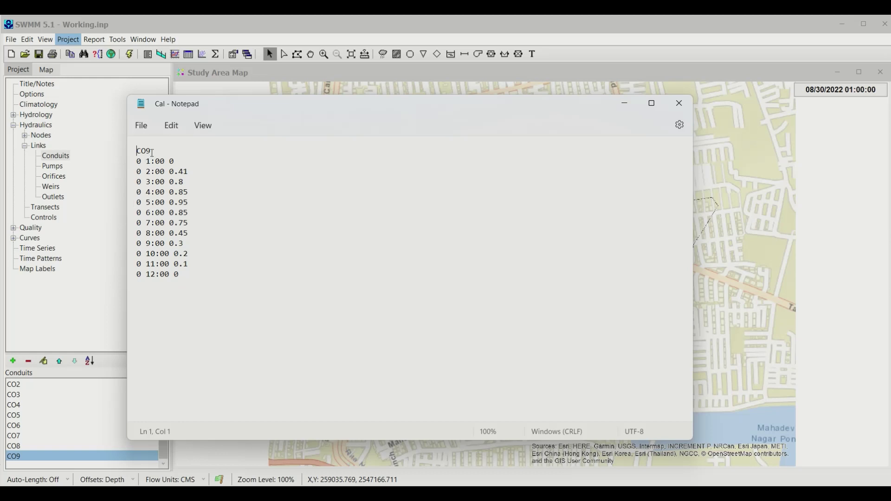
Step: Highlight the CO9 link name in the calibration file, close the file and the Calibration Data dialog, and return to Excel
{"action": "left_click_drag", "start_coordinate": [152, 153], "coordinate": [136, 151]}
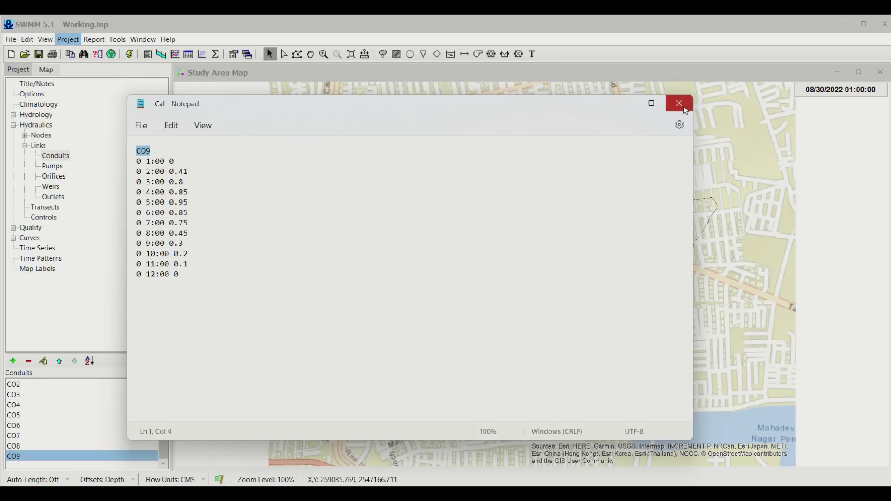
{"action": "left_click", "coordinate": [679, 103]}
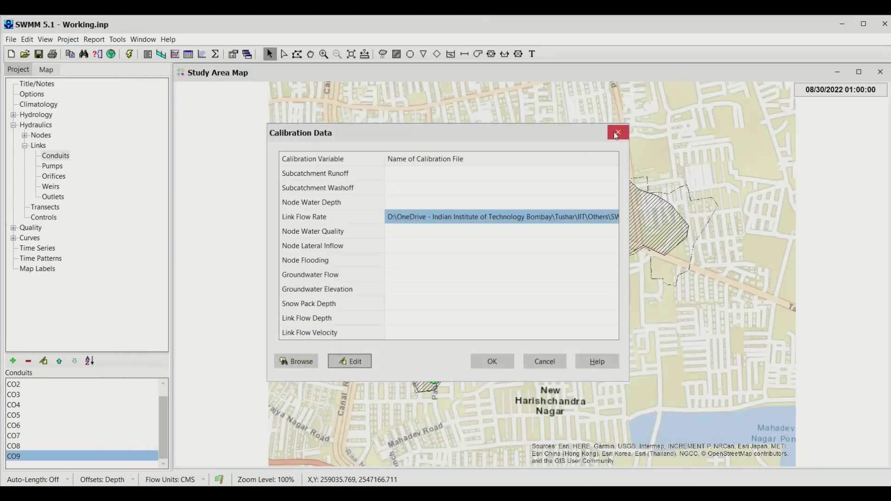
{"action": "left_click", "coordinate": [617, 133]}
{"action": "key", "text": "alt+Tab"}
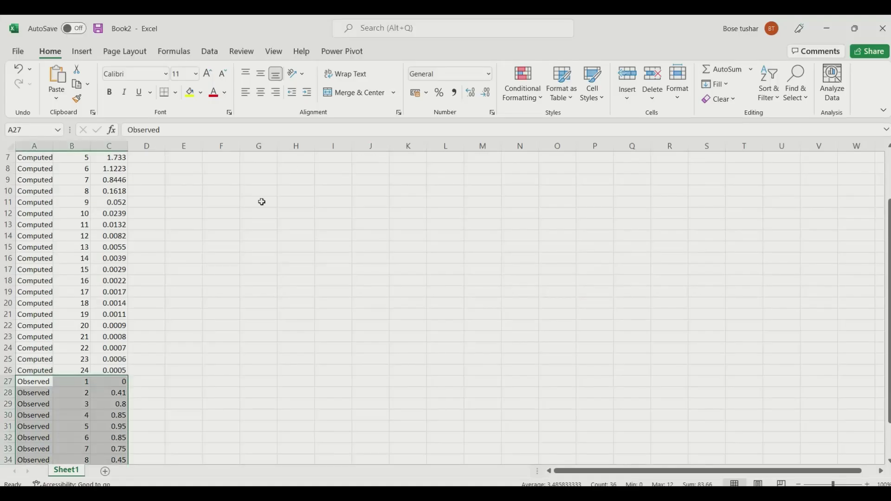
Step: Start a formula in cell E3 that references the computed flow in C3
{"action": "scroll", "coordinate": [262, 217], "scroll_direction": "down", "scroll_amount": 5}
{"action": "scroll", "coordinate": [263, 215], "scroll_direction": "up", "scroll_amount": 7}
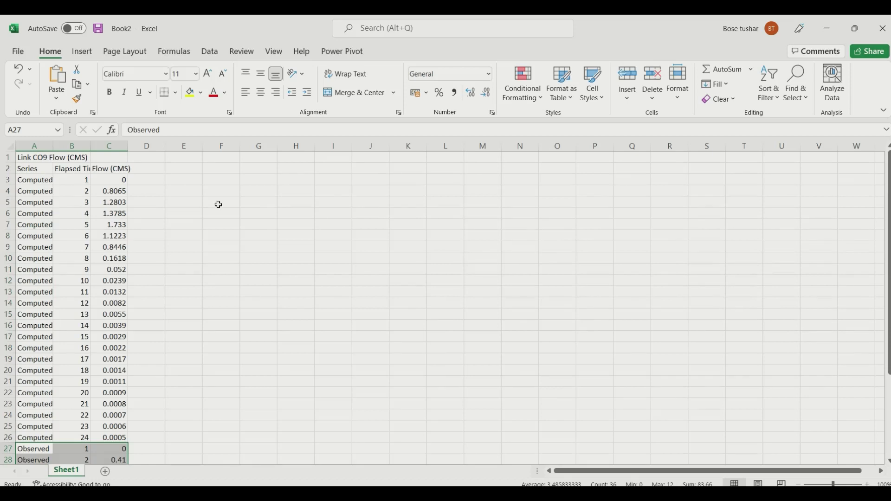
{"action": "left_click", "coordinate": [153, 182]}
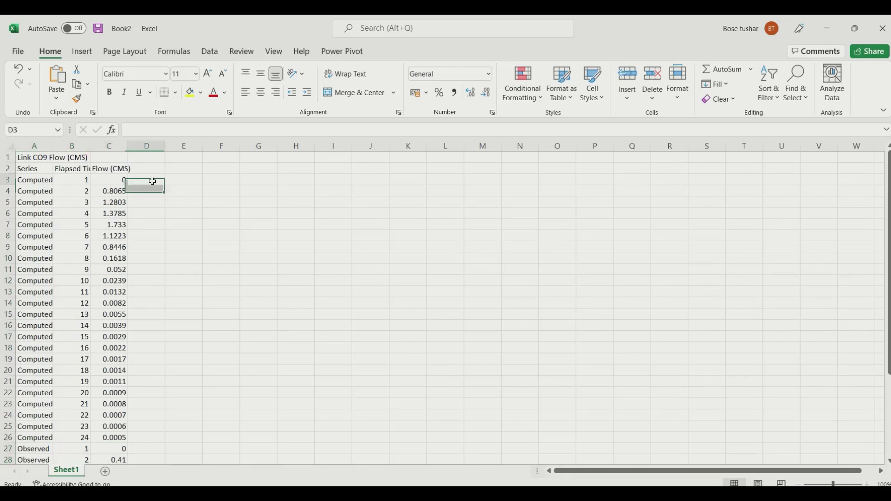
{"action": "left_click", "coordinate": [185, 180]}
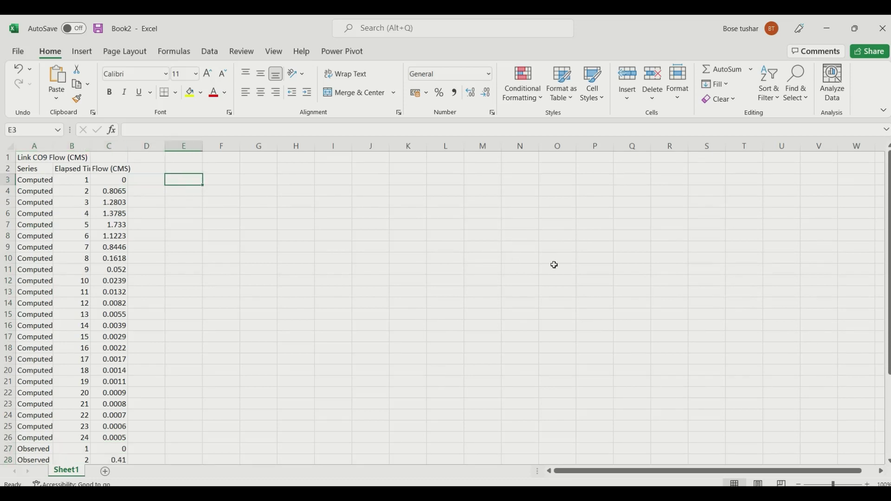
{"action": "type", "text": "="}
{"action": "key", "text": "Left"}
{"action": "key", "text": "Left"}
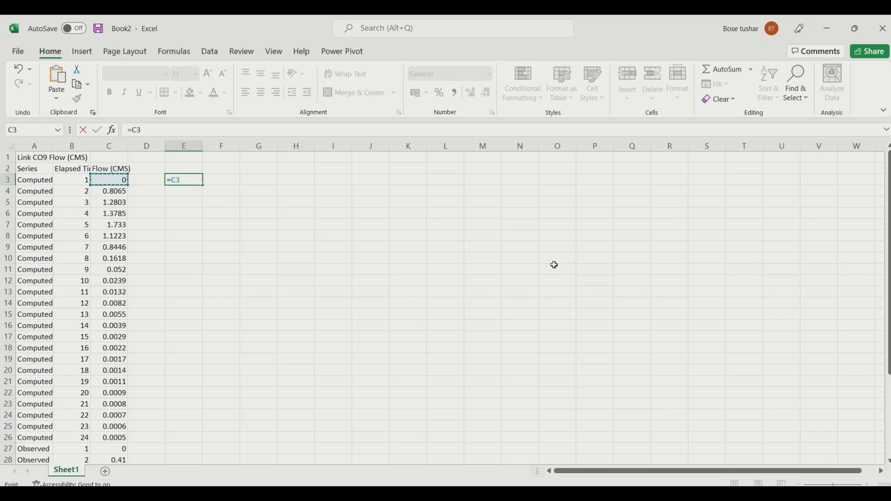
Step: Check the Nash Sutcliffe Efficiency equation on the Calibration slide in PowerPoint and return to the Excel workbook
{"action": "key", "text": "alt+Tab"}
{"action": "key", "text": "alt+Tab"}
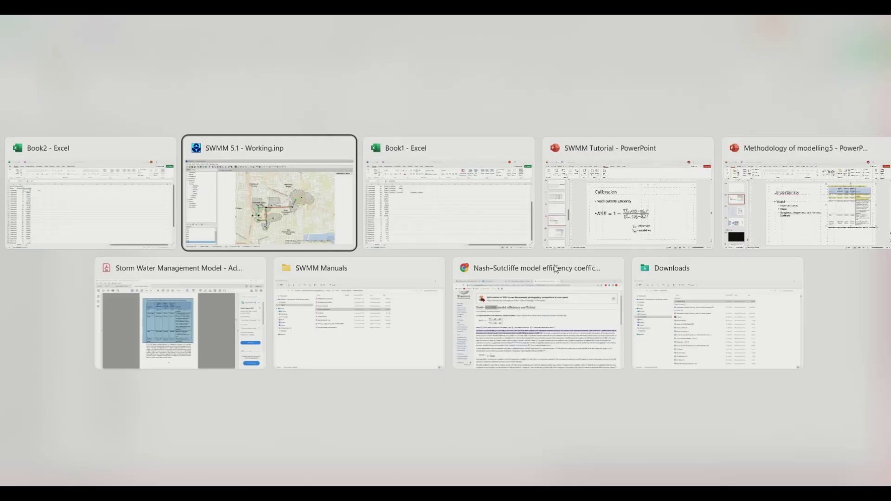
{"action": "key", "text": "alt+Tab"}
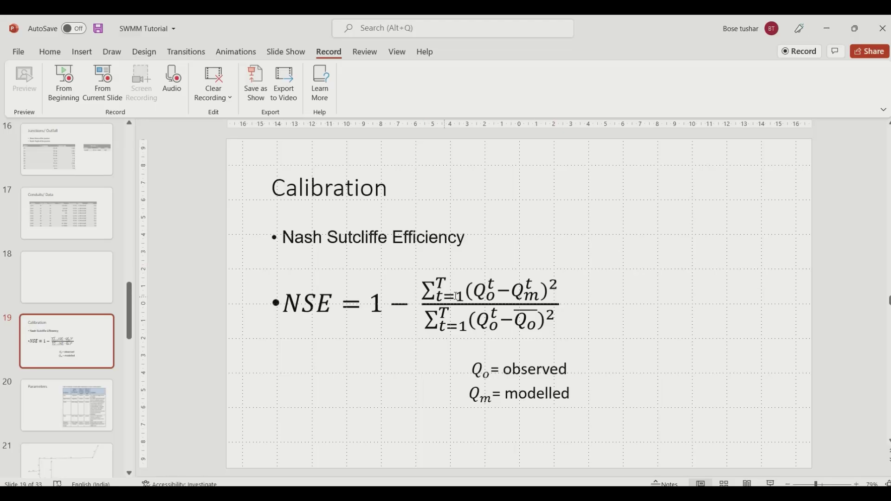
{"action": "key", "text": "alt+Tab"}
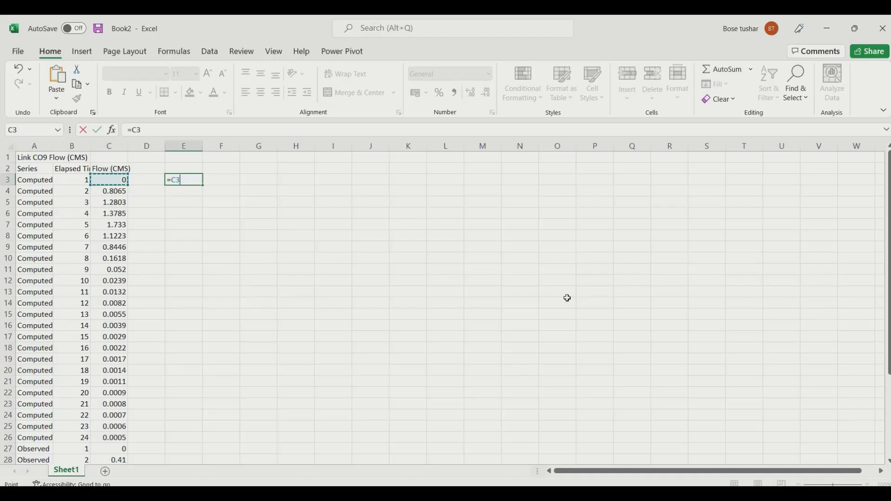
Step: Complete E3 as =(C27-C3)^2 for the squared observed-minus-computed difference and fill it down to E14
{"action": "scroll", "coordinate": [125, 435], "scroll_direction": "down", "scroll_amount": 2}
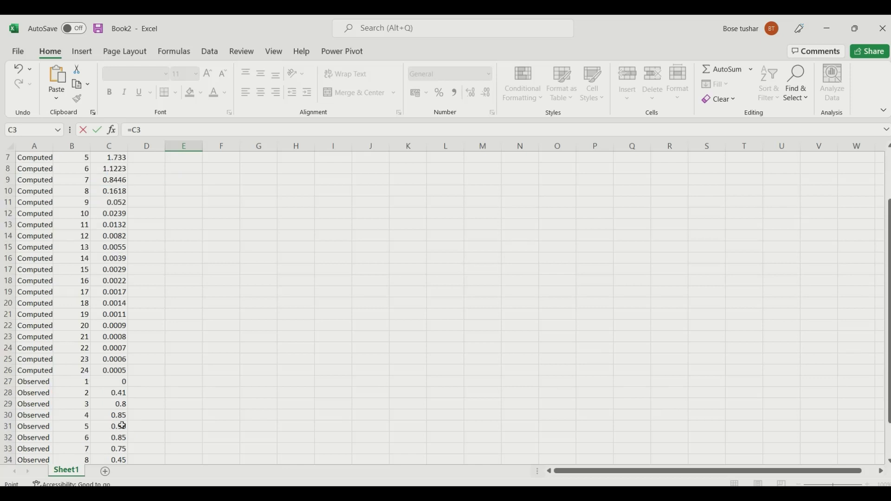
{"action": "left_click", "coordinate": [116, 383]}
{"action": "scroll", "coordinate": [218, 384], "scroll_direction": "up", "scroll_amount": 2}
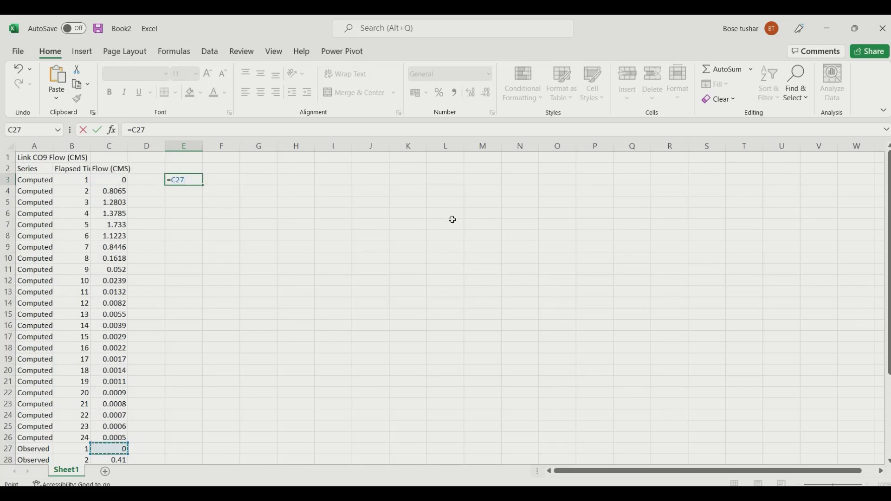
{"action": "type", "text": "-"}
{"action": "left_click", "coordinate": [95, 178]}
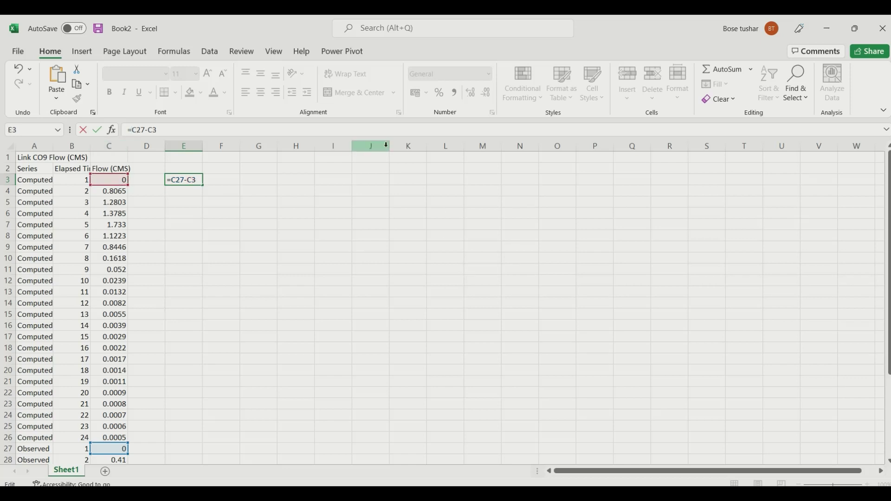
{"action": "type", "text": "("}
{"action": "key", "text": "Return"}
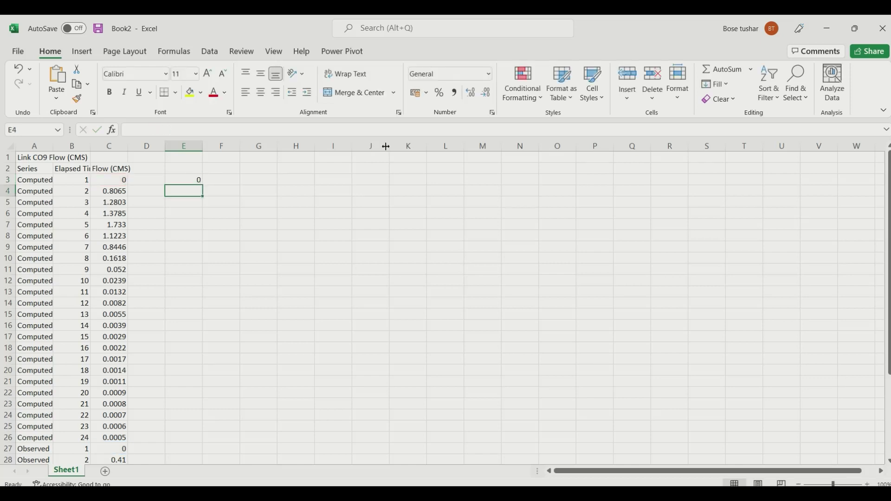
{"action": "left_click", "coordinate": [193, 176]}
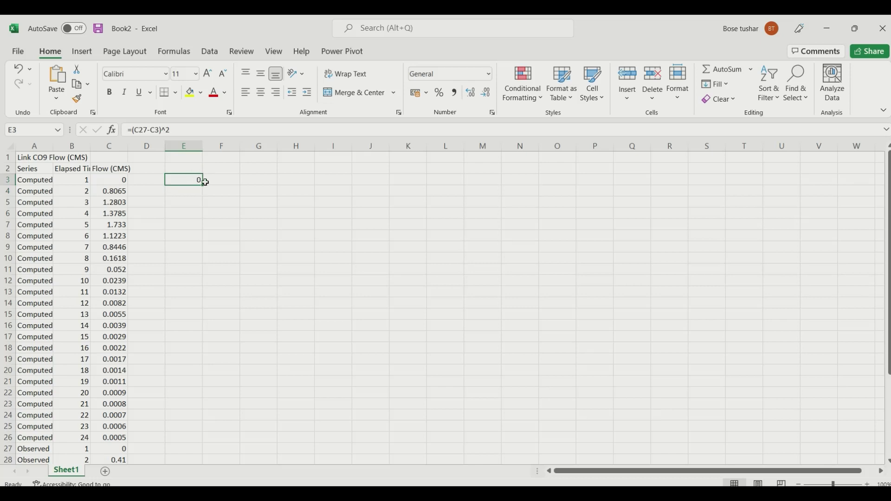
{"action": "left_click_drag", "start_coordinate": [203, 184], "coordinate": [189, 308]}
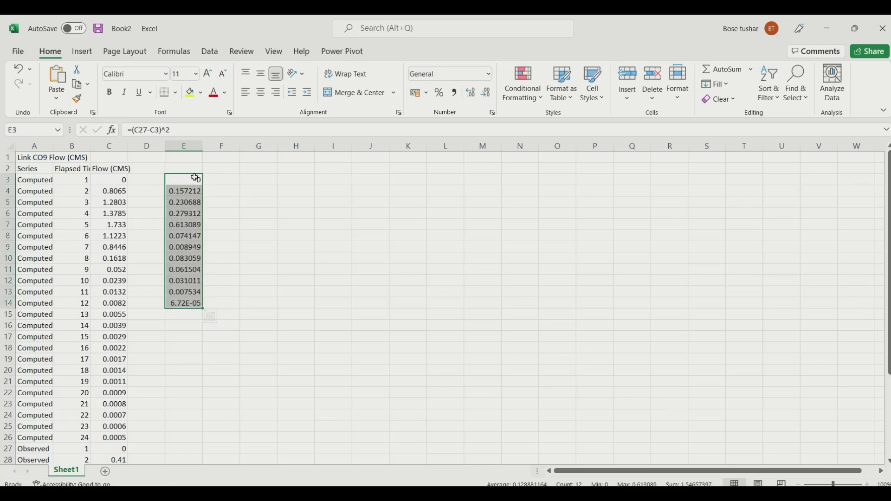
Step: Examine the cell references of the E4 formula against the computed and observed flow rows
{"action": "double_click", "coordinate": [188, 192]}
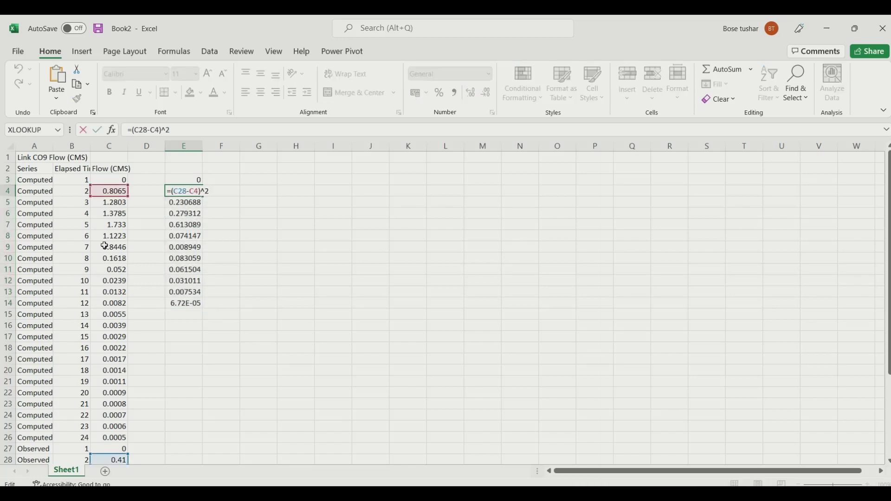
{"action": "scroll", "coordinate": [153, 287], "scroll_direction": "down", "scroll_amount": 2}
{"action": "scroll", "coordinate": [141, 320], "scroll_direction": "up", "scroll_amount": 2}
{"action": "scroll", "coordinate": [190, 278], "scroll_direction": "down", "scroll_amount": 2}
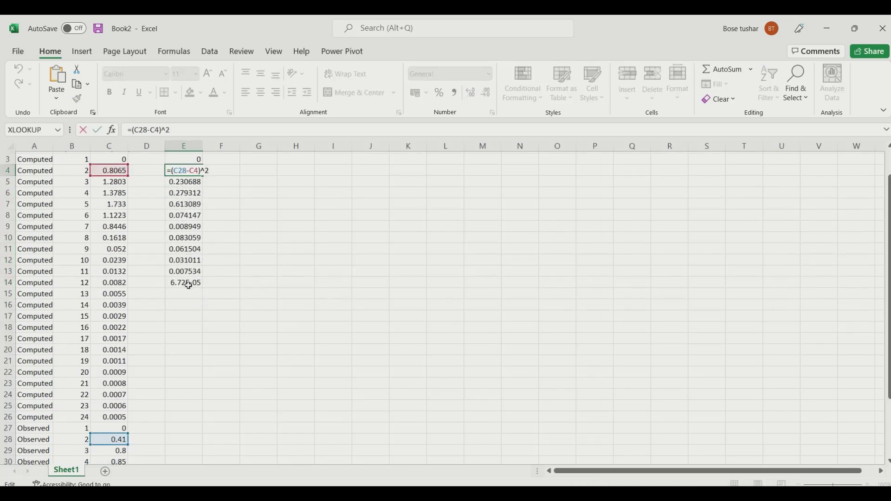
{"action": "scroll", "coordinate": [211, 335], "scroll_direction": "up", "scroll_amount": 2}
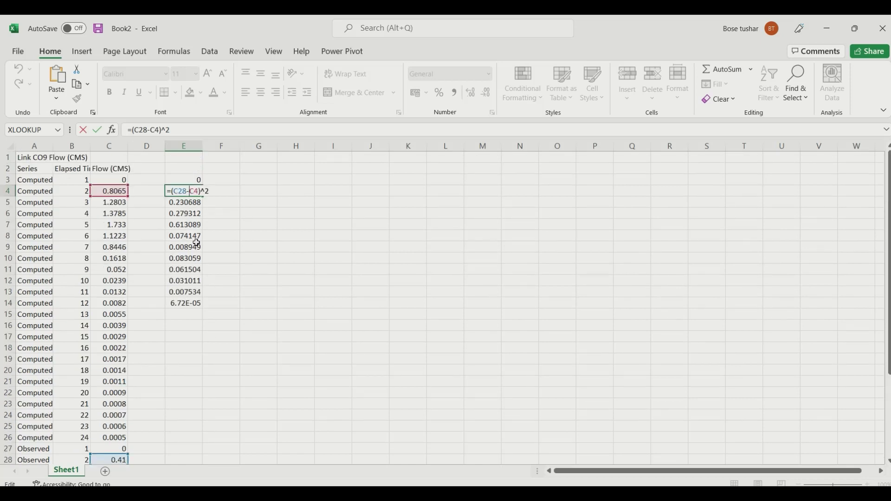
{"action": "key", "text": "ctrl+Return"}
Step: Sum the squared differences E3:E14 in cell E16 with the SUM function
{"action": "left_click", "coordinate": [224, 179]}
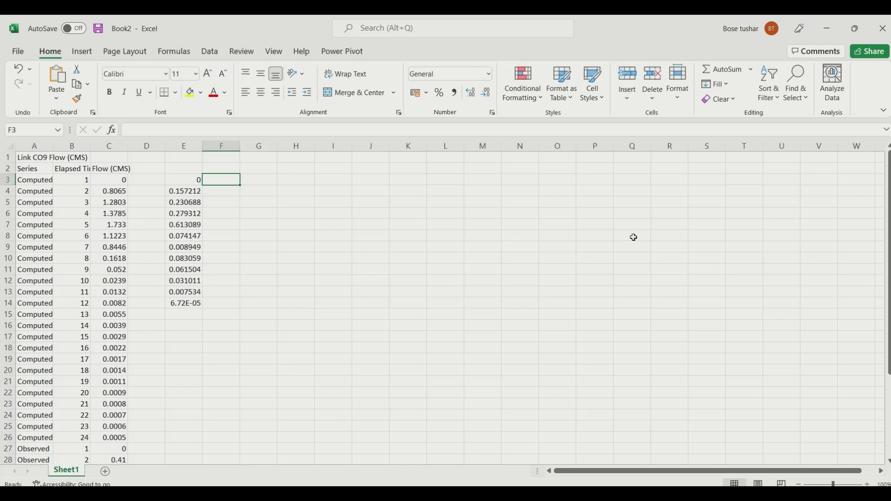
{"action": "key", "text": "Down"}
{"action": "key", "text": "Down"}
{"action": "key", "text": "Down"}
{"action": "key", "text": "Down"}
{"action": "key", "text": "Down"}
{"action": "key", "text": "Down"}
{"action": "key", "text": "Down"}
{"action": "key", "text": "Down"}
{"action": "key", "text": "Down"}
{"action": "key", "text": "Down"}
{"action": "key", "text": "Down"}
{"action": "key", "text": "Down"}
{"action": "key", "text": "Down"}
{"action": "key", "text": "Down"}
{"action": "key", "text": "Up"}
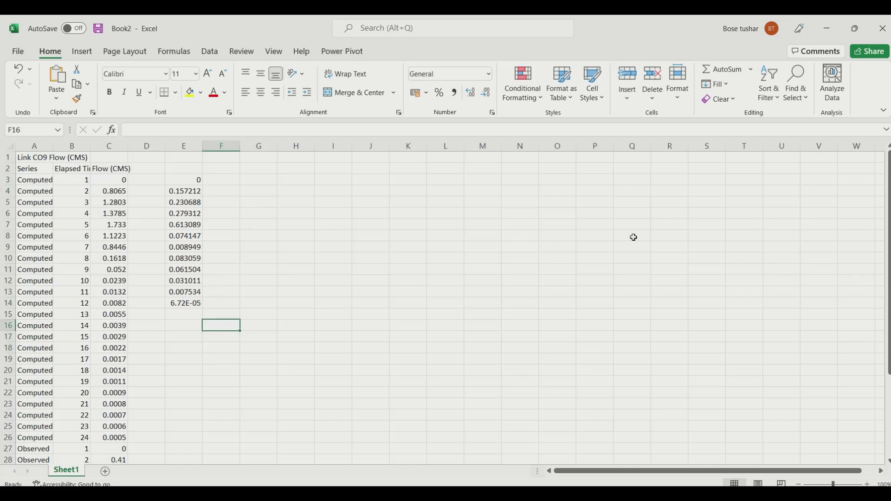
{"action": "key", "text": "Left"}
{"action": "type", "text": "=sum"}
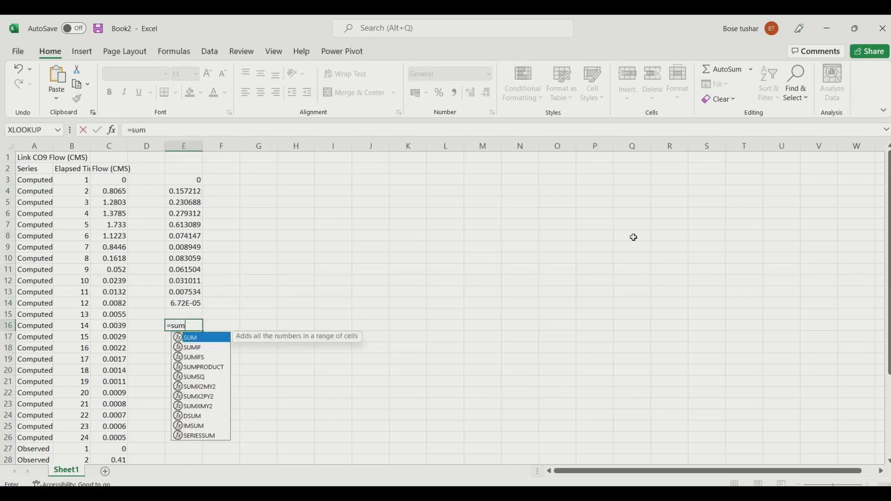
{"action": "type", "text": "("}
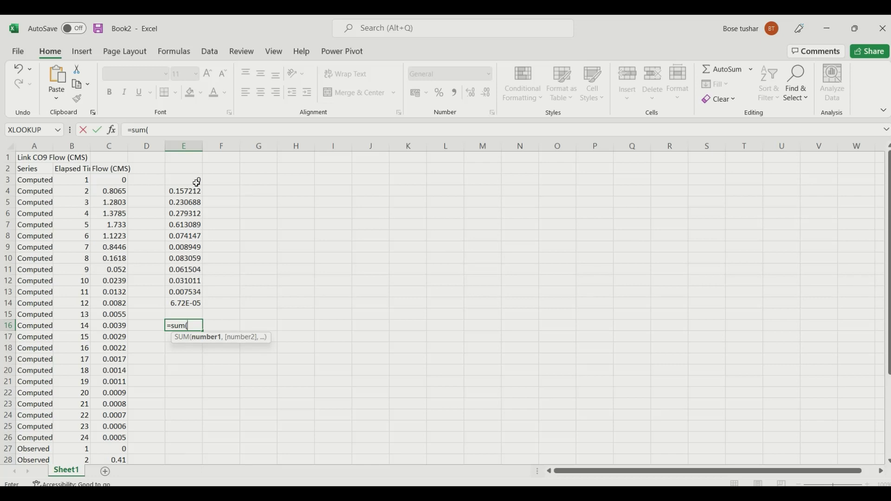
{"action": "left_click_drag", "start_coordinate": [197, 182], "coordinate": [195, 305]}
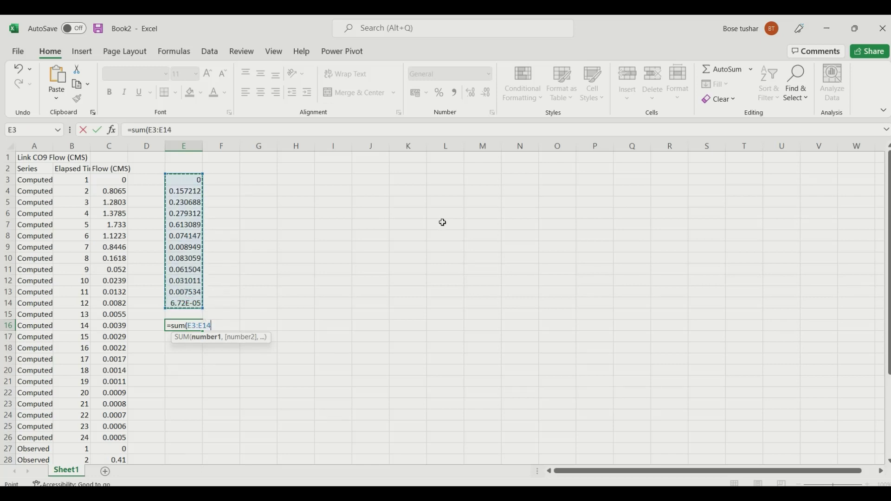
{"action": "type", "text": ")"}
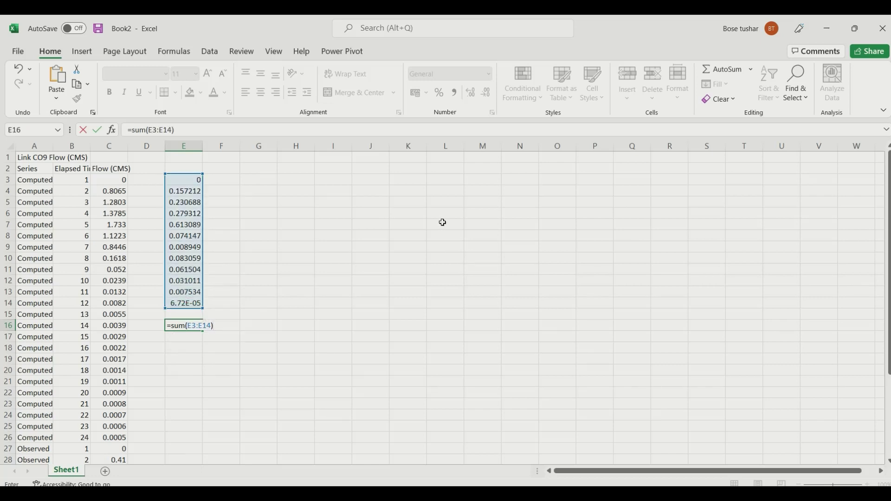
{"action": "key", "text": "Return"}
Step: Enter =(C27-AVERAGE(C27:C38))^2 in F3 for the squared deviation of the first observed flow from the observed mean
{"action": "key", "text": "Up"}
{"action": "key", "text": "Up"}
{"action": "key", "text": "Up"}
{"action": "key", "text": "Up"}
{"action": "key", "text": "Up"}
{"action": "key", "text": "Up"}
{"action": "key", "text": "Up"}
{"action": "key", "text": "Up"}
{"action": "key", "text": "Up"}
{"action": "key", "text": "Up"}
{"action": "key", "text": "Up"}
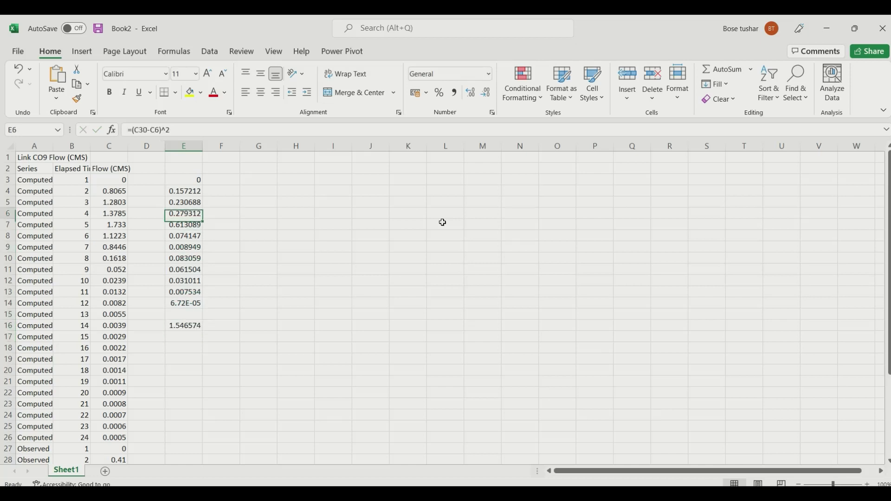
{"action": "key", "text": "Up"}
{"action": "key", "text": "Up"}
{"action": "key", "text": "Up"}
{"action": "key", "text": "Right"}
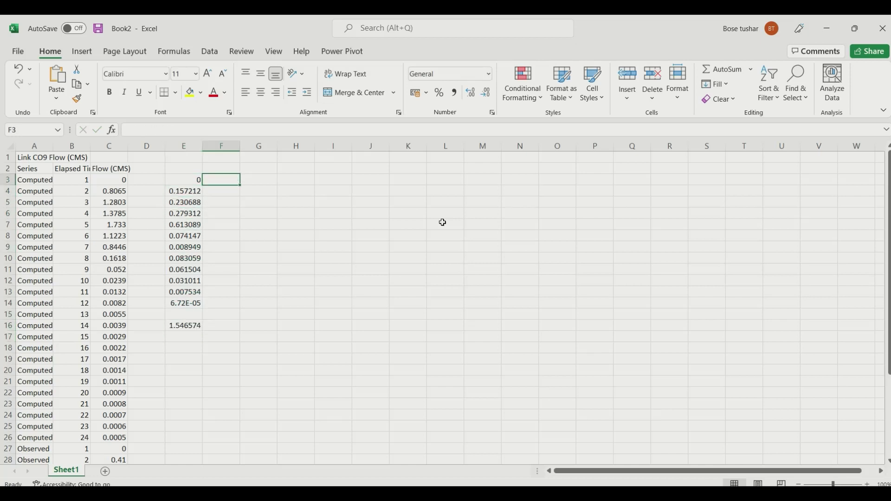
{"action": "type", "text": "="}
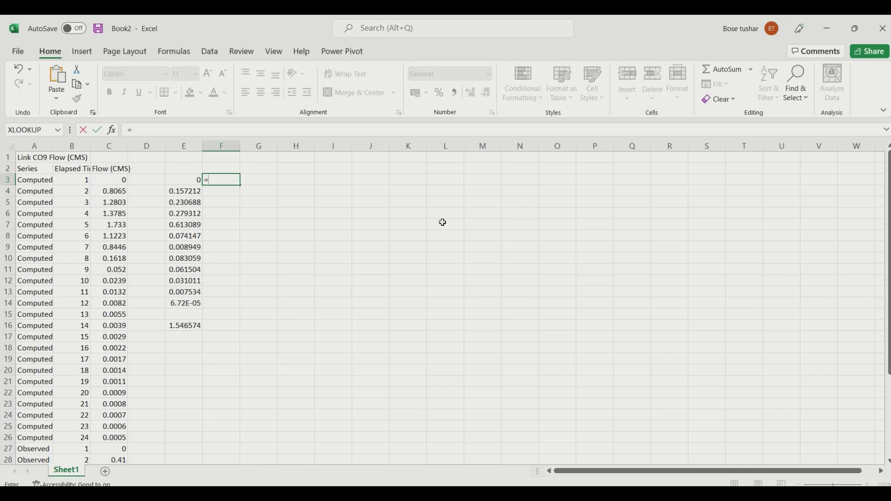
{"action": "key", "text": "Left"}
{"action": "key", "text": "Left"}
{"action": "key", "text": "Left"}
{"action": "key", "text": "Down"}
{"action": "key", "text": "Down"}
{"action": "key", "text": "Down"}
{"action": "key", "text": "Down"}
{"action": "key", "text": "Down"}
{"action": "key", "text": "Down"}
{"action": "key", "text": "Down"}
{"action": "key", "text": "Down"}
{"action": "key", "text": "Down"}
{"action": "key", "text": "Down"}
{"action": "key", "text": "Down"}
{"action": "key", "text": "Down"}
{"action": "key", "text": "Down"}
{"action": "key", "text": "Down"}
{"action": "key", "text": "Down"}
{"action": "key", "text": "Down"}
{"action": "key", "text": "Down"}
{"action": "key", "text": "Down"}
{"action": "key", "text": "Down"}
{"action": "key", "text": "Down"}
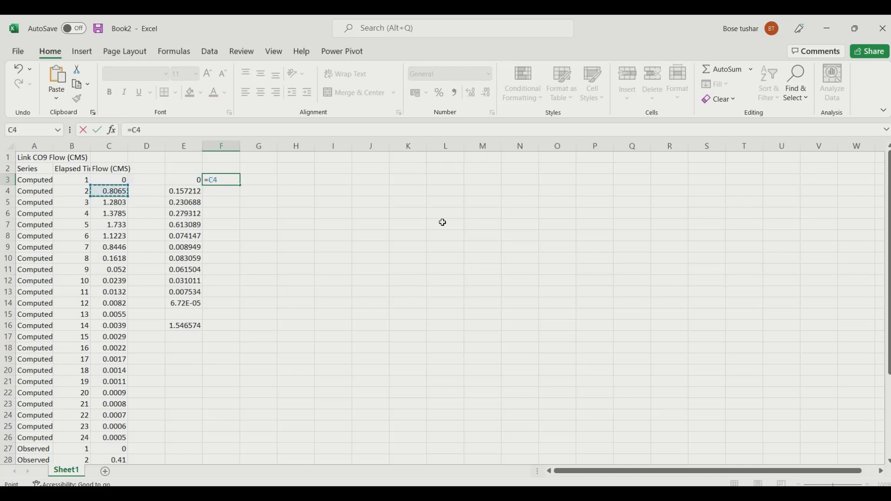
{"action": "key", "text": "Down"}
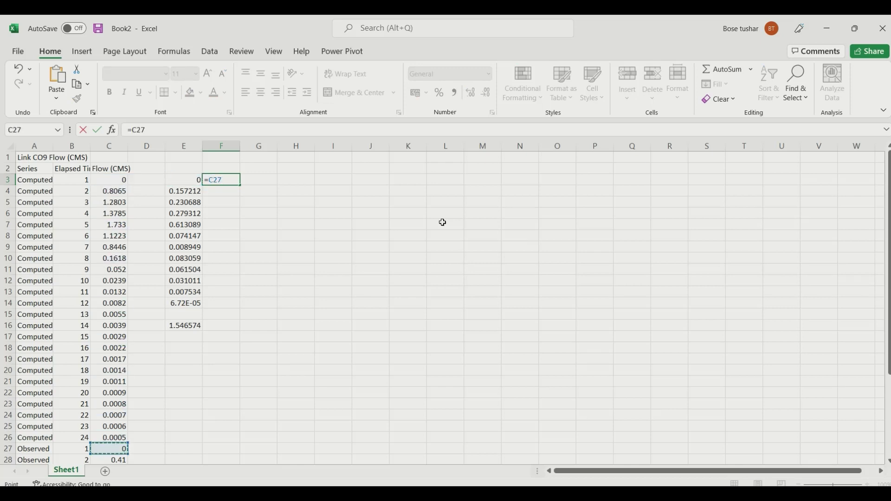
{"action": "type", "text": "-avera"}
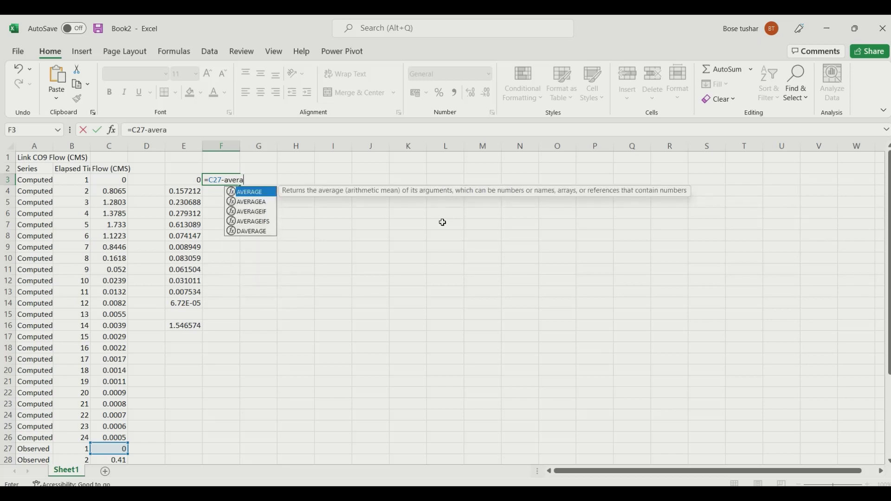
{"action": "type", "text": "ge("}
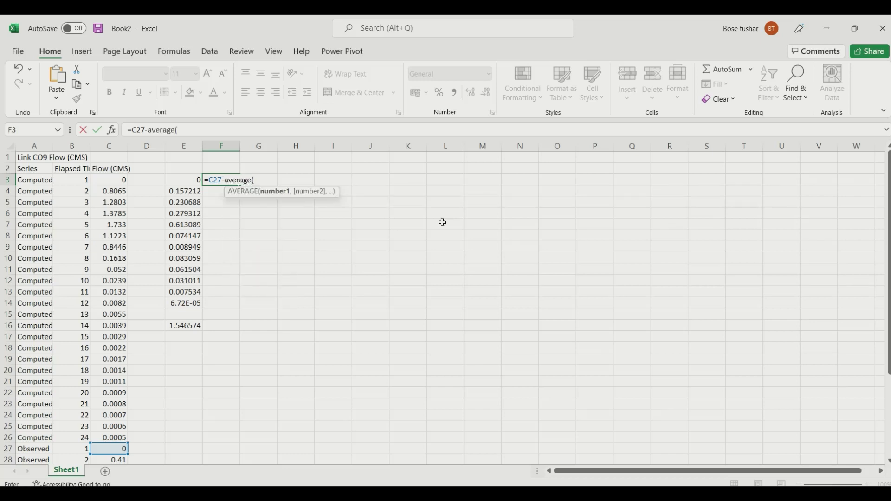
{"action": "scroll", "coordinate": [442, 223], "scroll_direction": "down", "scroll_amount": 4}
{"action": "left_click_drag", "start_coordinate": [115, 314], "coordinate": [117, 439]}
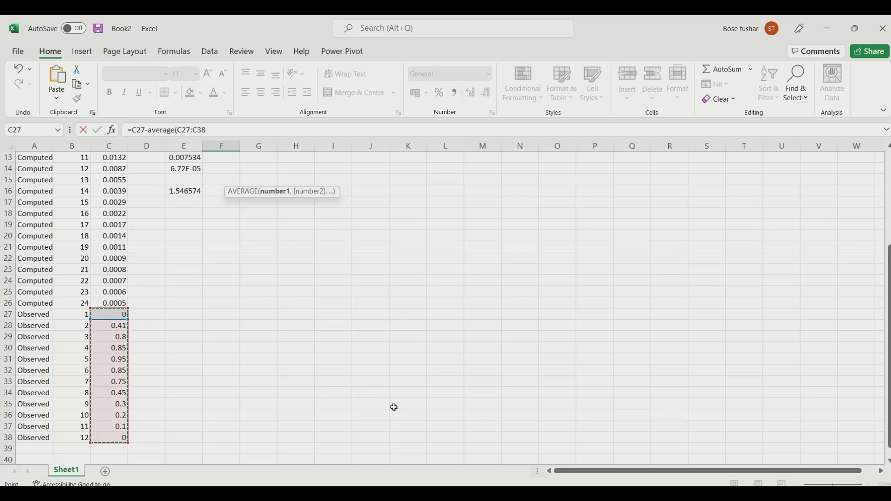
{"action": "type", "text": ")"}
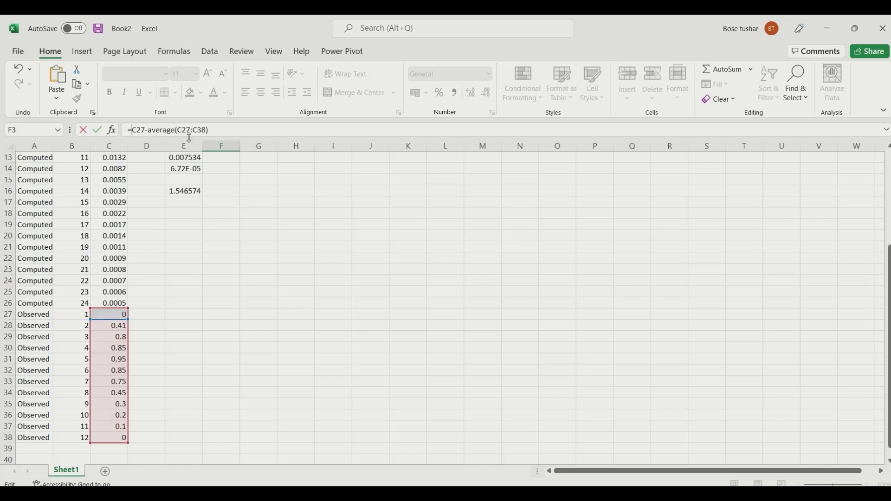
{"action": "type", "text": "("}
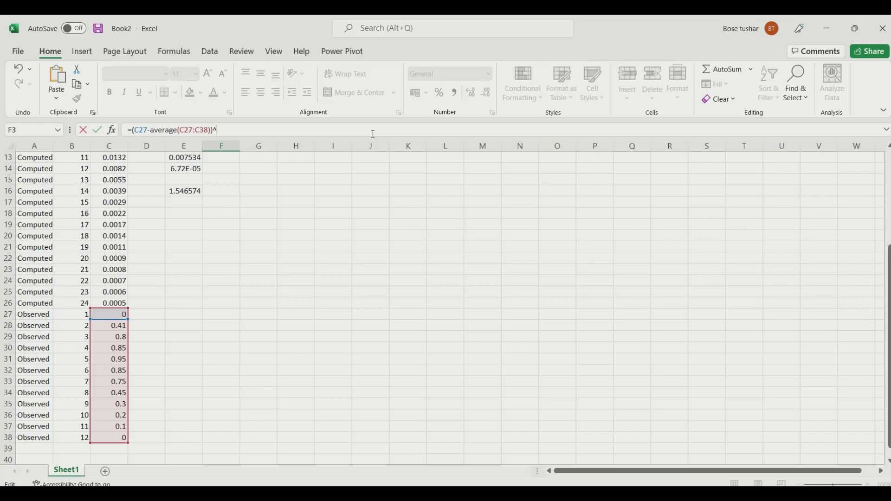
{"action": "key", "text": "Return"}
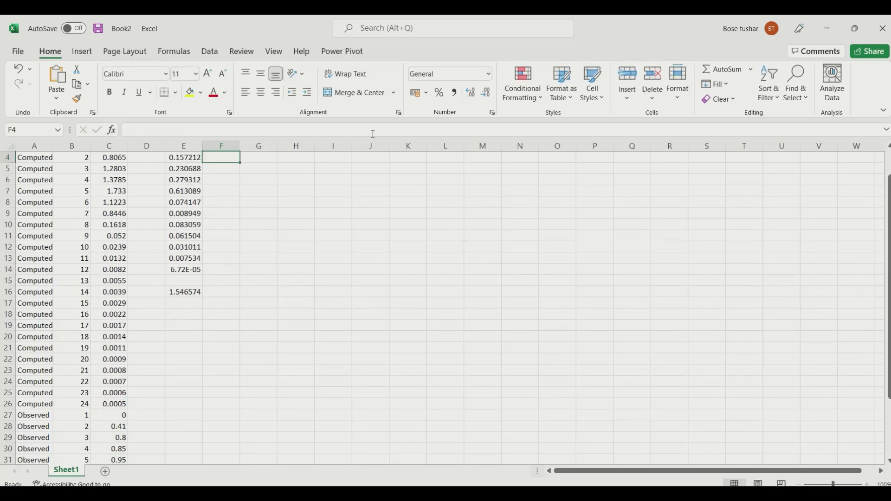
Step: Make the averaged range in the F3 formula absolute as $C$27:$C$38 and fill the formula down to F14
{"action": "scroll", "coordinate": [308, 179], "scroll_direction": "up", "scroll_amount": 1}
{"action": "left_click", "coordinate": [215, 178]}
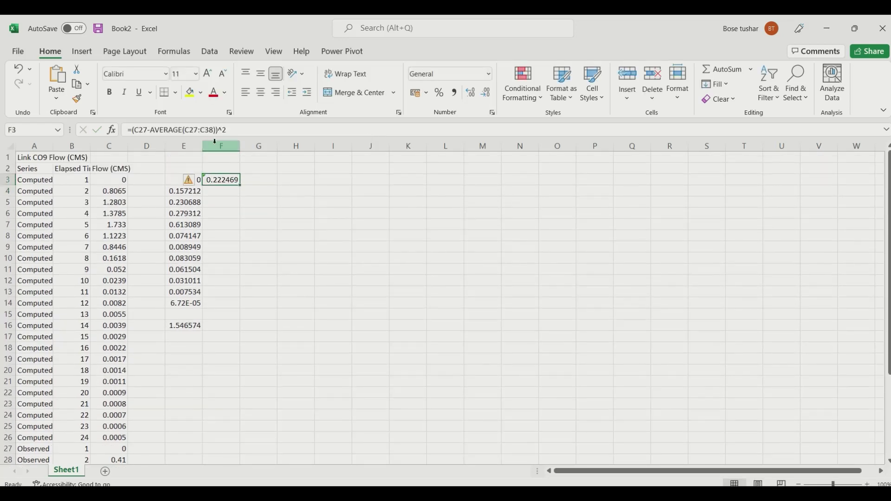
{"action": "left_click", "coordinate": [190, 130]}
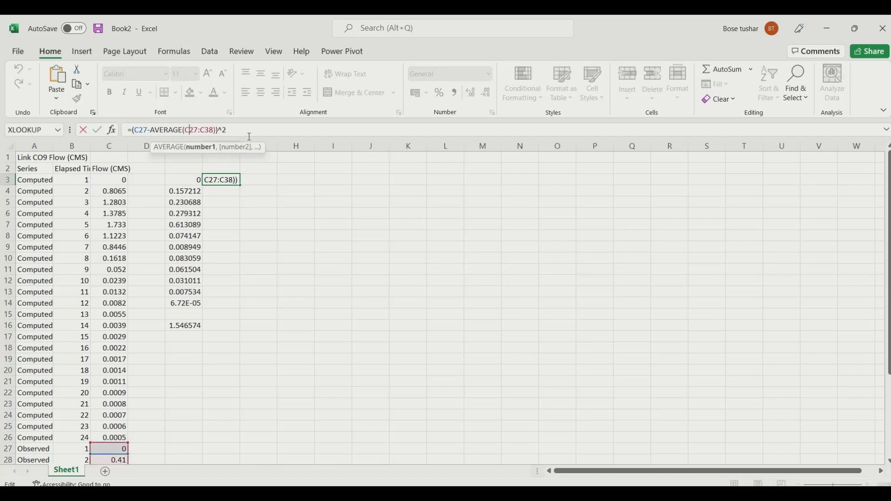
{"action": "key", "text": "F4"}
{"action": "key", "text": "Right"}
{"action": "key", "text": "F4"}
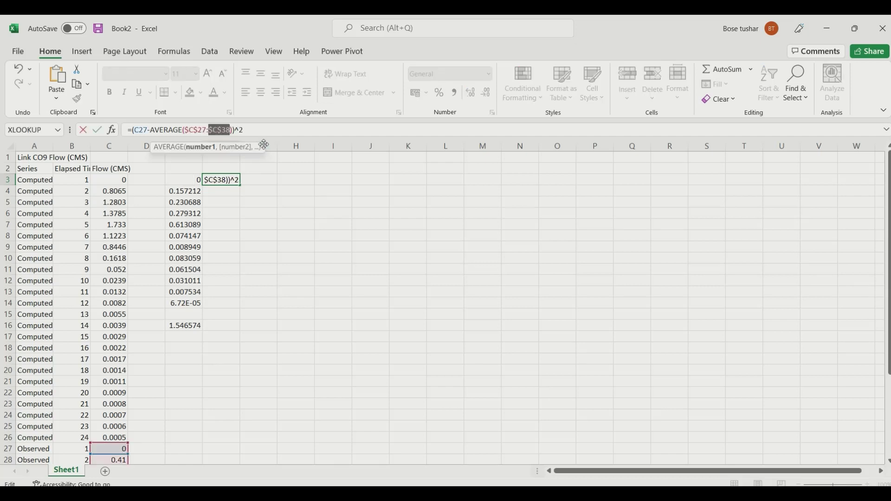
{"action": "key", "text": "Return"}
{"action": "left_click", "coordinate": [225, 180]}
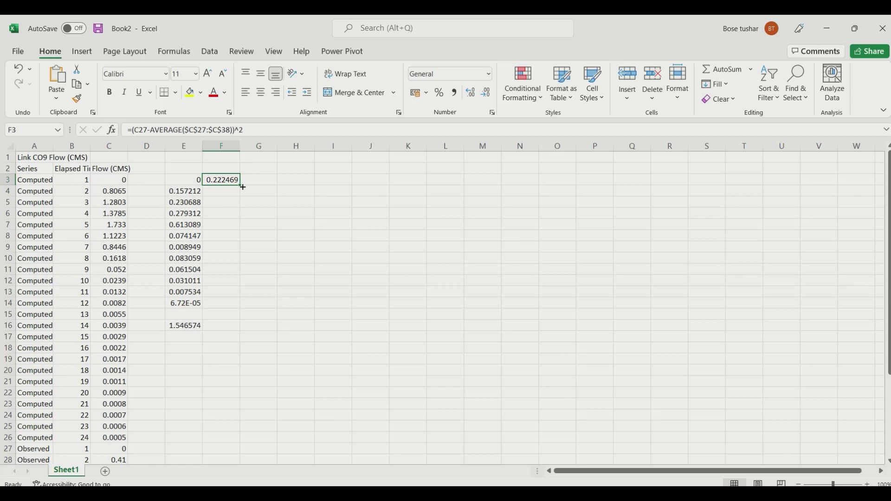
{"action": "left_click_drag", "start_coordinate": [243, 187], "coordinate": [240, 307]}
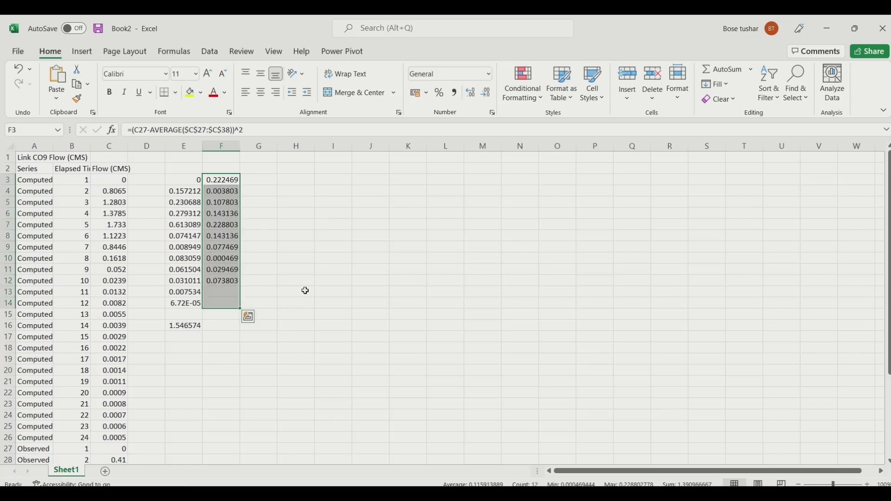
Step: Copy the sum formula from E16 to F16 to total the squared deviations, and go to cell F19
{"action": "left_click", "coordinate": [192, 326]}
{"action": "key", "text": "ctrl+c"}
{"action": "left_click", "coordinate": [232, 325]}
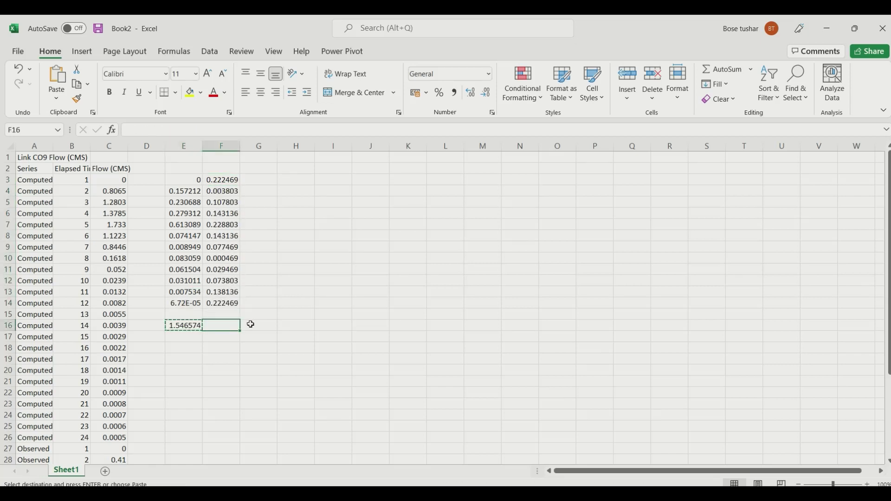
{"action": "key", "text": "ctrl+v"}
{"action": "key", "text": "Down"}
{"action": "key", "text": "Down"}
{"action": "key", "text": "Down"}
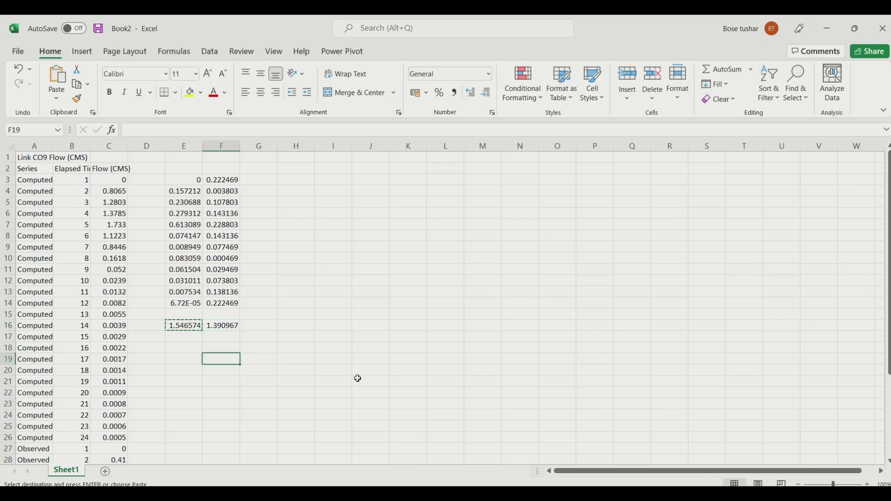
{"action": "type", "text": "1-"}
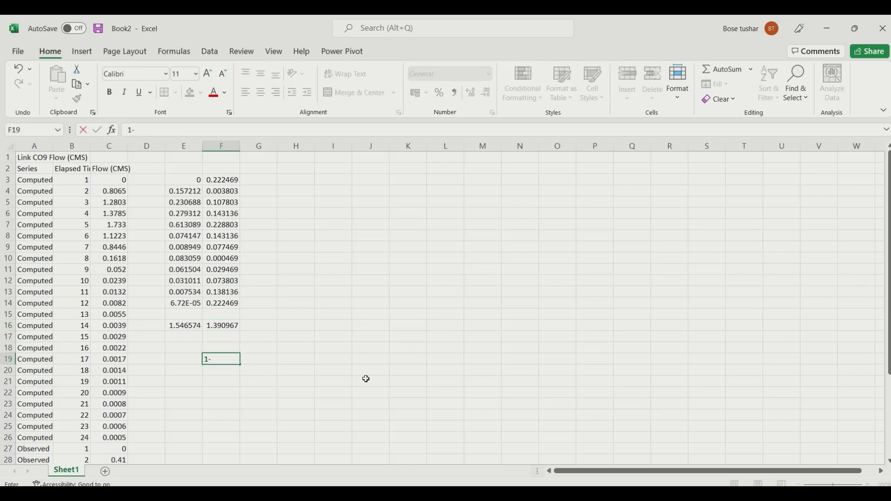
{"action": "key", "text": "Up"}
{"action": "key", "text": "Up"}
{"action": "key", "text": "Up"}
{"action": "key", "text": "Down"}
{"action": "key", "text": "Down"}
{"action": "key", "text": "Down"}
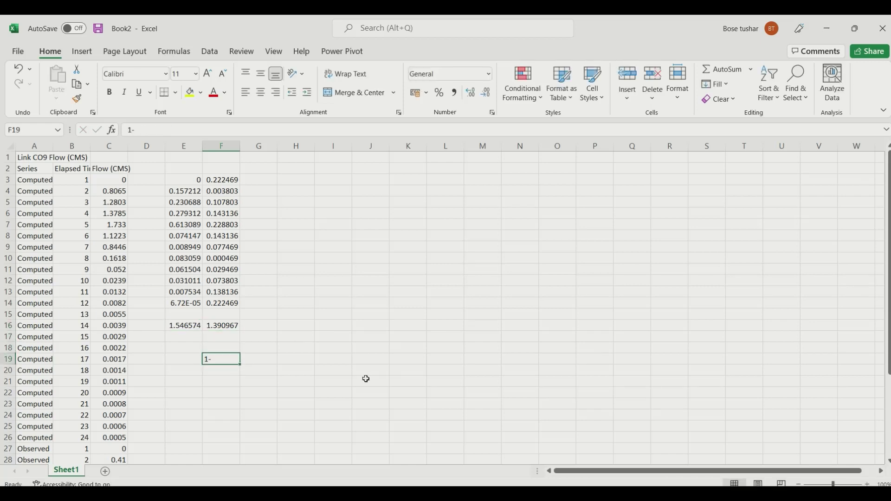
Step: Calculate the Nash Sutcliffe Efficiency in F19 with the formula =1-E16/F16
{"action": "type", "text": "=1-"}
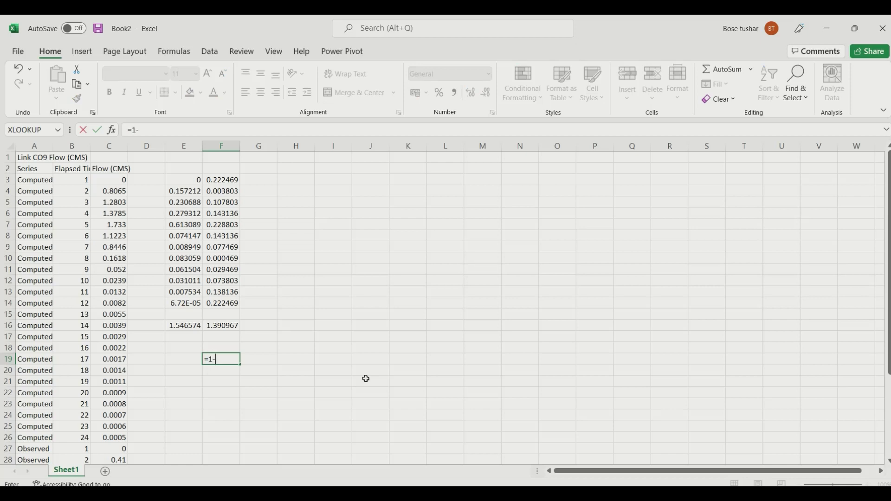
{"action": "key", "text": "Up"}
{"action": "key", "text": "Up"}
{"action": "key", "text": "Up"}
{"action": "key", "text": "Left"}
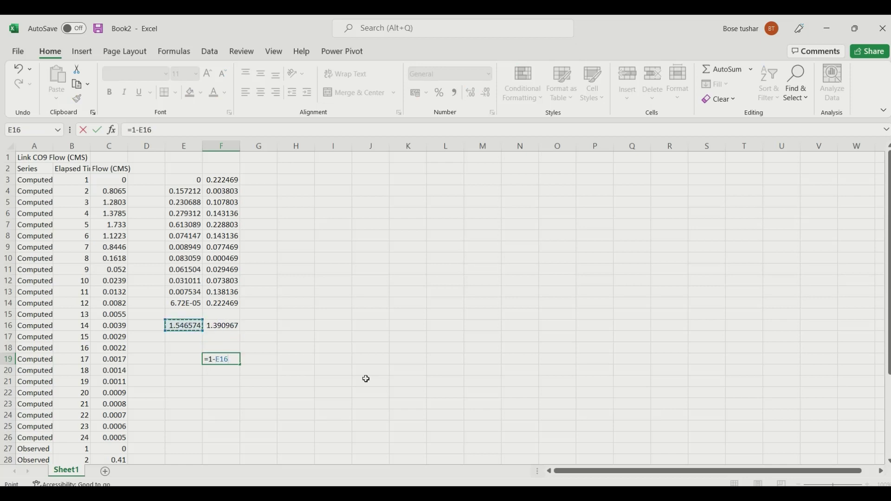
{"action": "type", "text": "/"}
{"action": "key", "text": "Up"}
{"action": "key", "text": "Up"}
{"action": "key", "text": "Up"}
{"action": "key", "text": "Return"}
{"action": "key", "text": "Up"}
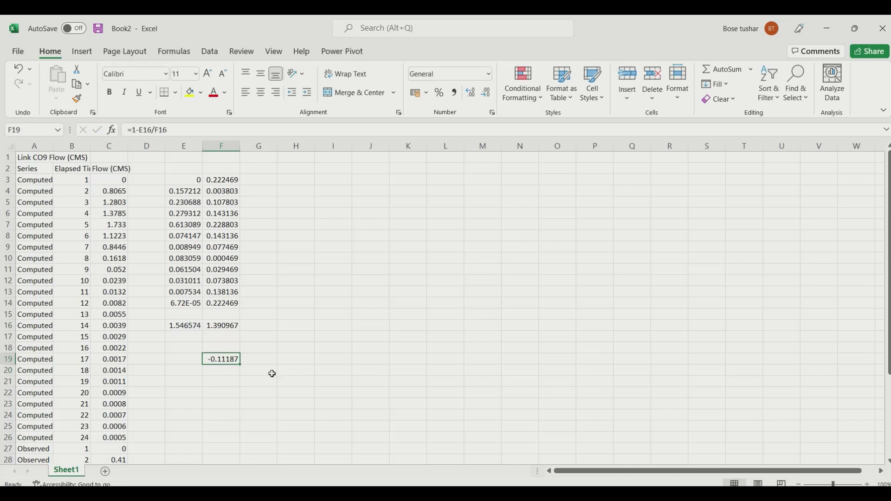
Step: Check the cell references of the efficiency formula in F19 and of the sum formulas in E16 and F16
{"action": "double_click", "coordinate": [223, 359]}
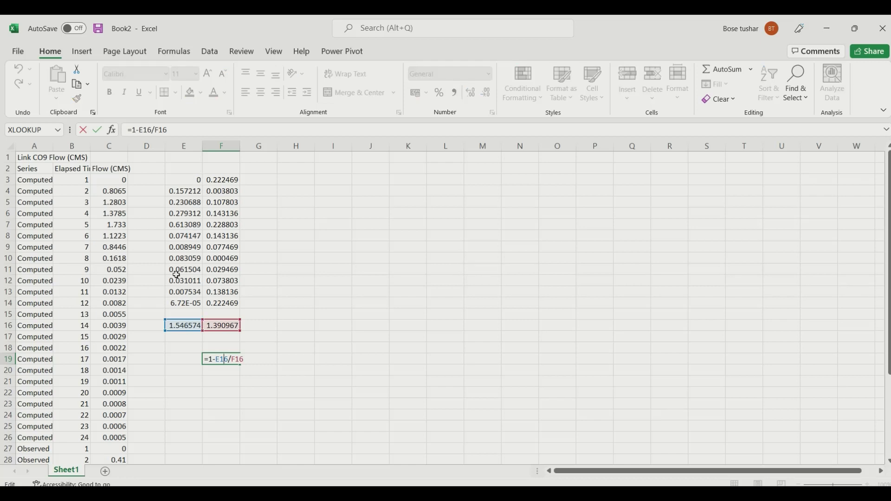
{"action": "key", "text": "ctrl+Return"}
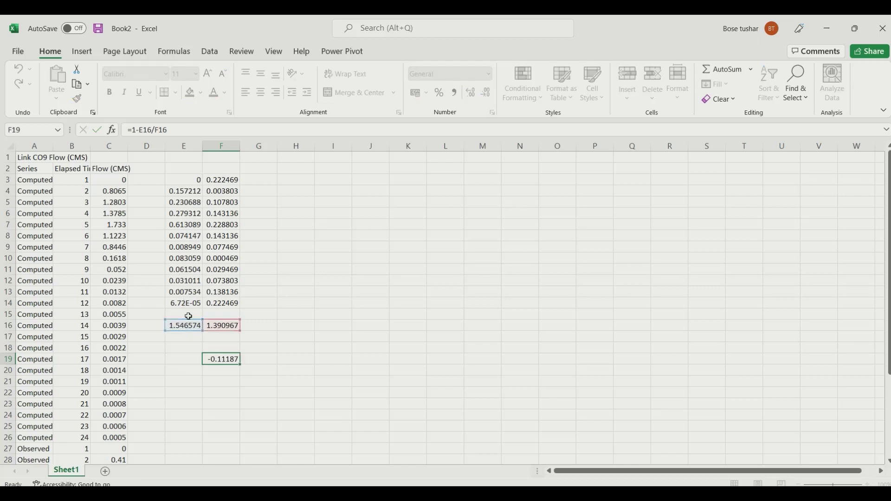
{"action": "double_click", "coordinate": [187, 321]}
{"action": "key", "text": "ctrl+Return"}
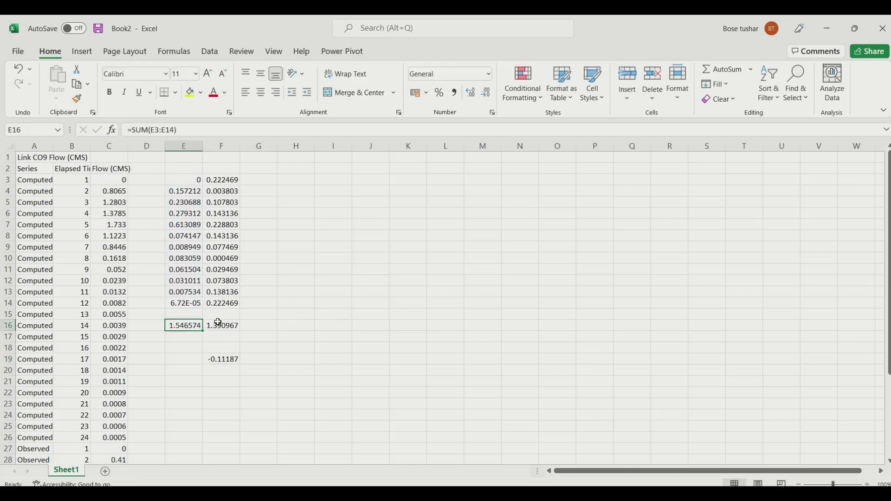
{"action": "double_click", "coordinate": [220, 325]}
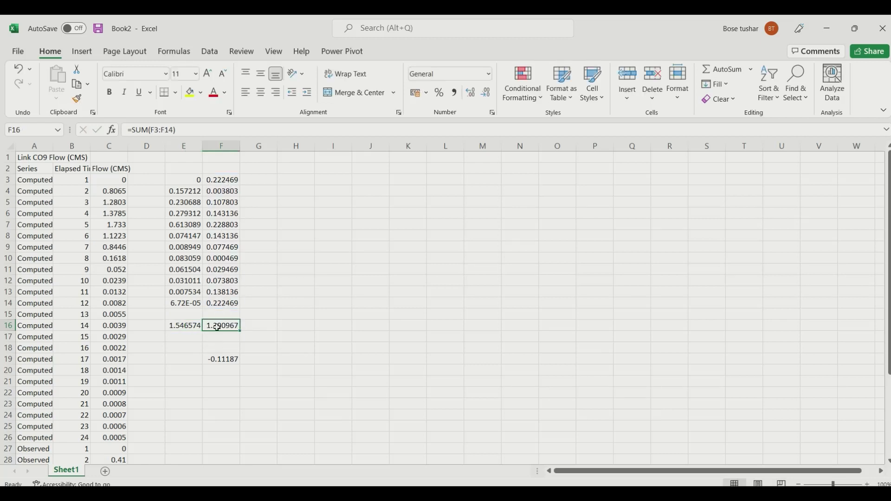
{"action": "scroll", "coordinate": [139, 438], "scroll_direction": "down", "scroll_amount": 5}
{"action": "scroll", "coordinate": [134, 438], "scroll_direction": "up", "scroll_amount": 5}
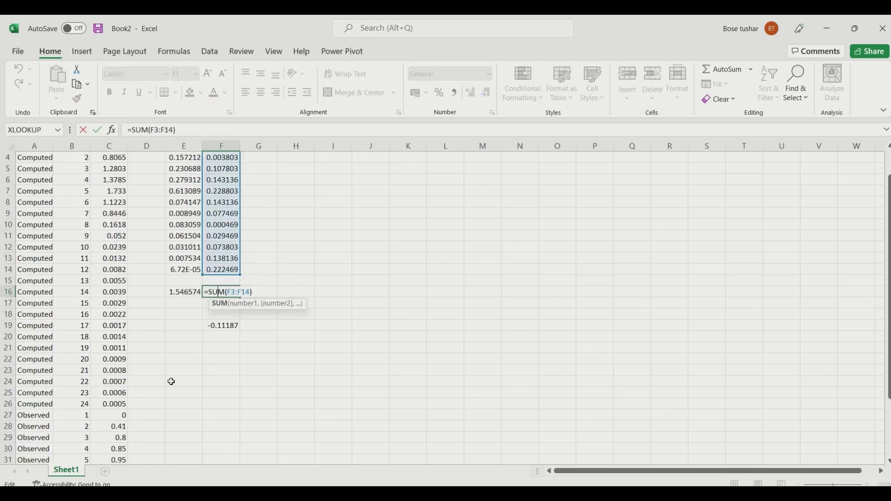
{"action": "key", "text": "ctrl+Return"}
Step: Check the squared deviation formulas in F14 and F11 and the squared difference formula in E6 against the flow data
{"action": "left_click", "coordinate": [223, 270]}
{"action": "key", "text": "ctrl+Up"}
{"action": "key", "text": "ctrl+Down"}
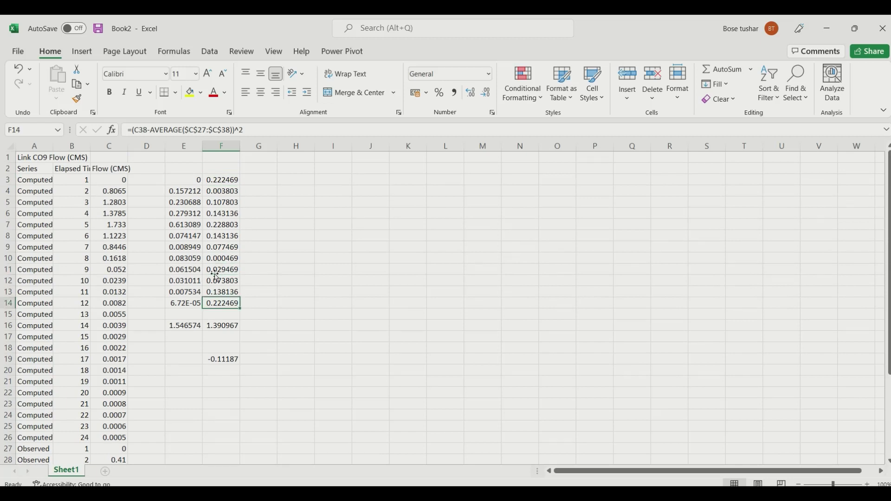
{"action": "left_click", "coordinate": [219, 269]}
{"action": "double_click", "coordinate": [216, 270]}
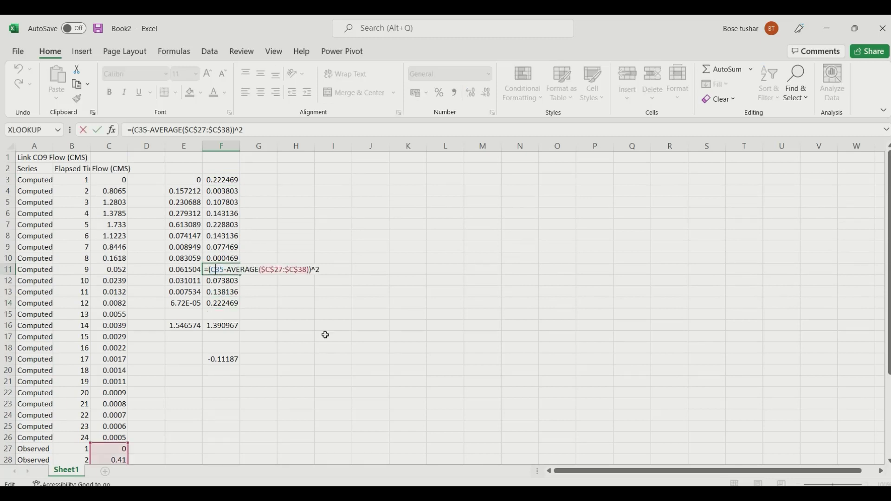
{"action": "scroll", "coordinate": [327, 354], "scroll_direction": "down", "scroll_amount": 4}
{"action": "scroll", "coordinate": [327, 353], "scroll_direction": "up", "scroll_amount": 4}
{"action": "key", "text": "Escape"}
{"action": "left_click", "coordinate": [225, 359]}
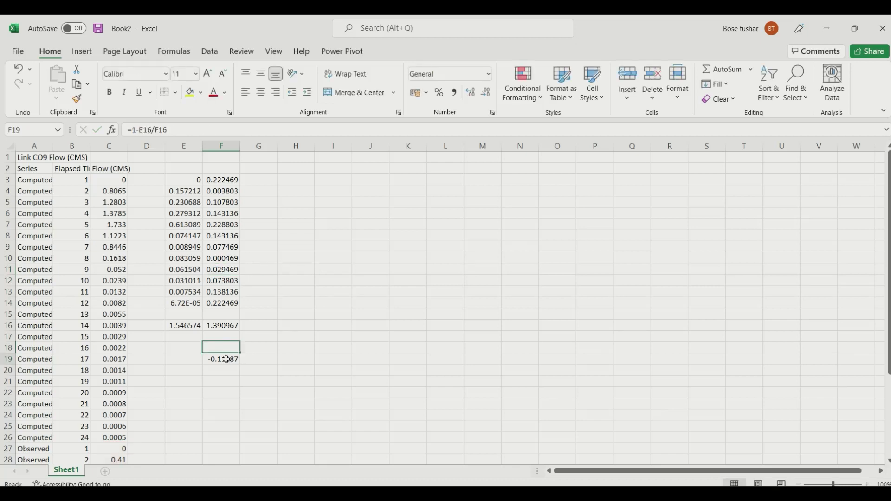
{"action": "double_click", "coordinate": [187, 214]}
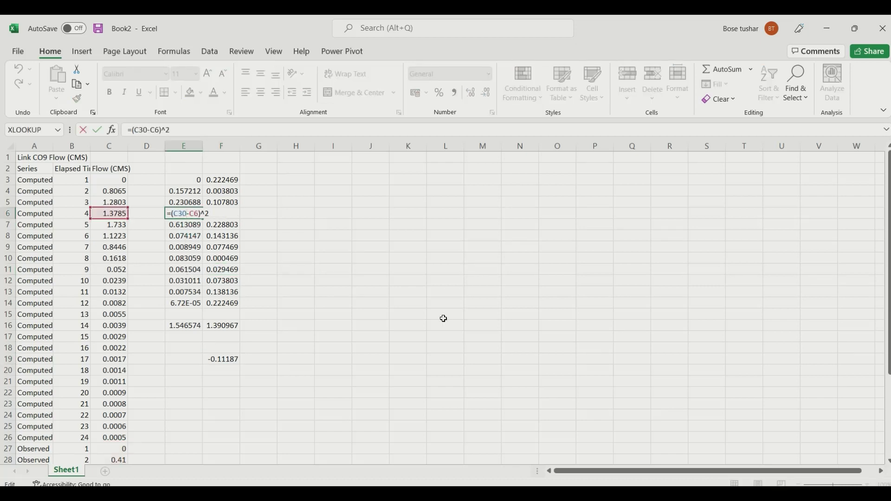
{"action": "key", "text": "Escape"}
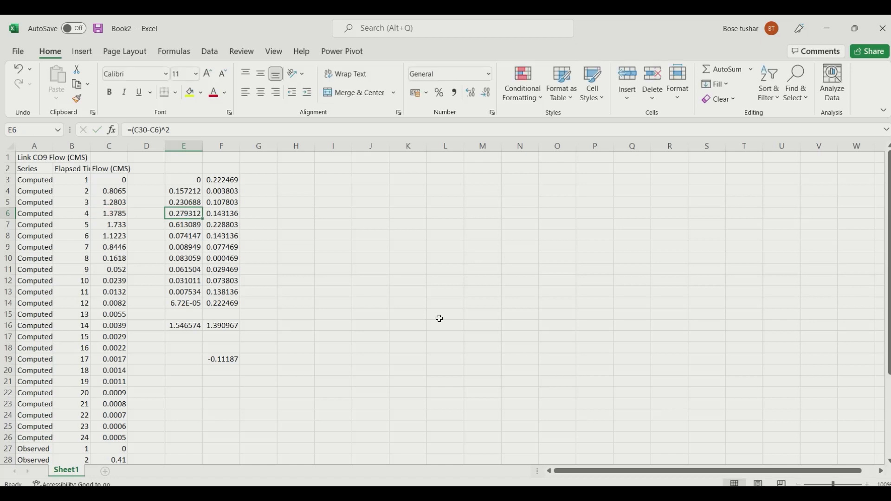
Step: Switch to the Calibration slide in PowerPoint to review the Nash Sutcliffe Efficiency equation
{"action": "key", "text": "alt+Tab"}
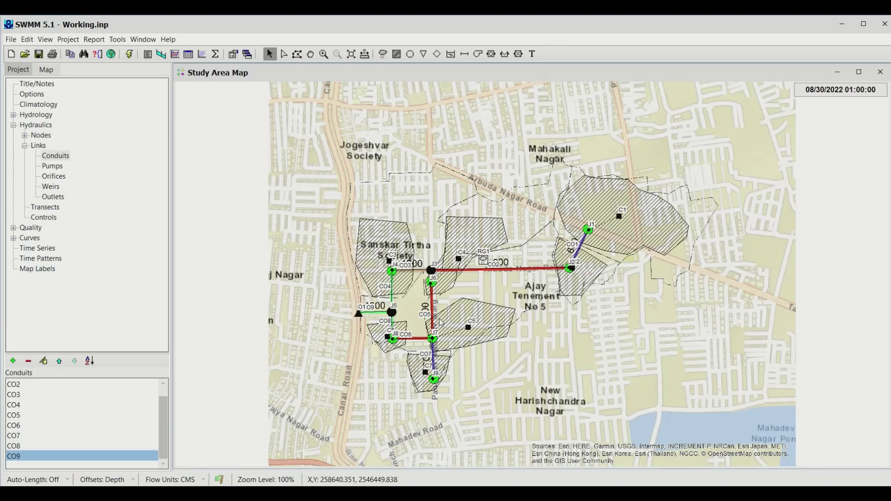
{"action": "key", "text": "alt+Tab"}
{"action": "key", "text": "alt+Tab"}
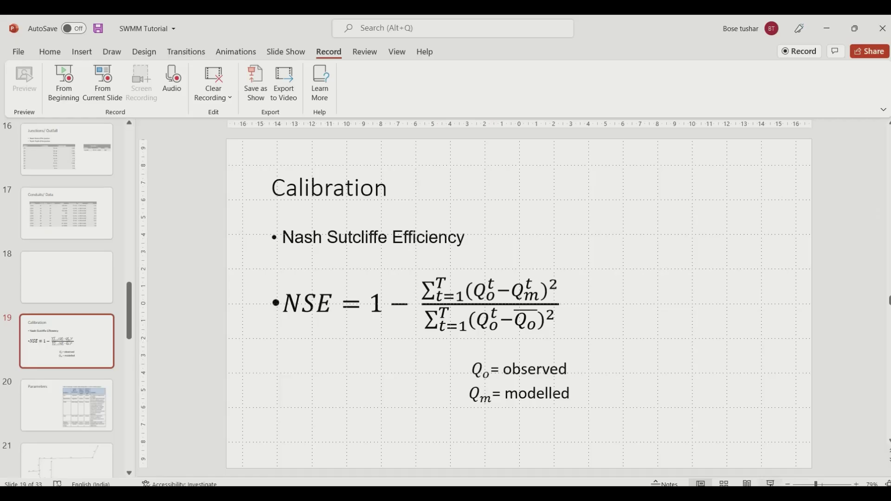
Step: Show the Parameters slide with the surface runoff sensitivity table in a slide show, and switch to SWMM
{"action": "left_click", "coordinate": [770, 484]}
{"action": "left_click", "coordinate": [596, 254]}
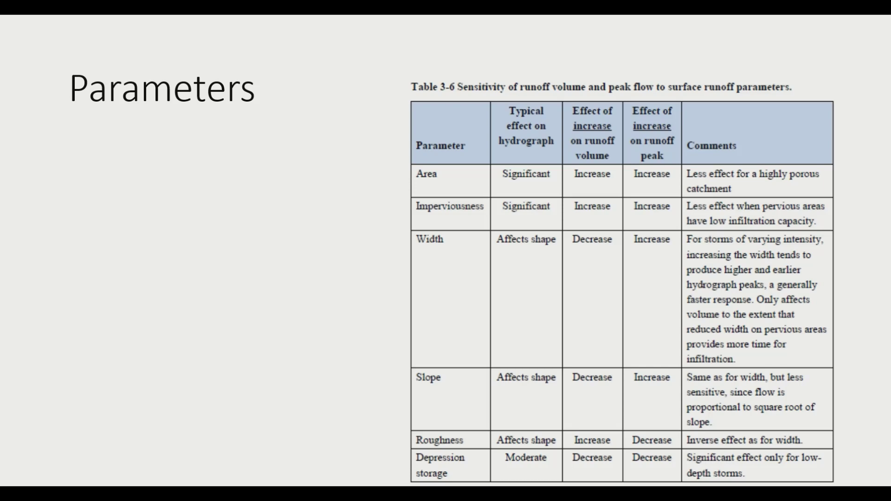
{"action": "key", "text": "alt+Tab"}
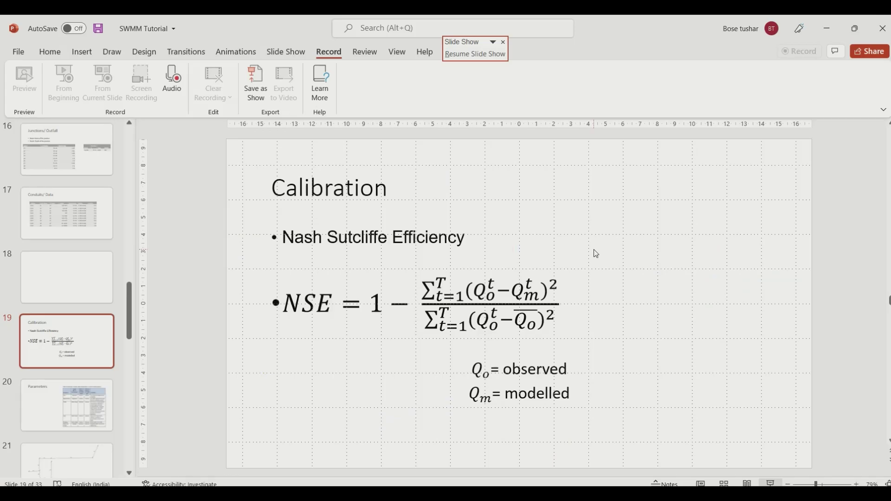
{"action": "key", "text": "alt+Tab"}
{"action": "key", "text": "Tab"}
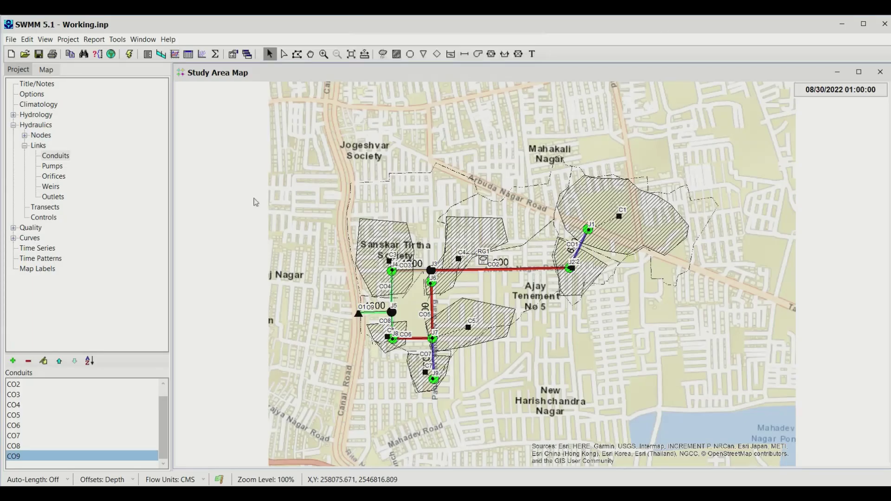
{"action": "left_click", "coordinate": [102, 42]}
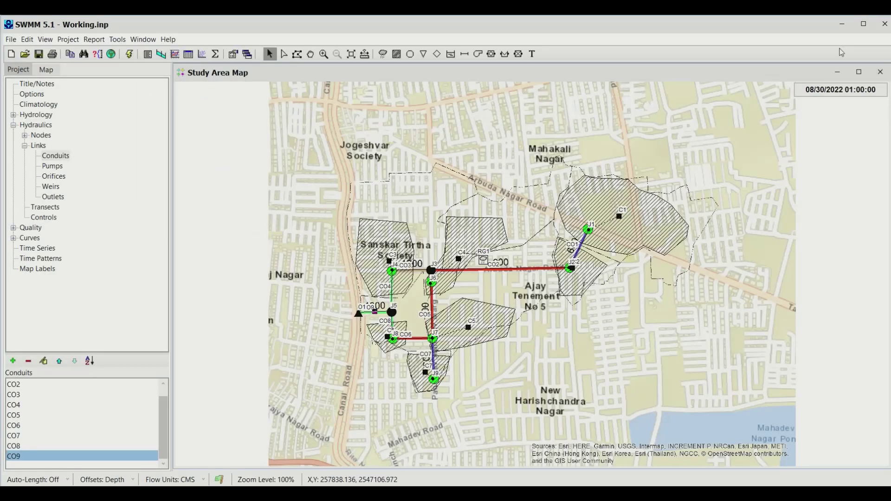
{"action": "key", "text": "alt+Tab"}
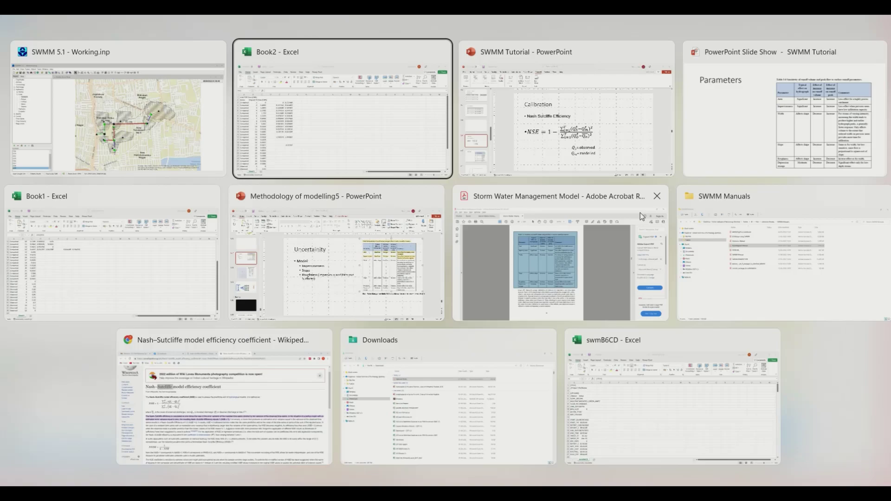
{"action": "key", "text": "alt+Tab"}
{"action": "left_click", "coordinate": [146, 111]}
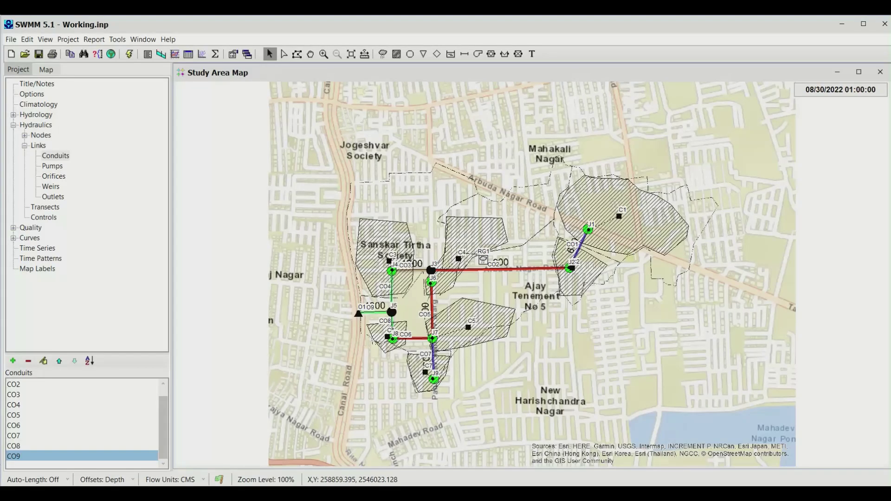
Step: Switch to Excel and close the Book2 and Book1 workbooks without saving them
{"action": "left_click", "coordinate": [842, 24]}
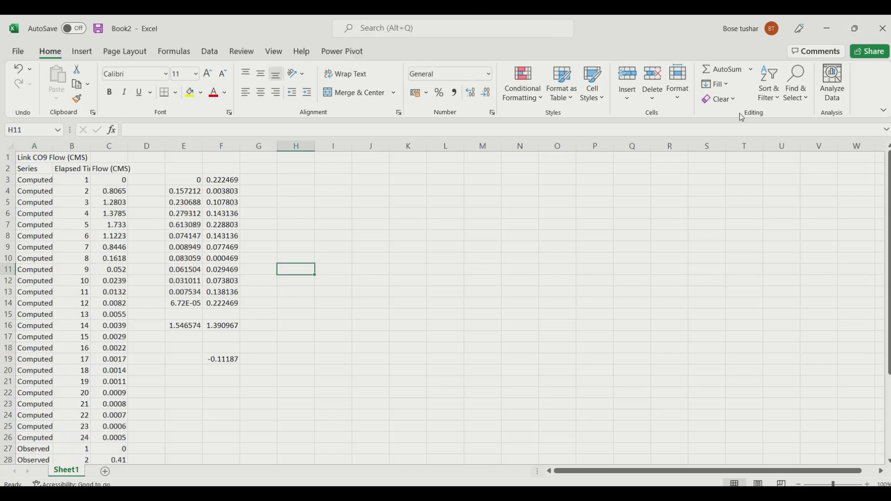
{"action": "left_click", "coordinate": [883, 29]}
{"action": "left_click", "coordinate": [577, 328]}
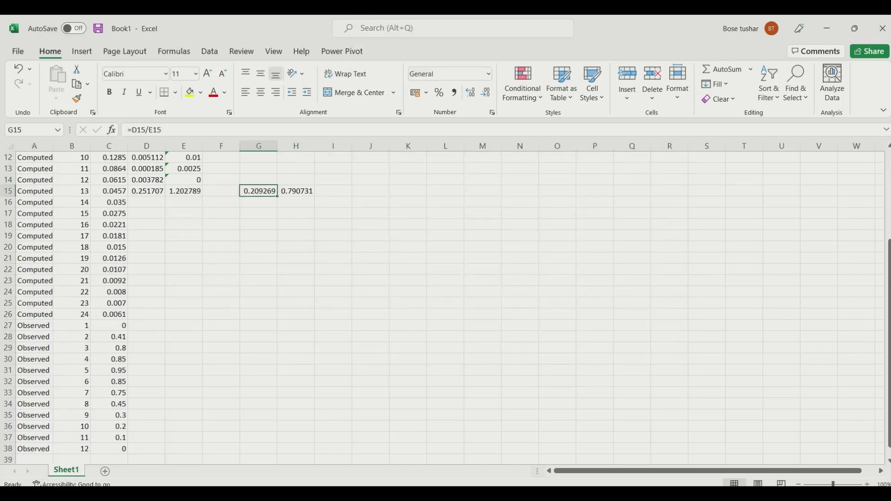
{"action": "left_click", "coordinate": [883, 28]}
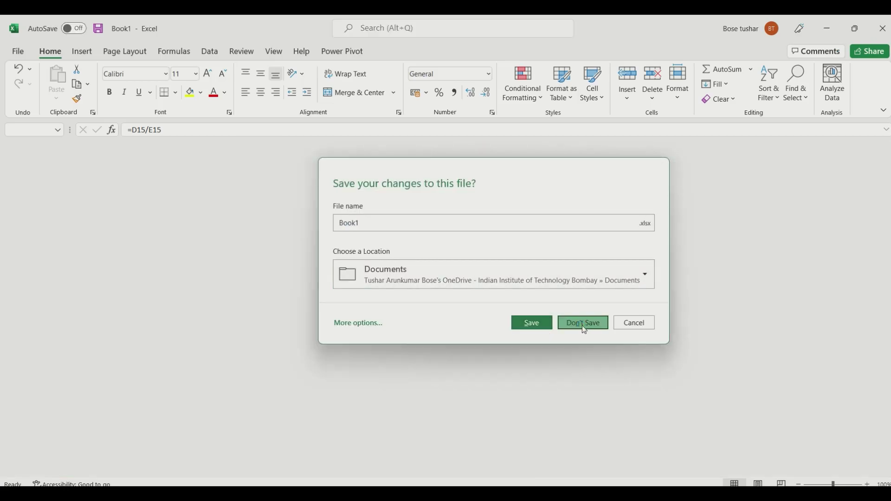
{"action": "left_click", "coordinate": [584, 323]}
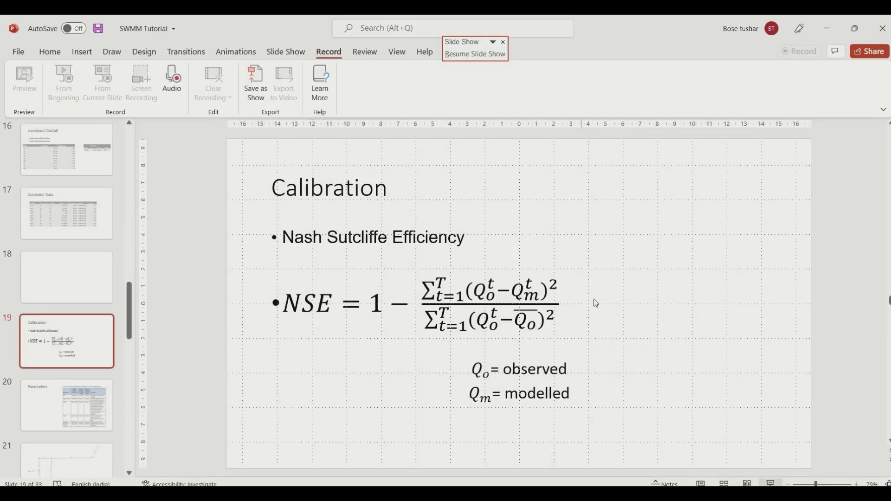
Step: Switch back to SWMM and open the Working.inp project data with the Excel Editor tool
{"action": "key", "text": "alt+Tab"}
{"action": "left_click", "coordinate": [636, 243]}
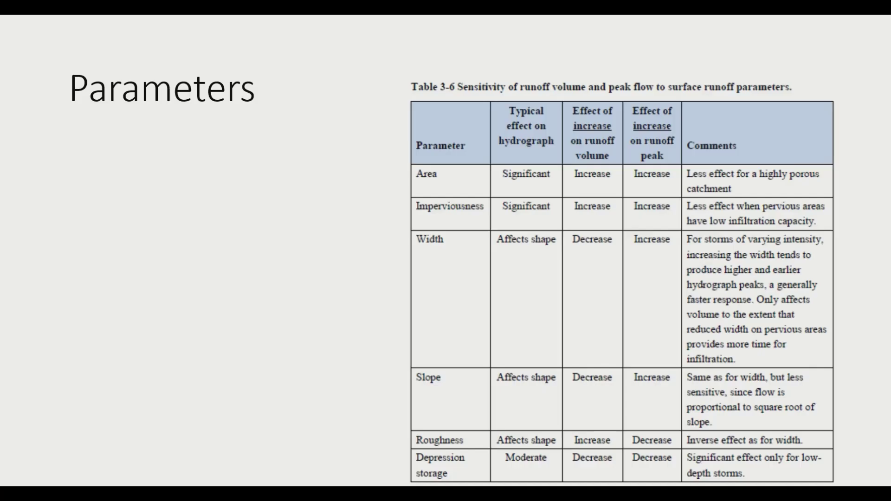
{"action": "key", "text": "alt+Tab"}
{"action": "key", "text": "Tab"}
{"action": "key", "text": "Tab"}
{"action": "key", "text": "Tab"}
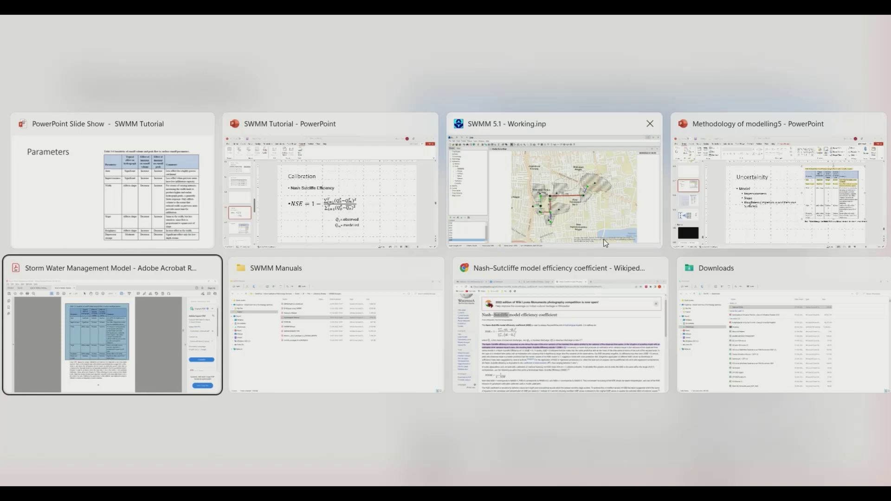
{"action": "key", "text": "Tab"}
{"action": "key", "text": "Tab"}
{"action": "left_click", "coordinate": [581, 223]}
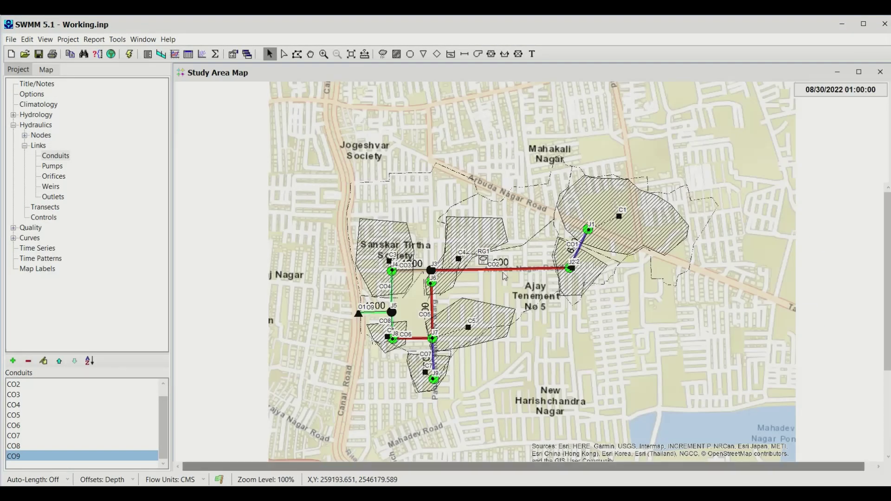
{"action": "left_click", "coordinate": [117, 39]}
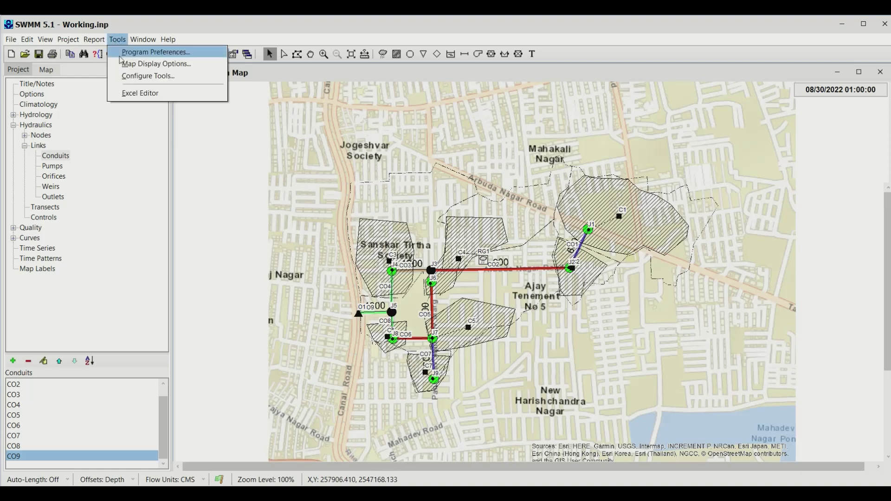
{"action": "left_click", "coordinate": [135, 95]}
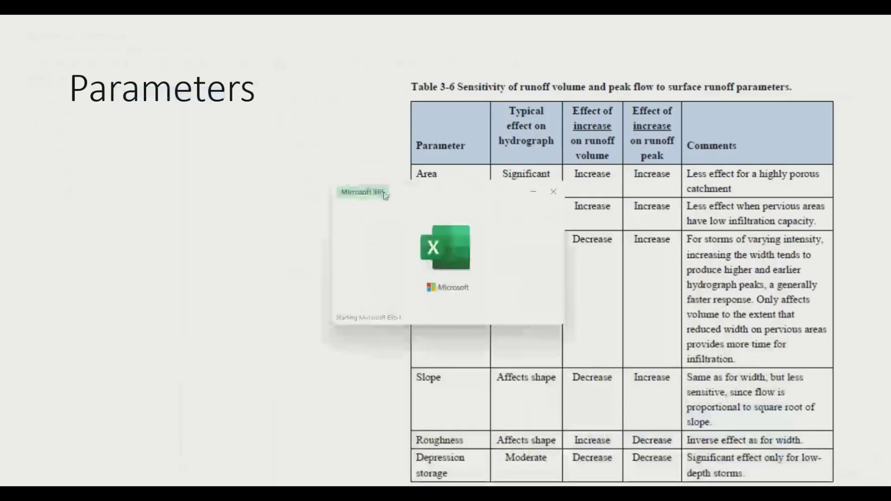
Step: Enter the factor 0.6 in K56 beside the SUBCATCHMENTS table and copy that cell
{"action": "scroll", "coordinate": [211, 272], "scroll_direction": "down", "scroll_amount": 14}
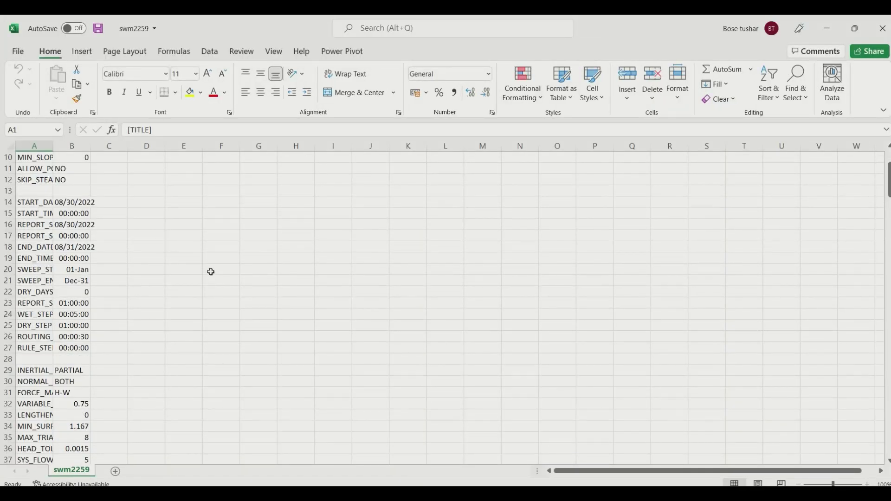
{"action": "scroll", "coordinate": [210, 271], "scroll_direction": "down", "scroll_amount": 5}
{"action": "scroll", "coordinate": [224, 272], "scroll_direction": "up", "scroll_amount": 3}
{"action": "scroll", "coordinate": [224, 272], "scroll_direction": "down", "scroll_amount": 3}
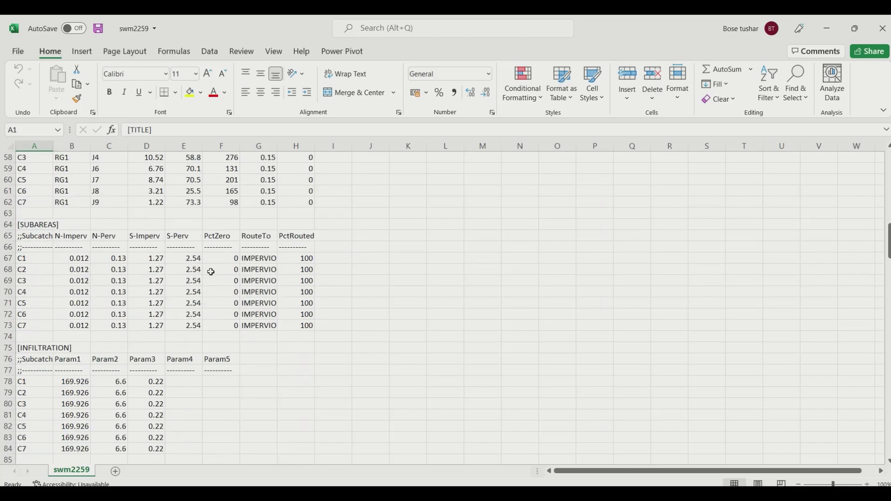
{"action": "scroll", "coordinate": [224, 271], "scroll_direction": "up", "scroll_amount": 3}
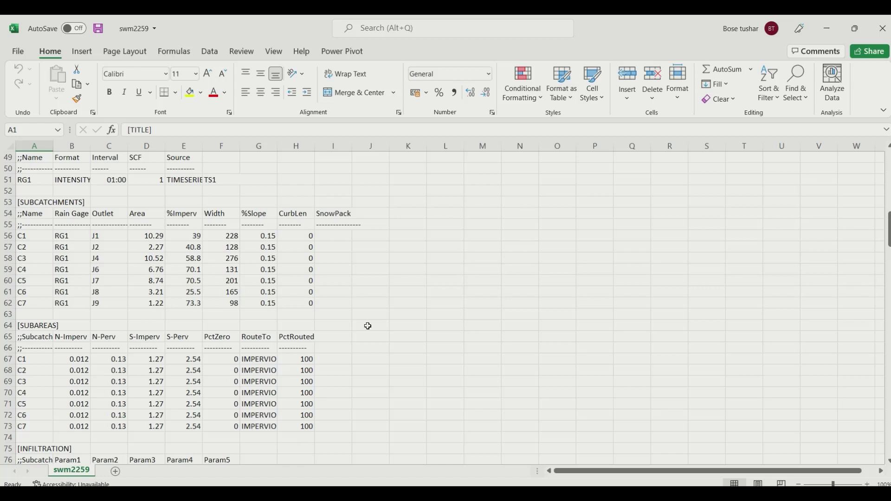
{"action": "left_click_drag", "start_coordinate": [180, 236], "coordinate": [189, 303]}
{"action": "left_click", "coordinate": [394, 239]}
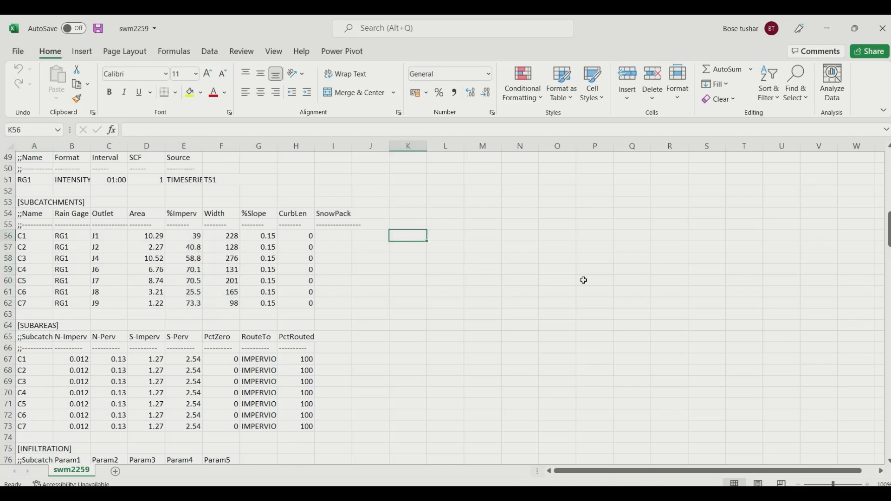
{"action": "type", "text": "0.6"}
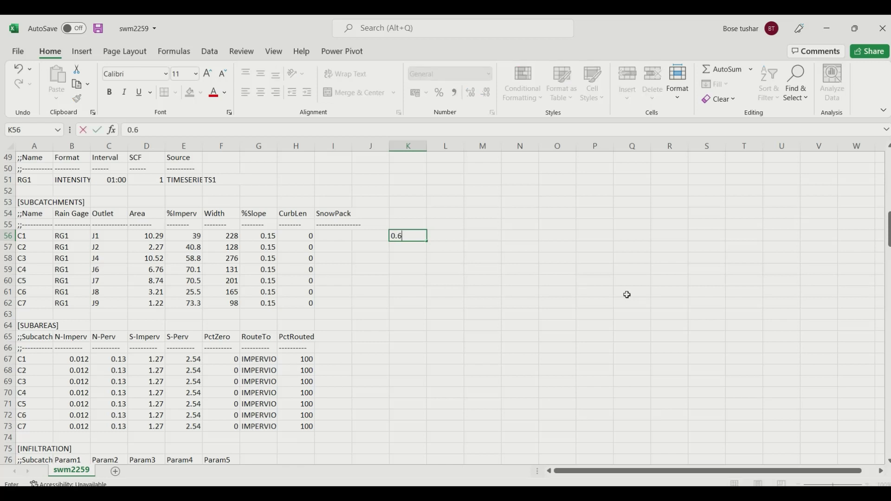
{"action": "key", "text": "Return"}
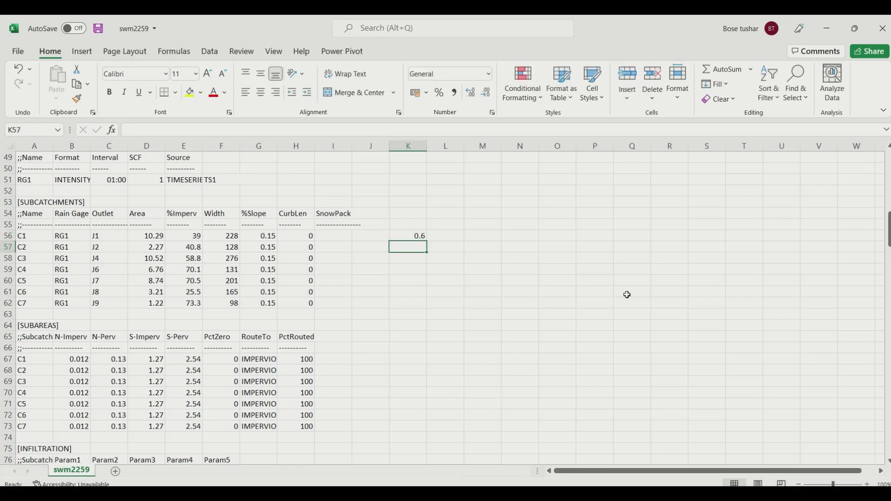
{"action": "key", "text": "Up"}
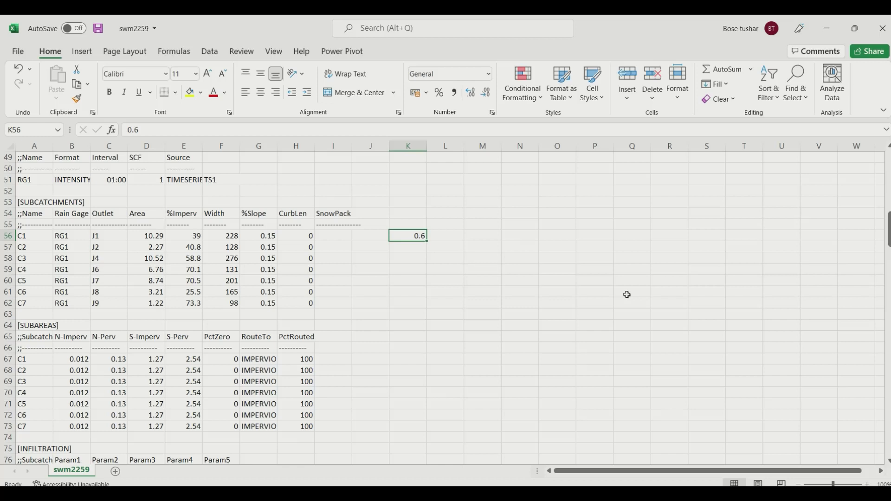
{"action": "key", "text": "ctrl+c"}
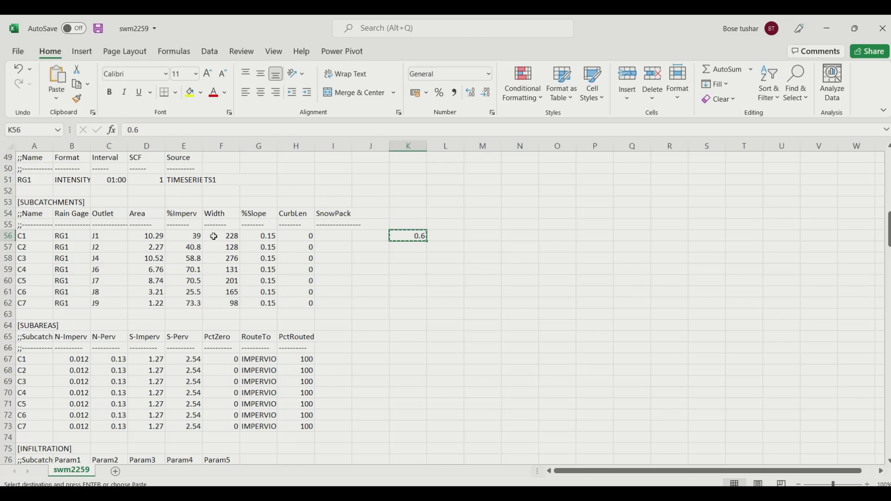
{"action": "right_click", "coordinate": [413, 236]}
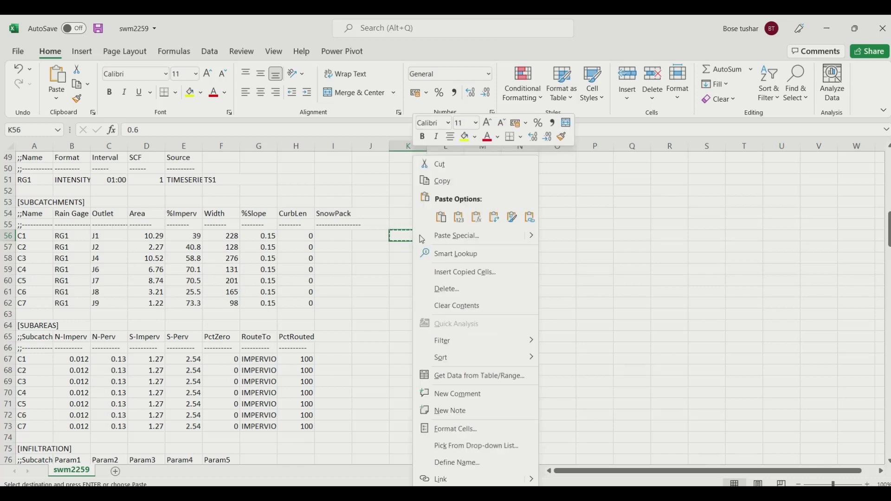
{"action": "left_click", "coordinate": [400, 234]}
{"action": "right_click", "coordinate": [401, 236]}
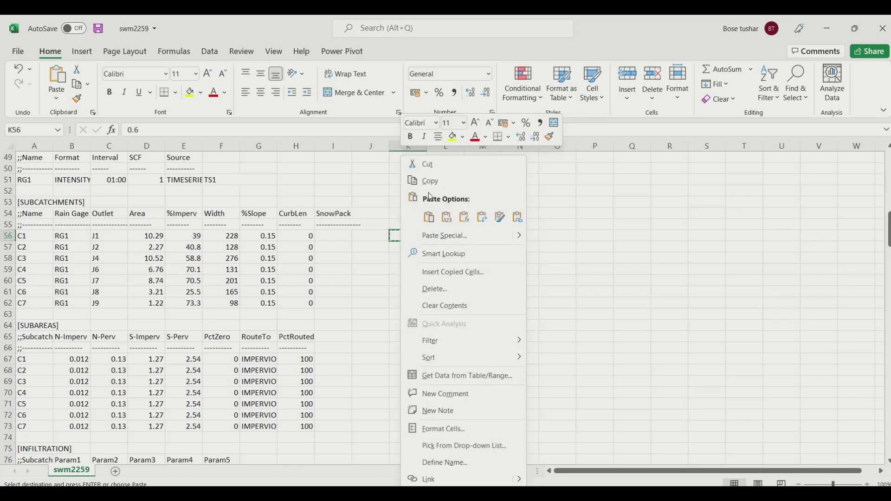
{"action": "key", "text": "Escape"}
Step: Multiply the %Imperv values of subcatchments C1 to C7 in E56:E62 by the copied 0.6 using Paste Special
{"action": "left_click_drag", "start_coordinate": [184, 236], "coordinate": [190, 302]}
{"action": "right_click", "coordinate": [191, 255]}
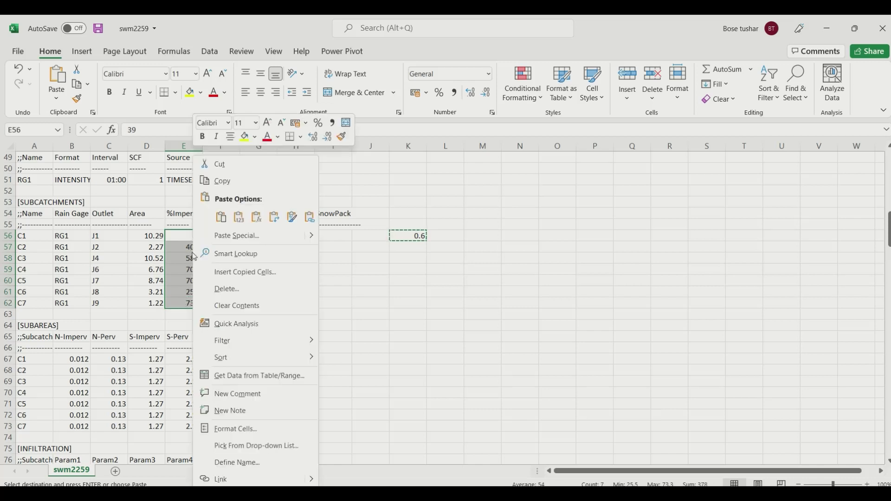
{"action": "left_click", "coordinate": [224, 236]}
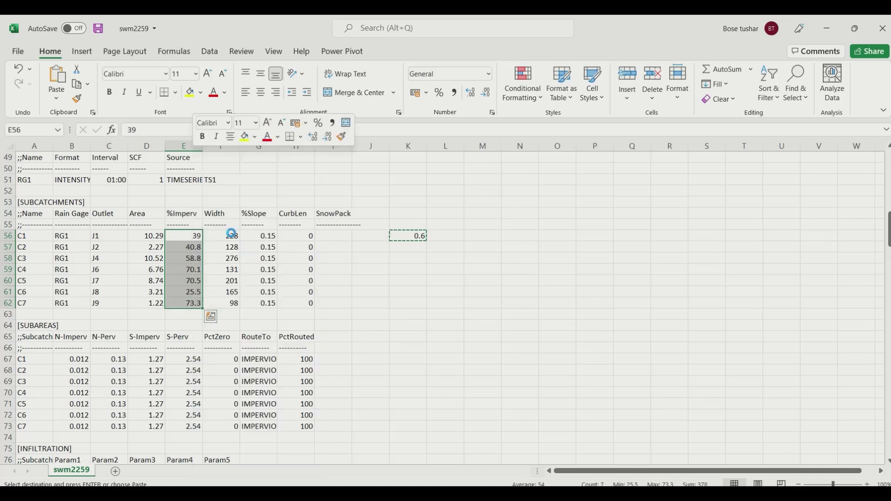
{"action": "left_click", "coordinate": [255, 249]}
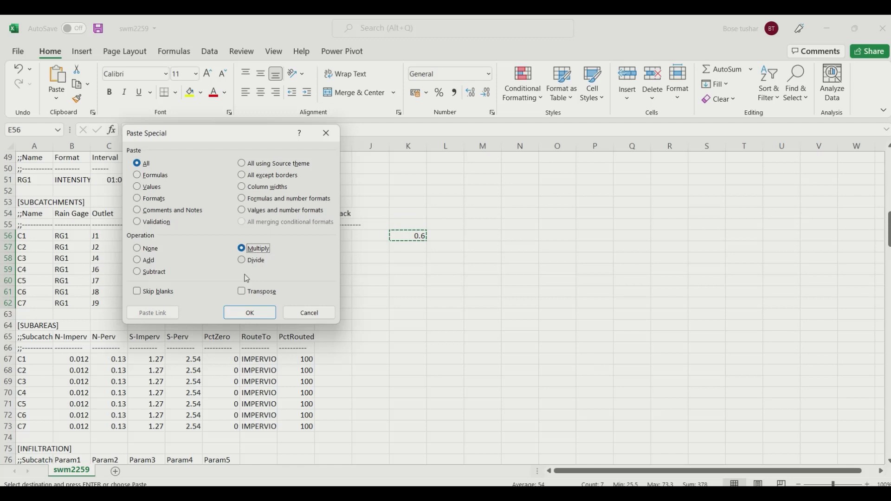
{"action": "left_click", "coordinate": [250, 313]}
Step: Clear the helper factor from K56 and save the swm2259 file
{"action": "left_click", "coordinate": [410, 237]}
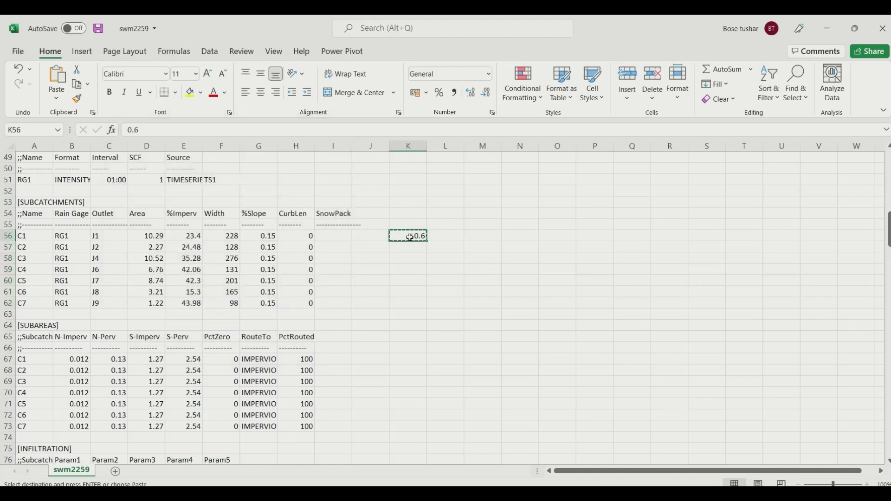
{"action": "key", "text": "Delete"}
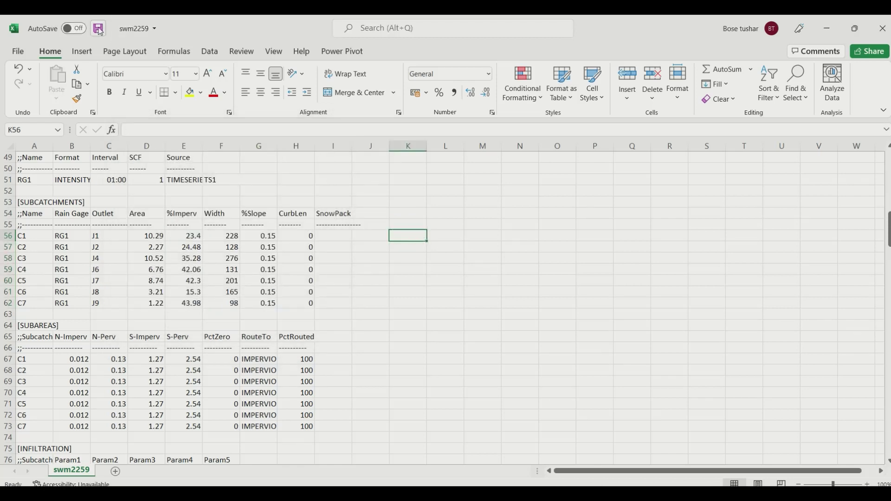
{"action": "left_click", "coordinate": [98, 29]}
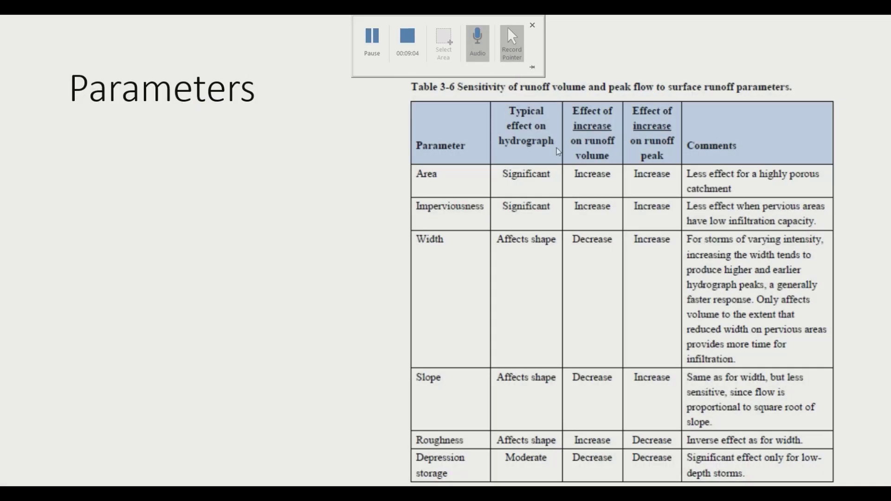
Step: Close the Status Report in SWMM and run the simulation with the edited project data
{"action": "key", "text": "alt+Tab"}
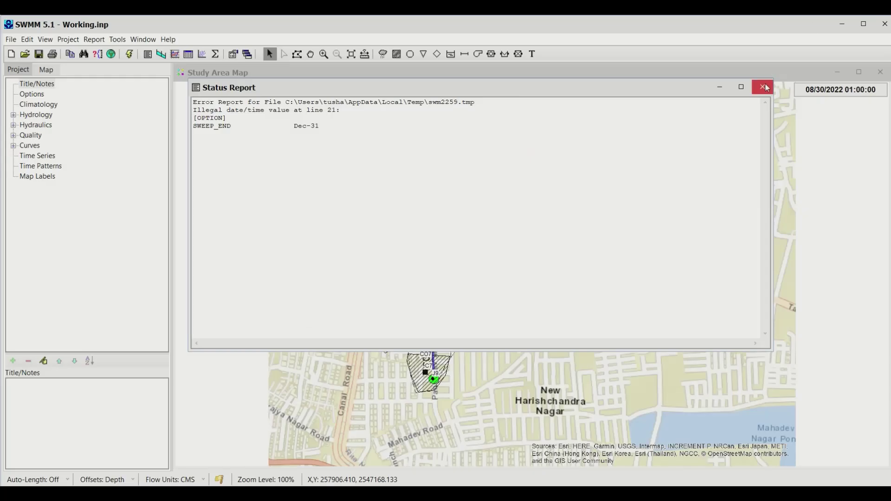
{"action": "left_click", "coordinate": [764, 87]}
{"action": "left_click", "coordinate": [129, 53]}
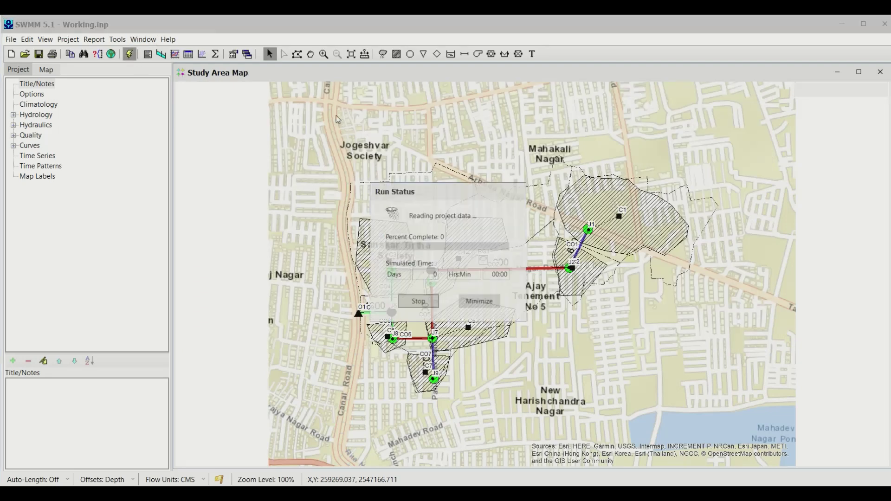
{"action": "left_click", "coordinate": [449, 304]}
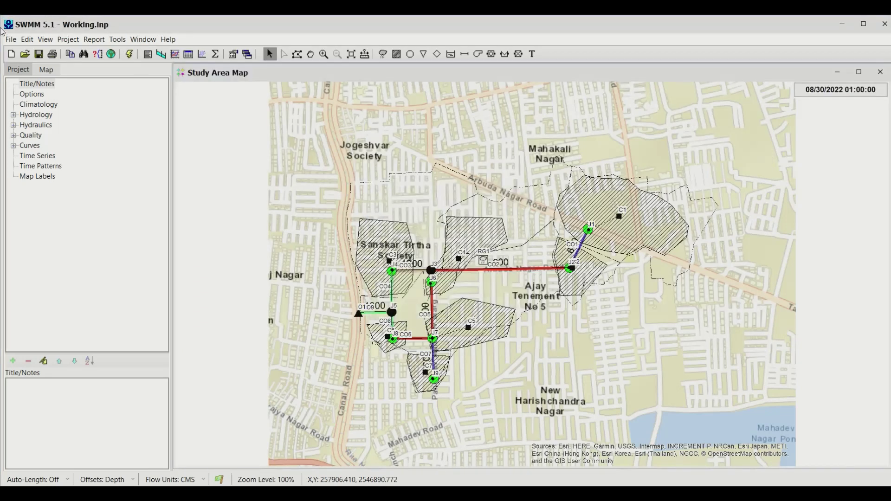
Step: Plot the flow time series of link CO9, compare it with the observed points and close the graph
{"action": "left_click", "coordinate": [68, 39]}
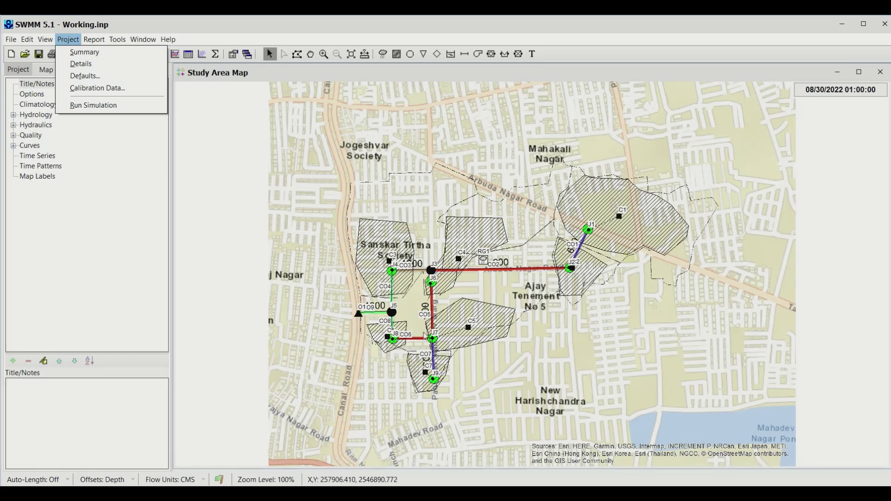
{"action": "left_click", "coordinate": [374, 314]}
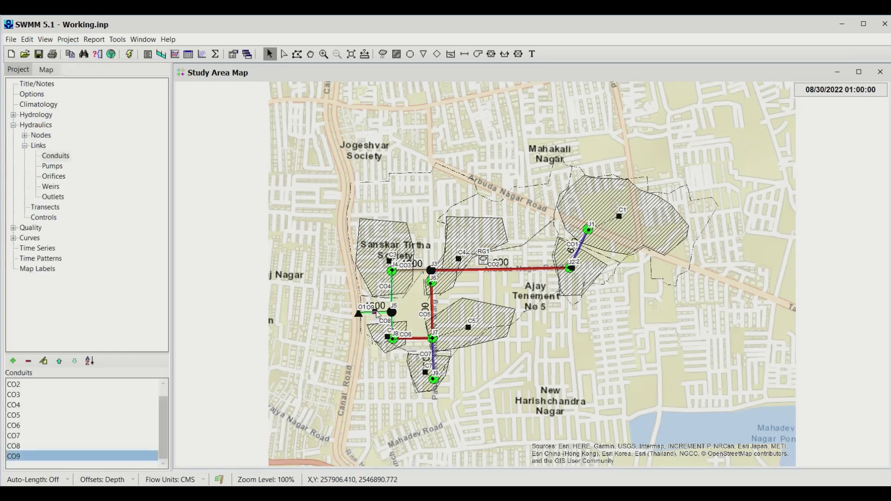
{"action": "left_click", "coordinate": [70, 40]}
{"action": "mouse_move", "coordinate": [93, 39]}
{"action": "mouse_move", "coordinate": [116, 76]}
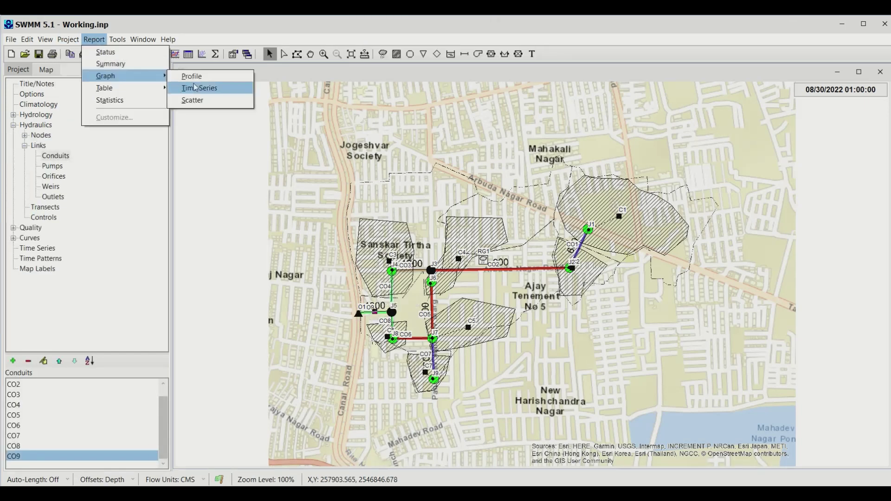
{"action": "left_click", "coordinate": [196, 89]}
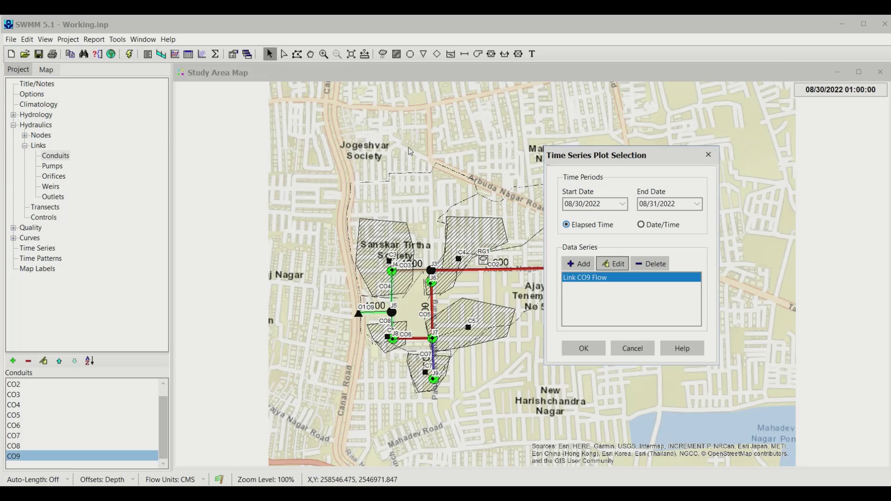
{"action": "left_click", "coordinate": [594, 348]}
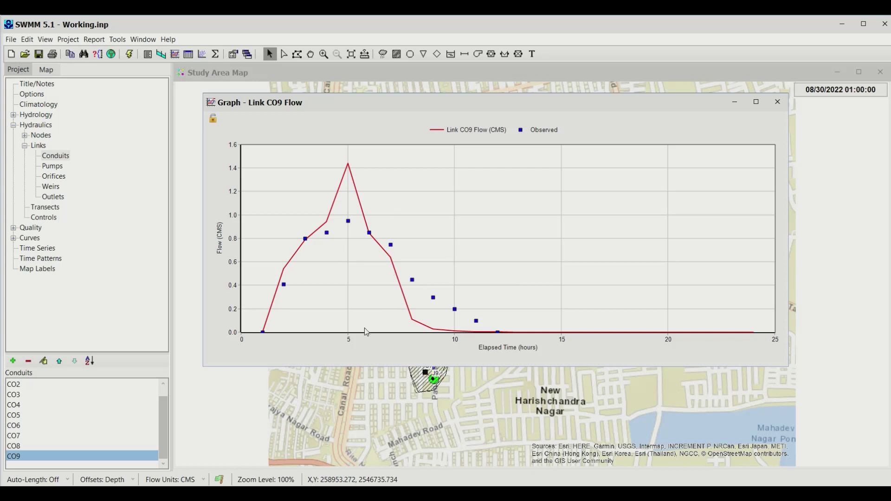
{"action": "left_click", "coordinate": [777, 102]}
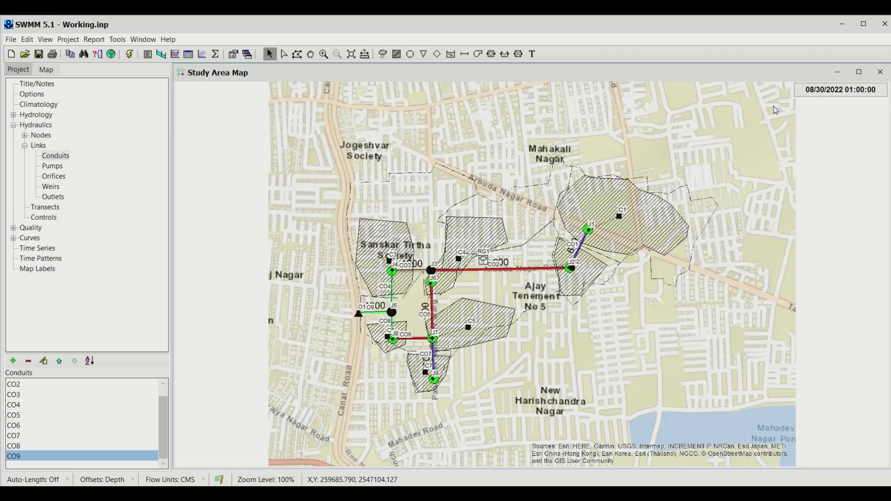
Step: Open the project data in the Excel Editor and set N-Perv to 0.2 for subcatchments C1 to C7 in the SUBAREAS table
{"action": "left_click", "coordinate": [116, 41]}
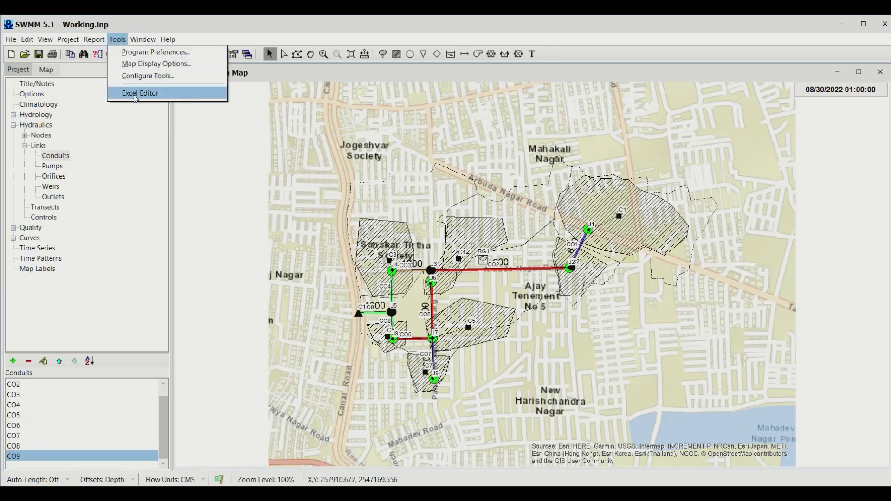
{"action": "left_click", "coordinate": [136, 93]}
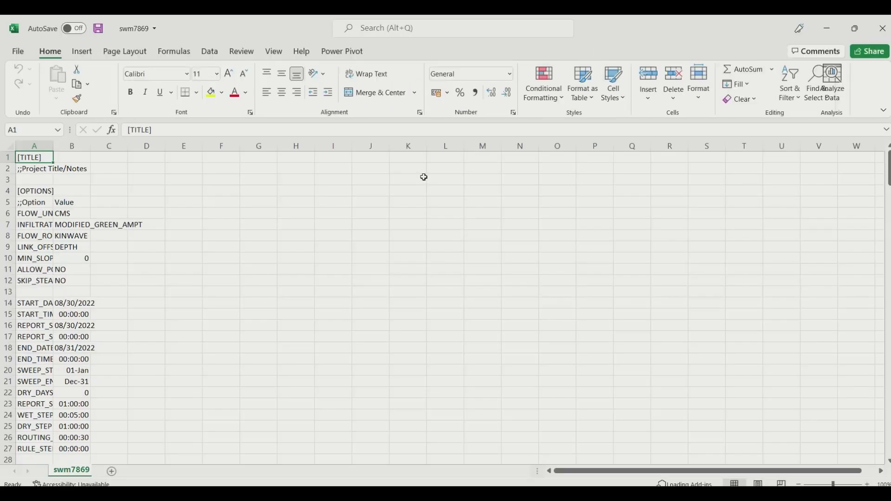
{"action": "scroll", "coordinate": [265, 301], "scroll_direction": "down", "scroll_amount": 8}
{"action": "scroll", "coordinate": [265, 301], "scroll_direction": "down", "scroll_amount": 13}
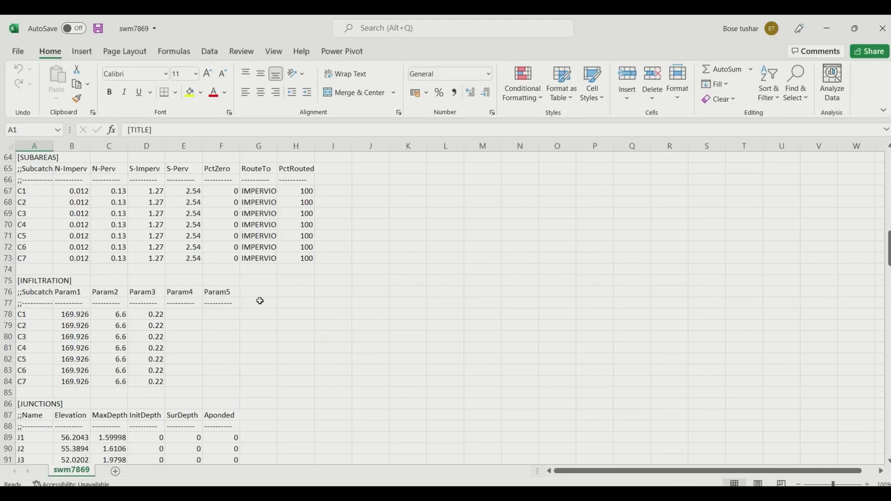
{"action": "scroll", "coordinate": [123, 220], "scroll_direction": "up", "scroll_amount": 1}
{"action": "left_click", "coordinate": [114, 227]}
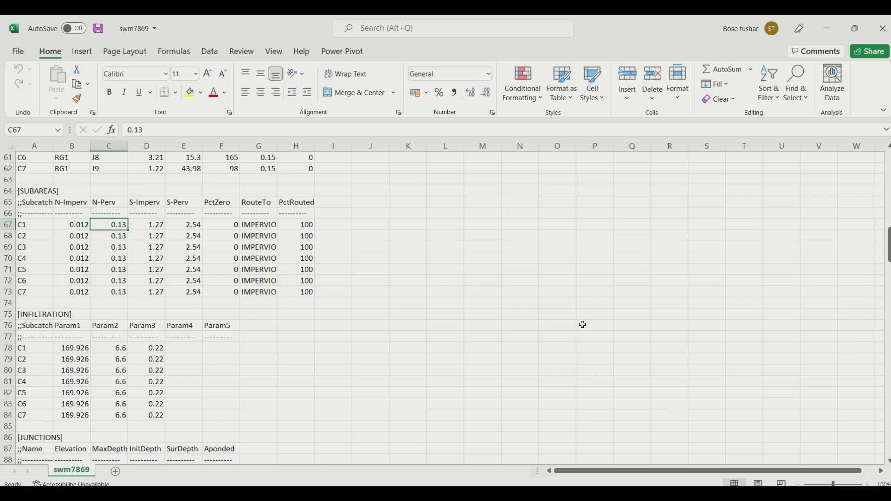
{"action": "type", "text": "0.2"}
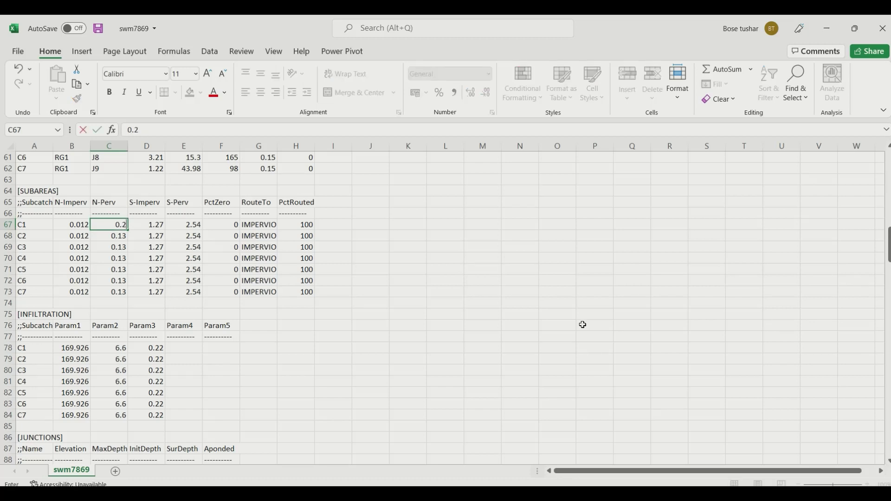
{"action": "key", "text": "Return"}
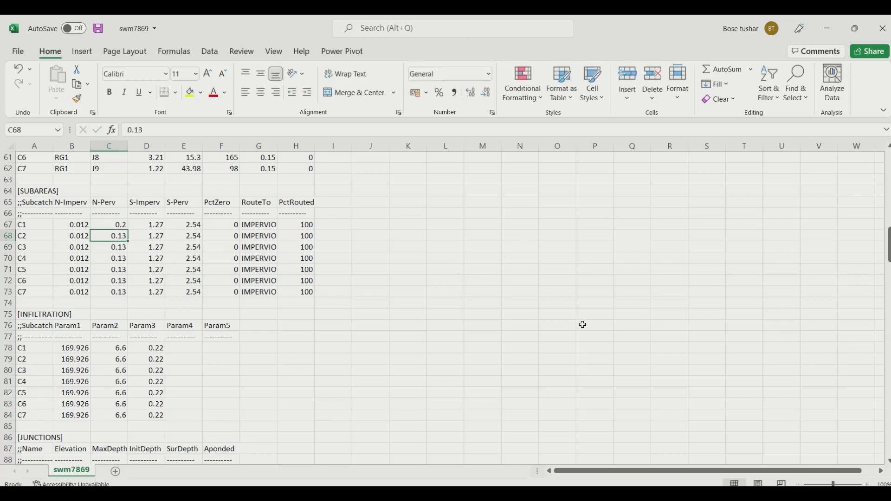
{"action": "left_click", "coordinate": [120, 226]}
{"action": "double_click", "coordinate": [122, 229]}
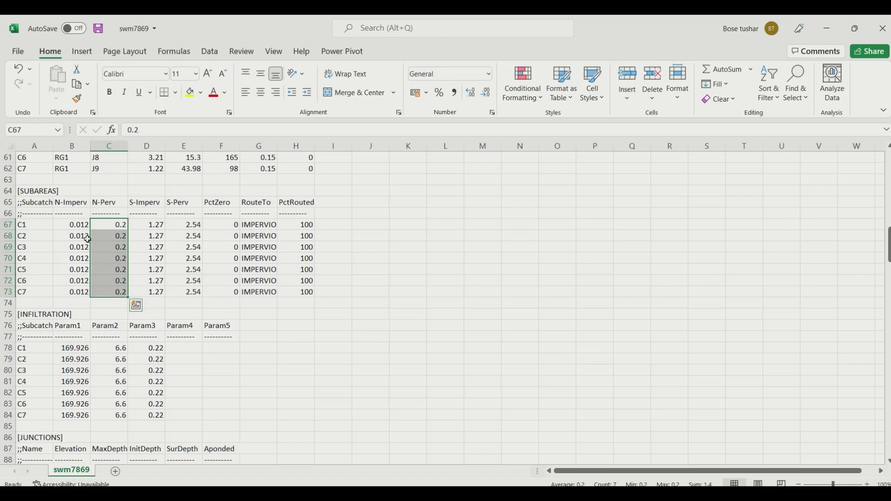
Step: Set N-Imperv to 0.1 for subcatchments C1 to C7 in the SUBAREAS table and save the swm7869 file
{"action": "left_click_drag", "start_coordinate": [77, 227], "coordinate": [78, 235]}
{"action": "left_click", "coordinate": [78, 227]}
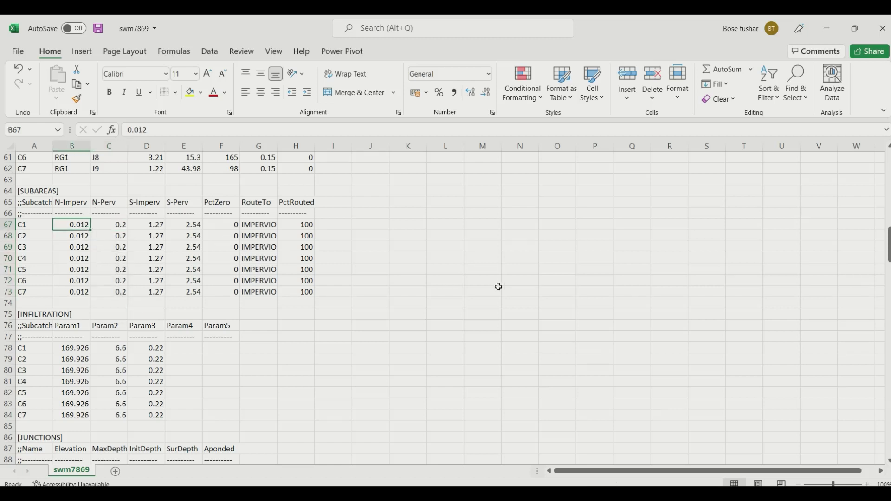
{"action": "type", "text": "0."}
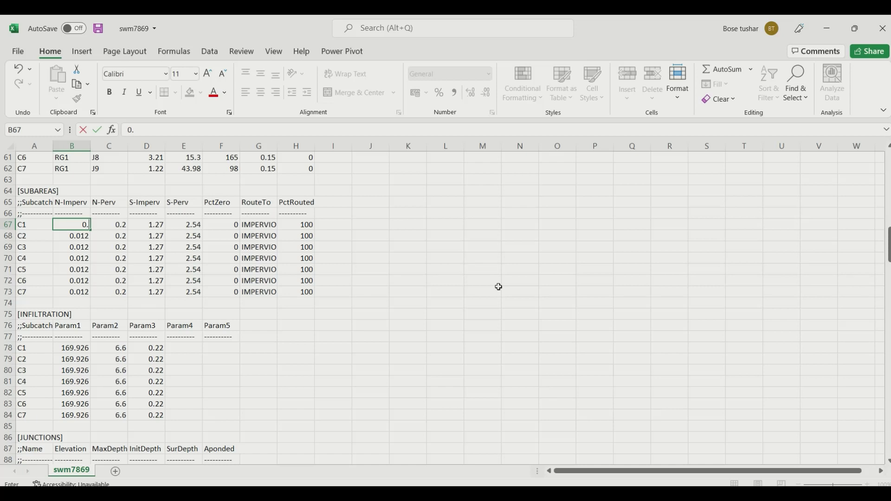
{"action": "key", "text": "Return"}
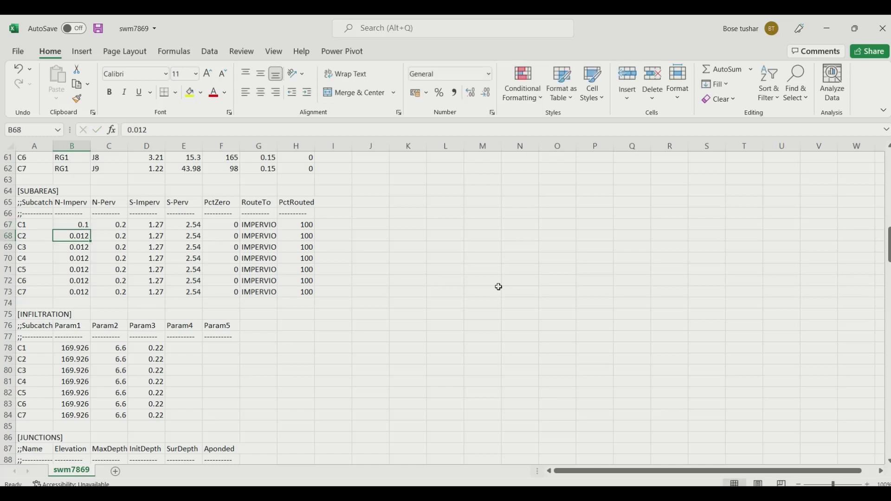
{"action": "left_click", "coordinate": [77, 226]}
{"action": "left_click_drag", "start_coordinate": [90, 231], "coordinate": [90, 298]}
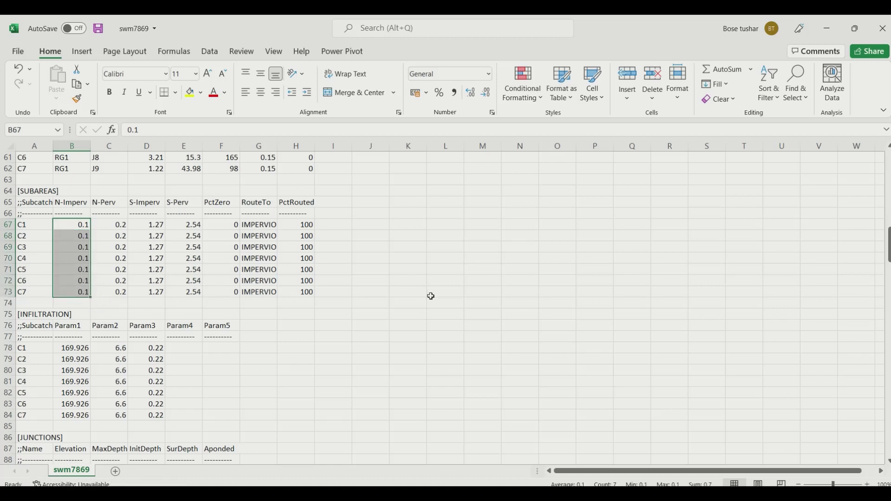
{"action": "left_click", "coordinate": [423, 250]}
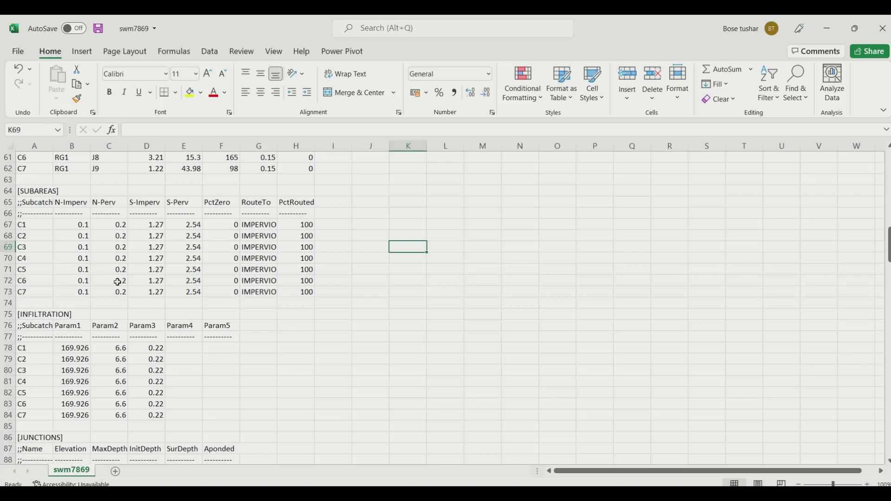
{"action": "key", "text": "ctrl+s"}
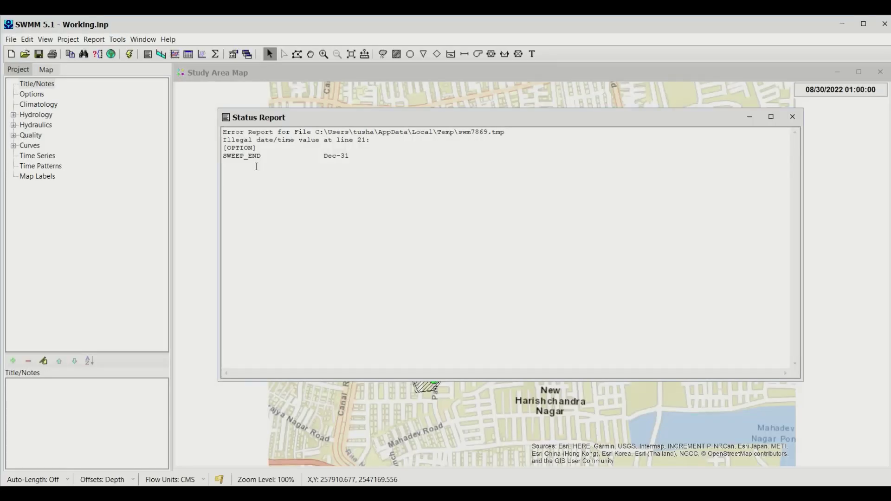
Step: Return to SWMM, close the Status Report and rerun the simulation with the edited roughness values
{"action": "left_click", "coordinate": [792, 116]}
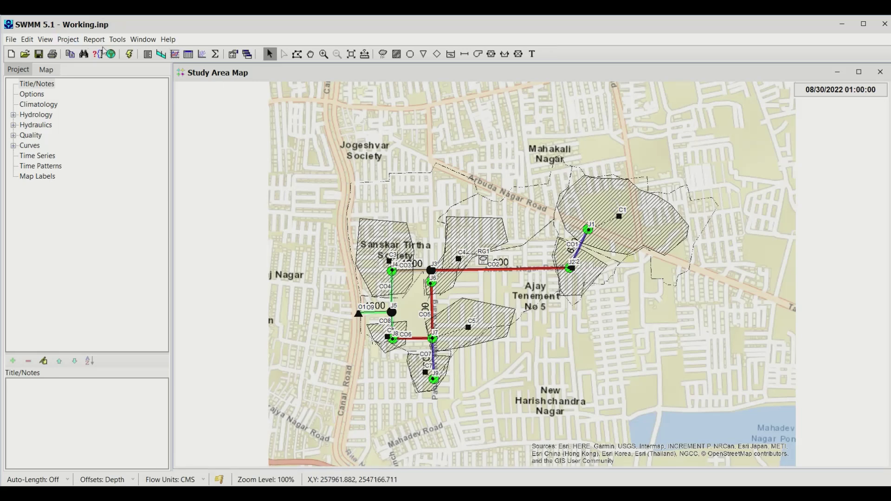
{"action": "left_click", "coordinate": [68, 39]}
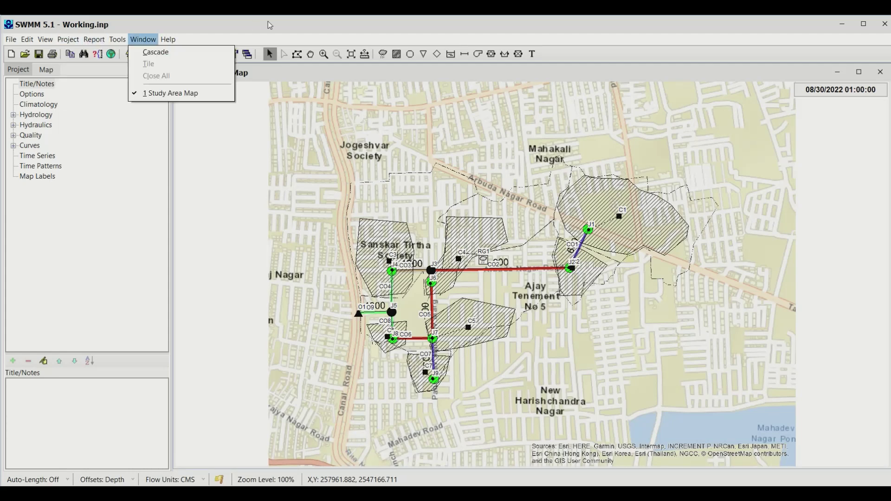
{"action": "left_click", "coordinate": [268, 26]}
{"action": "left_click", "coordinate": [129, 54]}
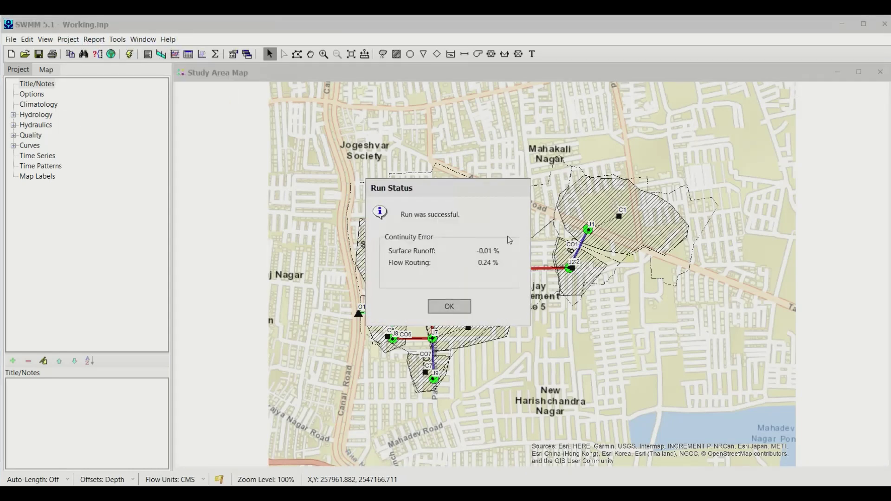
{"action": "left_click", "coordinate": [449, 306]}
Step: Create a time series graph with link CO9 flow as the data series, plotted by elapsed time
{"action": "left_click", "coordinate": [58, 42]}
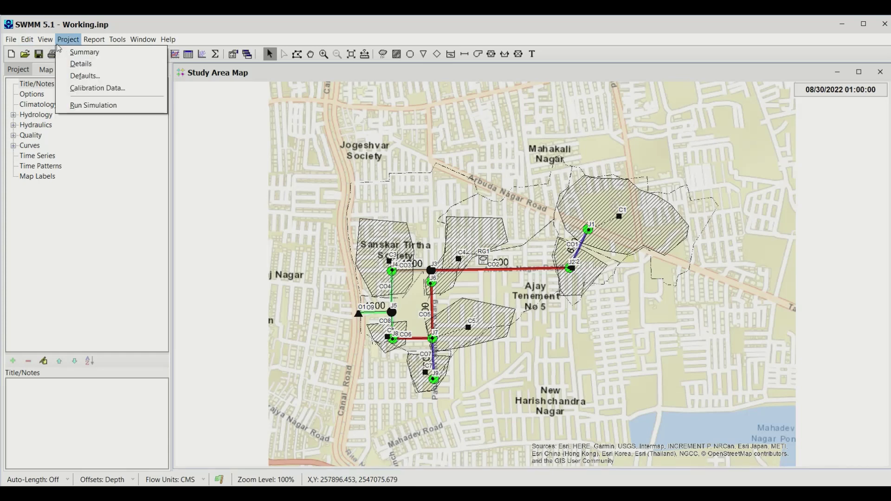
{"action": "mouse_move", "coordinate": [93, 39]}
{"action": "mouse_move", "coordinate": [121, 76]}
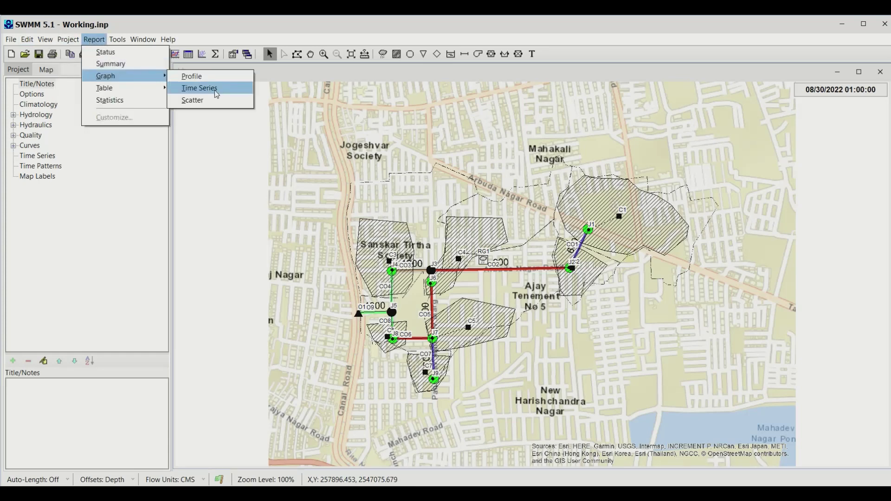
{"action": "left_click", "coordinate": [216, 94]}
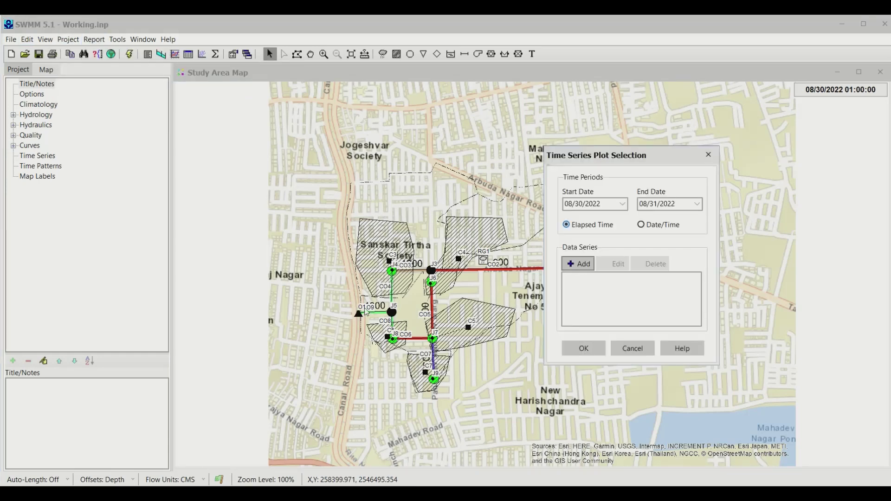
{"action": "left_click", "coordinate": [366, 311]}
{"action": "left_click", "coordinate": [578, 264]}
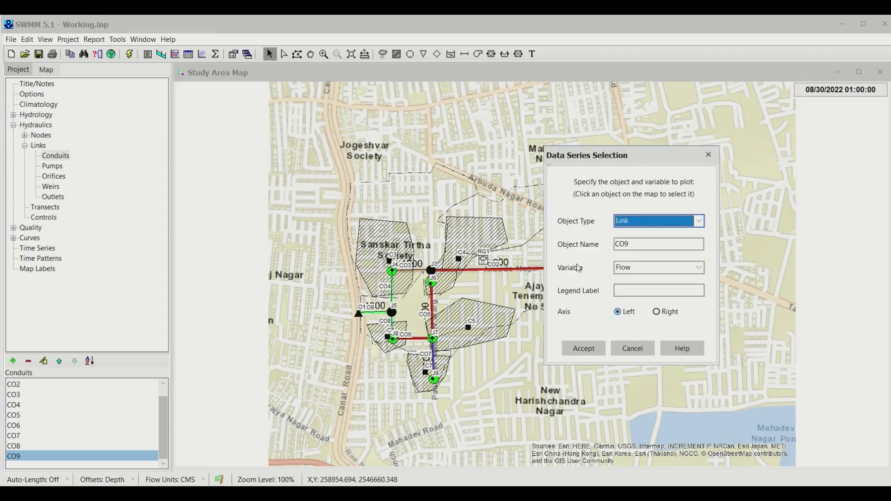
{"action": "left_click", "coordinate": [589, 347]}
{"action": "left_click", "coordinate": [588, 347]}
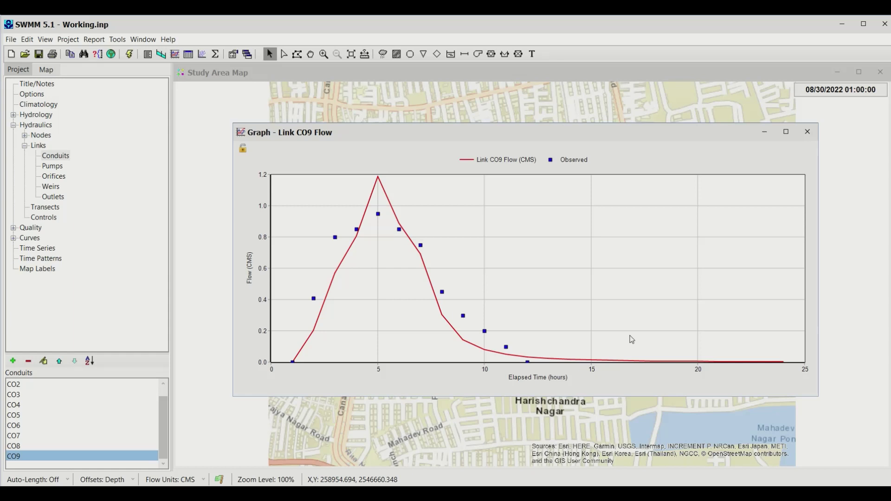
Step: Consult the surface runoff parameter sensitivity table in the SWMM Tutorial presentation, and return to the CO9 graph in SWMM
{"action": "key", "text": "alt+Tab"}
{"action": "key", "text": "alt+Tab"}
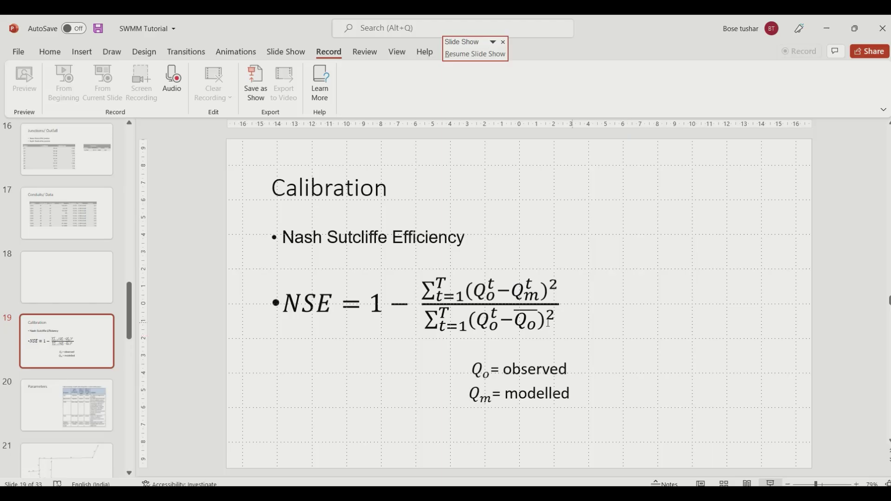
{"action": "scroll", "coordinate": [548, 322], "scroll_direction": "down", "scroll_amount": 1}
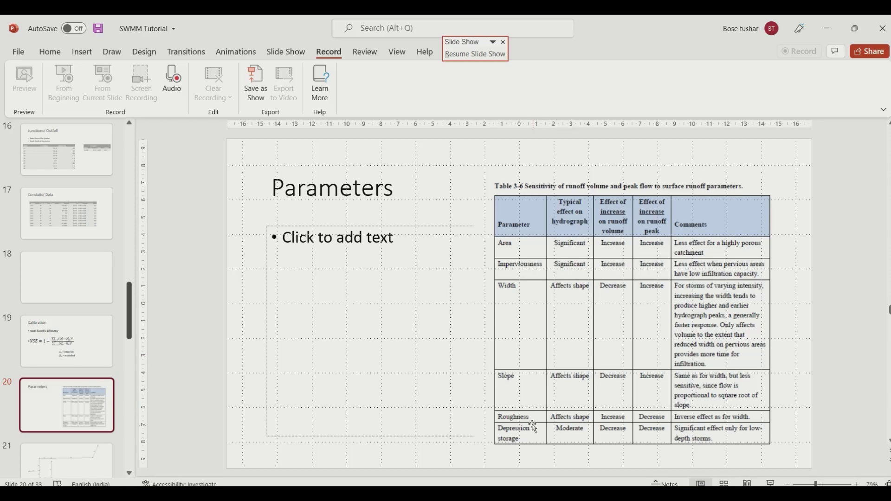
{"action": "key", "text": "alt+Tab"}
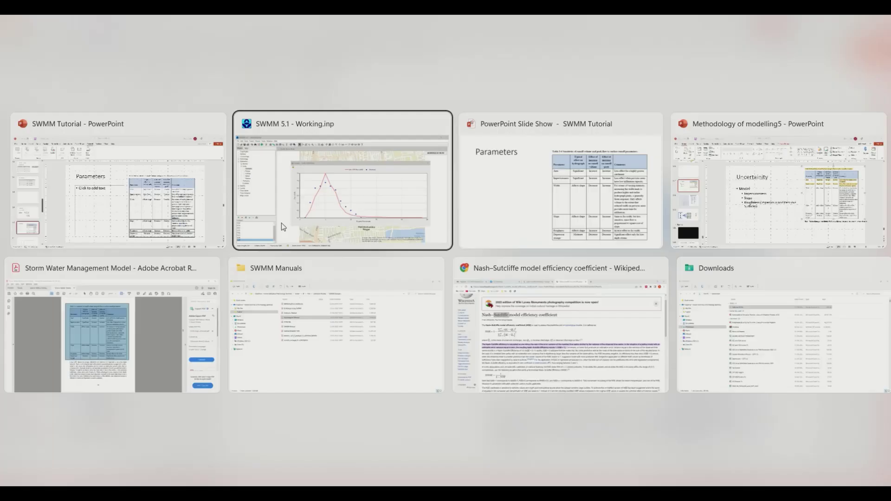
{"action": "left_click", "coordinate": [281, 223]}
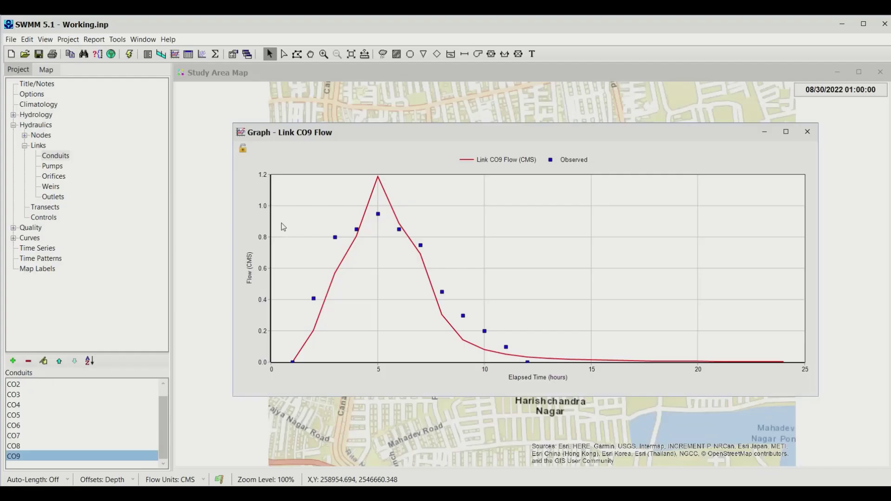
Step: Copy the CO9 flow graph to the clipboard as Data (Text) and switch away from SWMM
{"action": "double_click", "coordinate": [354, 161]}
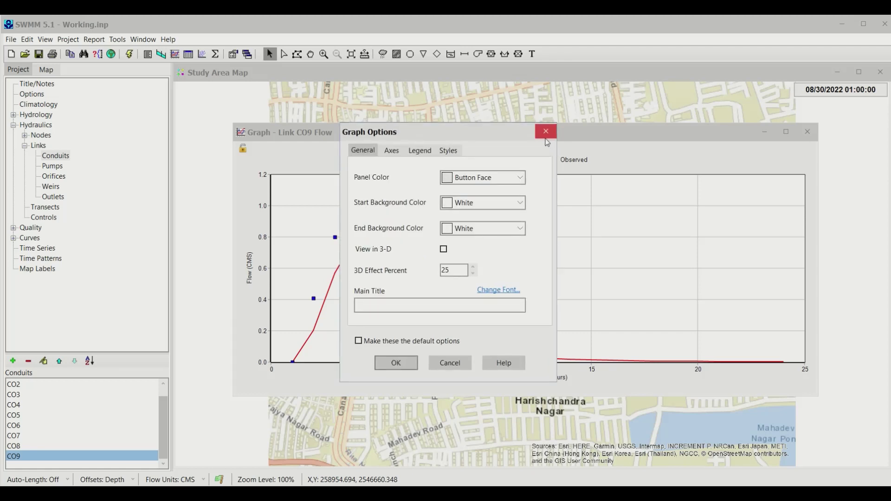
{"action": "left_click", "coordinate": [545, 132]}
{"action": "left_click", "coordinate": [69, 55]}
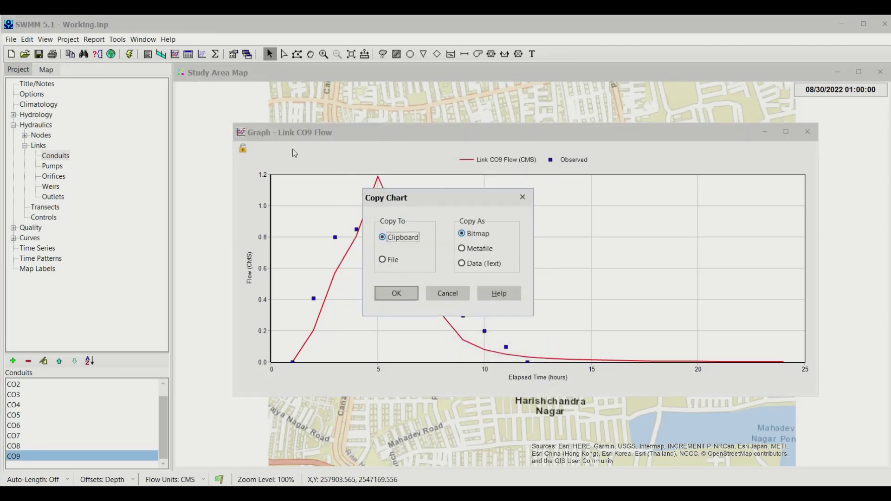
{"action": "left_click", "coordinate": [462, 263]}
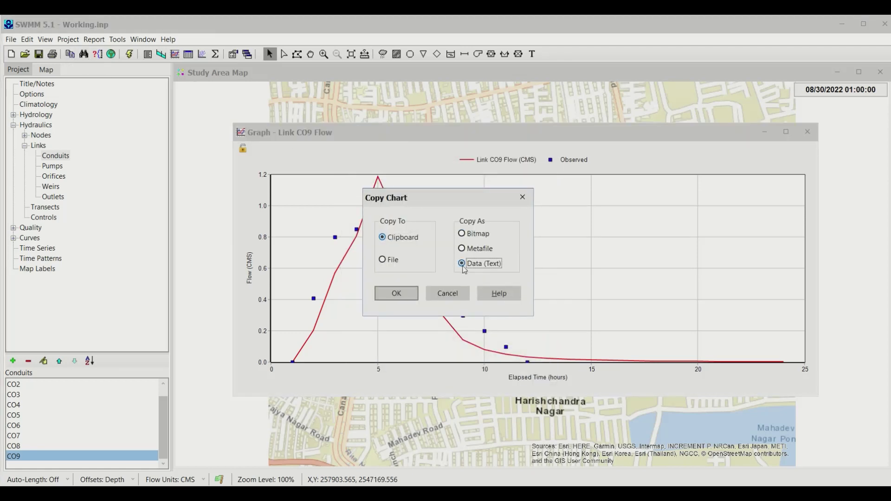
{"action": "left_click", "coordinate": [407, 297]}
{"action": "key", "text": "alt+Tab"}
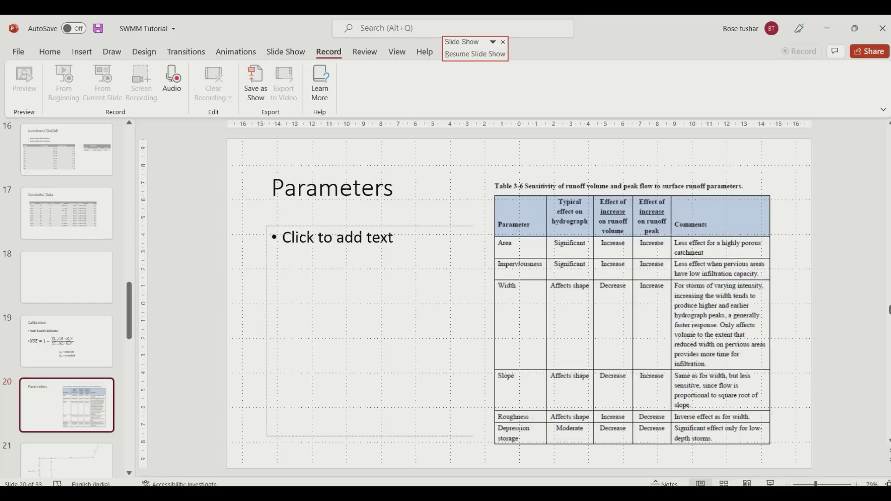
Step: Switch to Excel, create a blank workbook and paste the copied CO9 flow data starting at cell A1
{"action": "key", "text": "alt+Tab"}
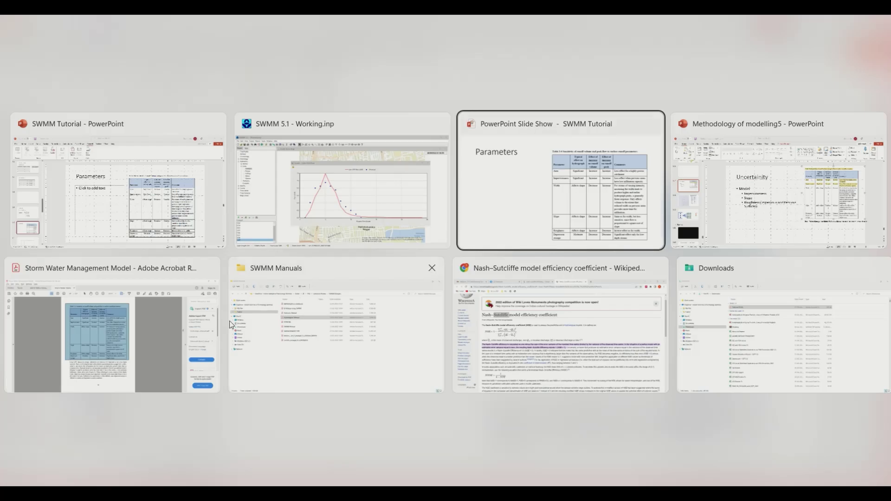
{"action": "key", "text": "Escape"}
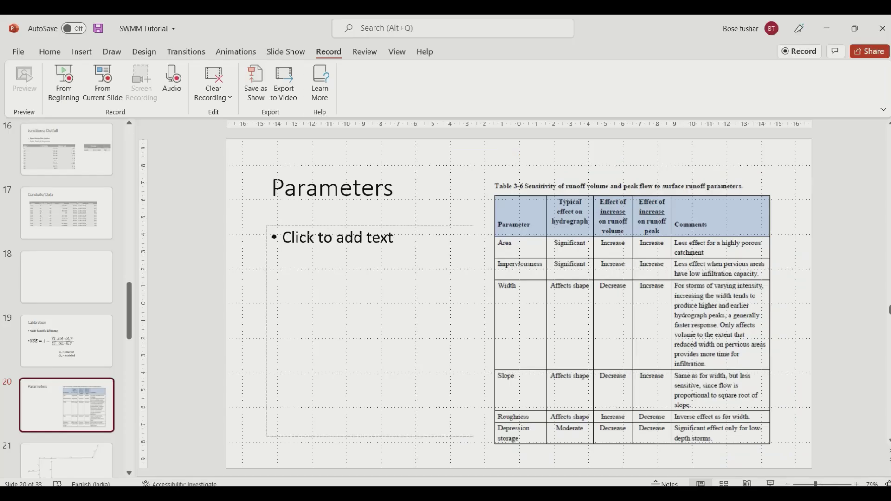
{"action": "key", "text": "super+s"}
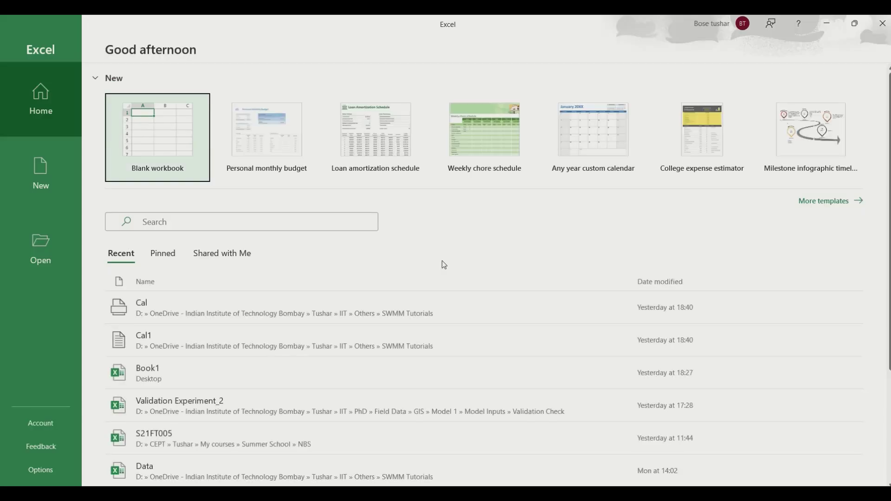
{"action": "left_click", "coordinate": [207, 168]}
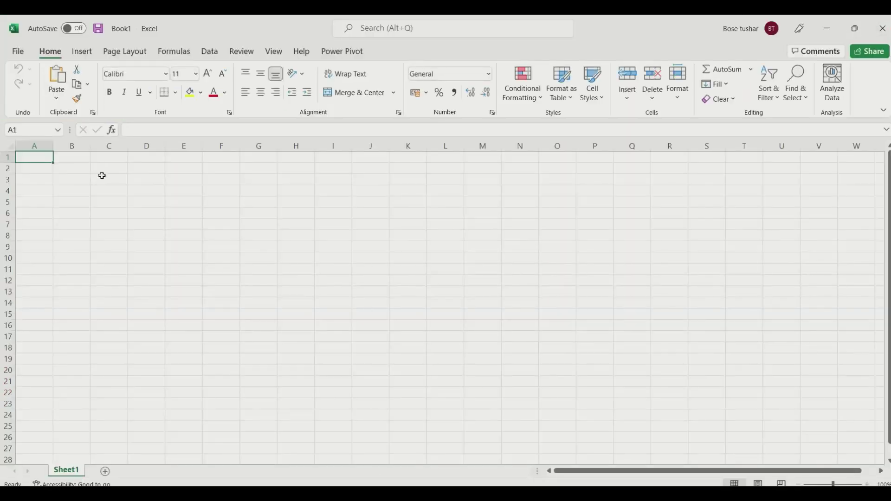
{"action": "key", "text": "ctrl+v"}
{"action": "scroll", "coordinate": [205, 201], "scroll_direction": "down", "scroll_amount": 2}
{"action": "scroll", "coordinate": [205, 201], "scroll_direction": "up", "scroll_amount": 2}
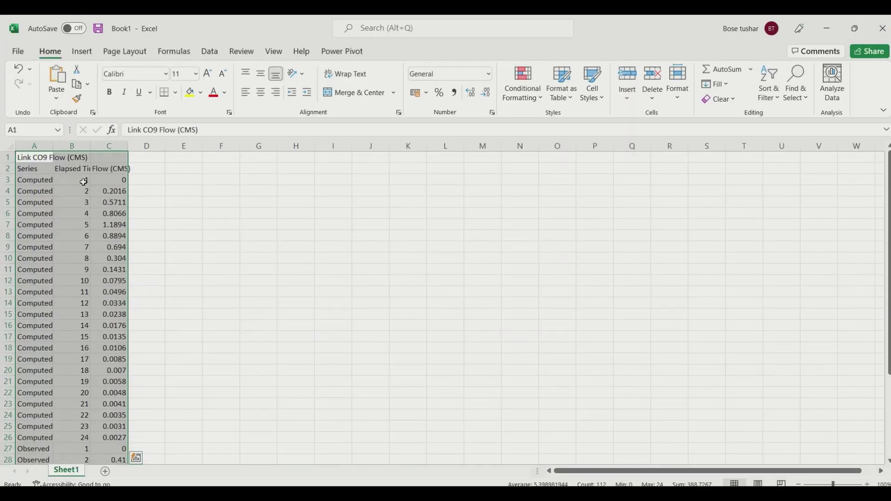
{"action": "scroll", "coordinate": [143, 207], "scroll_direction": "down", "scroll_amount": 3}
{"action": "scroll", "coordinate": [152, 219], "scroll_direction": "up", "scroll_amount": 3}
Step: Enter a formula in E3 for the squared difference between computed flow C3 and observed flow C27
{"action": "left_click", "coordinate": [177, 181]}
{"action": "type", "text": "="}
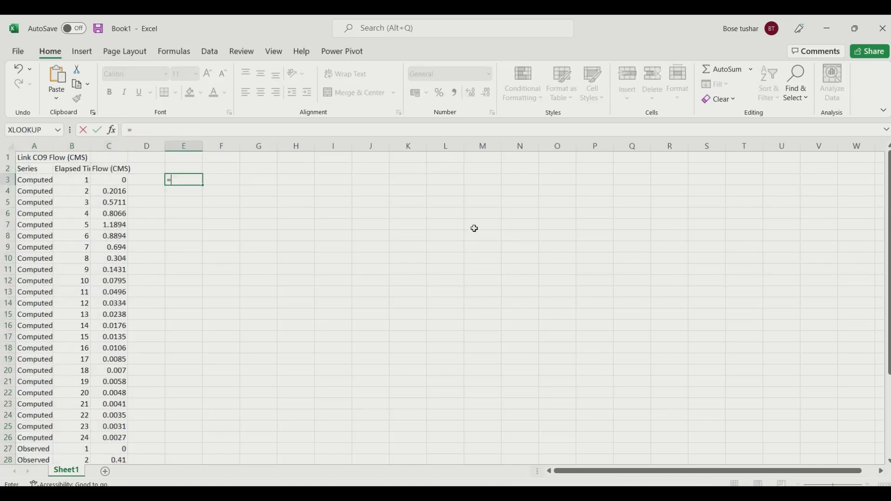
{"action": "key", "text": "Left"}
{"action": "key", "text": "Left"}
{"action": "type", "text": "-"}
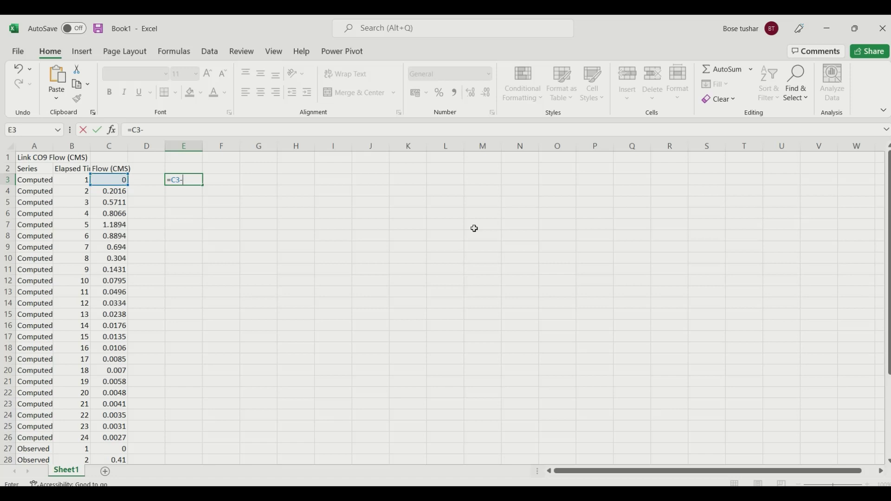
{"action": "scroll", "coordinate": [260, 325], "scroll_direction": "down", "scroll_amount": 2}
{"action": "left_click", "coordinate": [111, 382]}
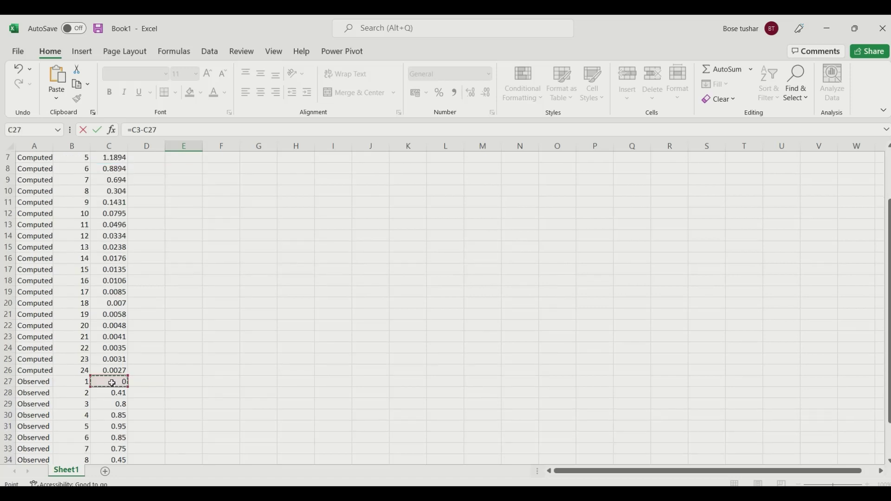
{"action": "left_click", "coordinate": [134, 130]}
{"action": "type", "text": "("}
{"action": "key", "text": "Return"}
{"action": "key", "text": "Return"}
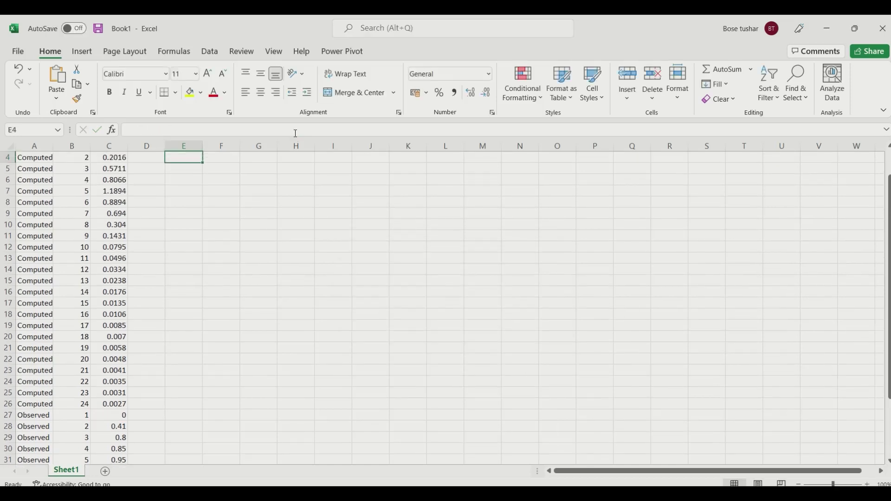
Step: Correct the brackets of the E3 formula so it reads =(C3-C27)^2
{"action": "left_click", "coordinate": [157, 128]}
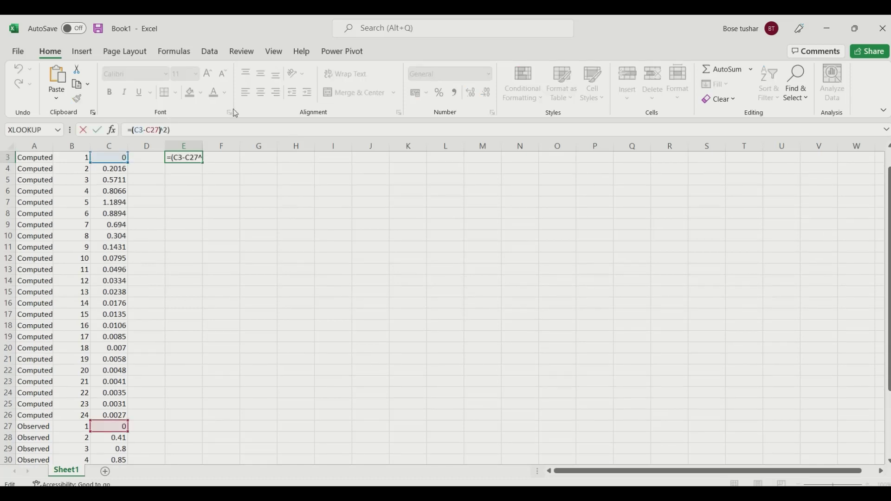
{"action": "type", "text": ")"}
{"action": "key", "text": "Return"}
{"action": "scroll", "coordinate": [183, 198], "scroll_direction": "up", "scroll_amount": 1}
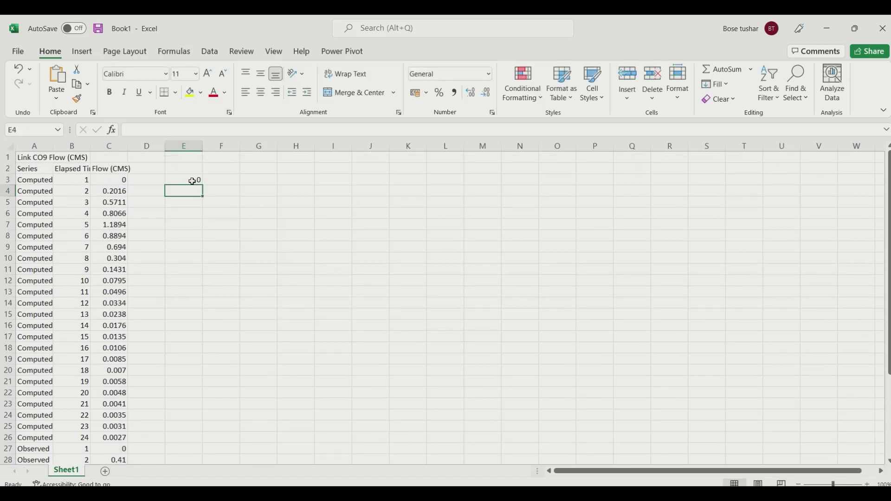
Step: Fill the E3 formula down to E14 and check the cell references in the last filled cell
{"action": "left_click", "coordinate": [192, 180]}
{"action": "left_click_drag", "start_coordinate": [203, 186], "coordinate": [180, 304]}
{"action": "double_click", "coordinate": [179, 303]}
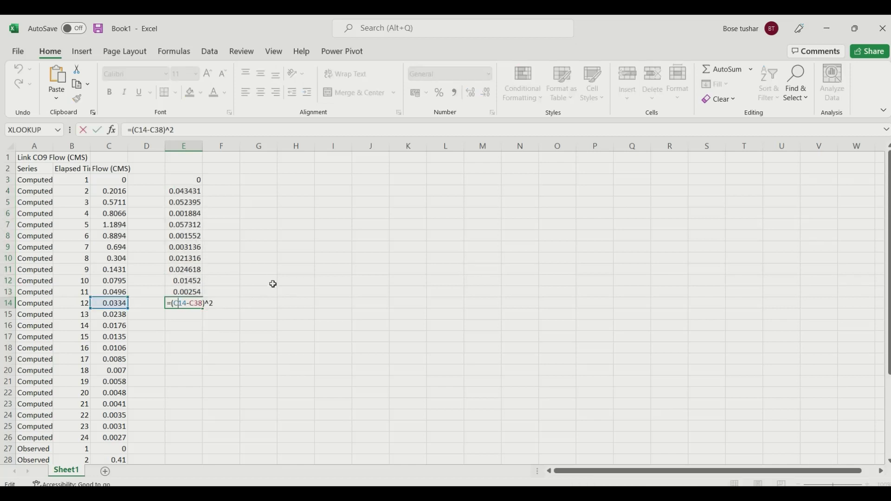
{"action": "scroll", "coordinate": [274, 283], "scroll_direction": "down", "scroll_amount": 5}
{"action": "scroll", "coordinate": [277, 282], "scroll_direction": "up", "scroll_amount": 4}
{"action": "scroll", "coordinate": [276, 282], "scroll_direction": "up", "scroll_amount": 1}
{"action": "key", "text": "Escape"}
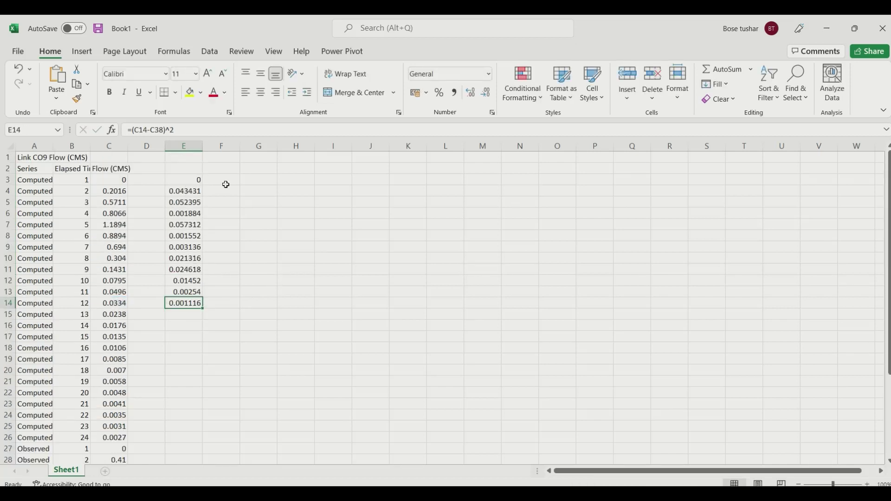
Step: Enter =(C27-AVERAGE(C27:C38))^2 in F3 for the squared deviation of the observed flow from its mean
{"action": "left_click", "coordinate": [225, 181]}
{"action": "type", "text": "="}
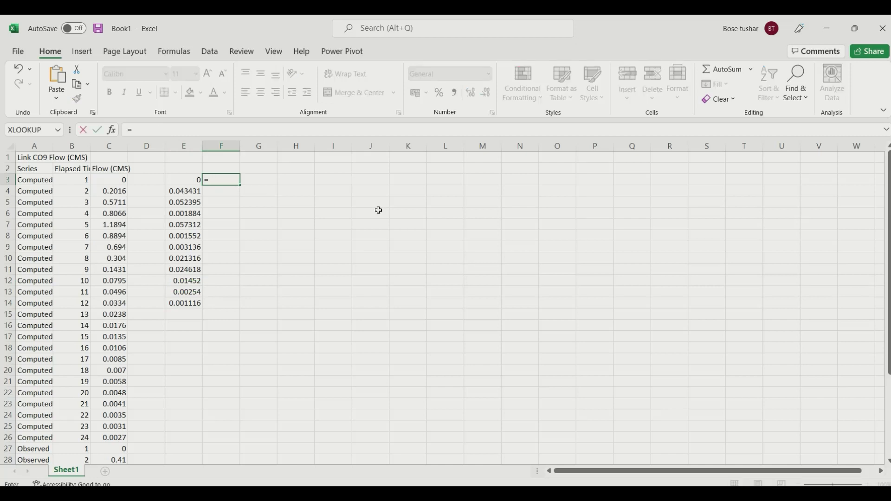
{"action": "scroll", "coordinate": [184, 315], "scroll_direction": "down", "scroll_amount": 2}
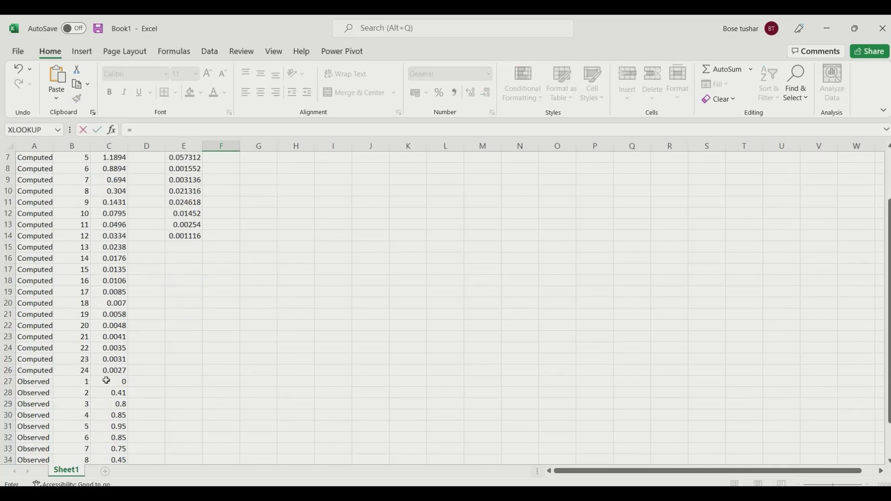
{"action": "left_click", "coordinate": [120, 381]}
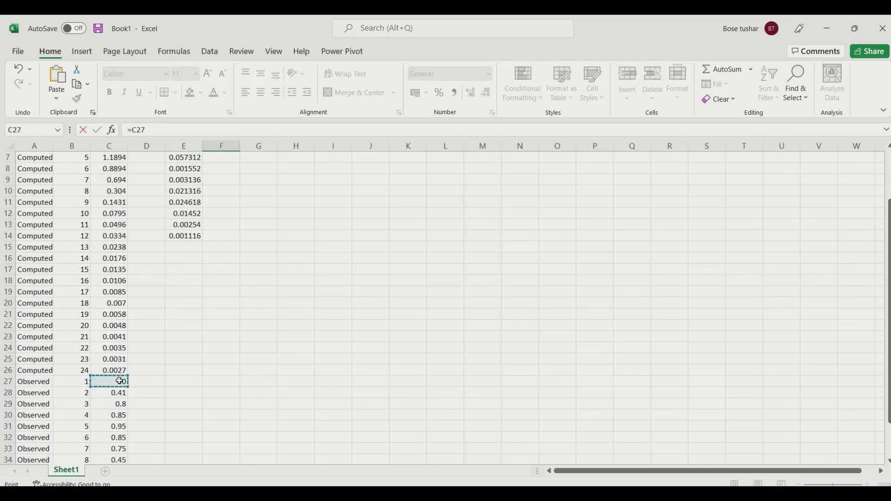
{"action": "left_click", "coordinate": [184, 129]}
{"action": "type", "text": "-averag"}
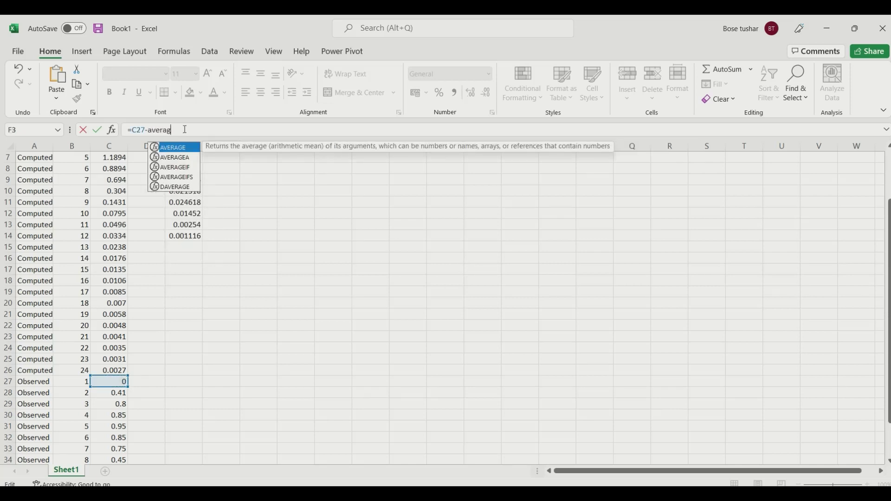
{"action": "type", "text": "e("}
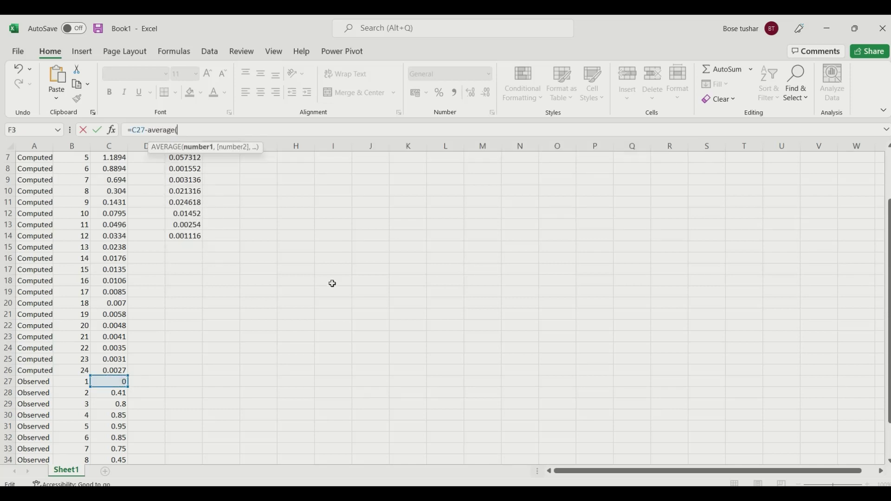
{"action": "scroll", "coordinate": [332, 282], "scroll_direction": "down", "scroll_amount": 3}
{"action": "left_click_drag", "start_coordinate": [107, 280], "coordinate": [113, 402]}
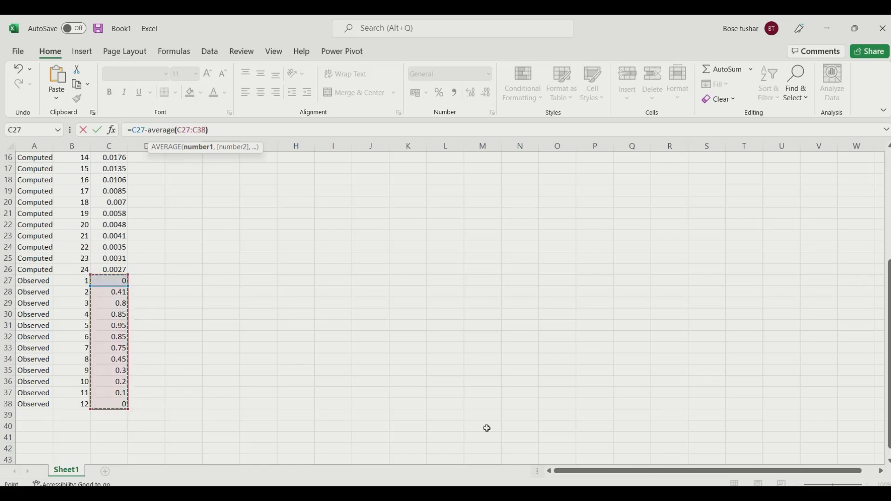
{"action": "type", "text": ")"}
{"action": "left_click", "coordinate": [133, 130]}
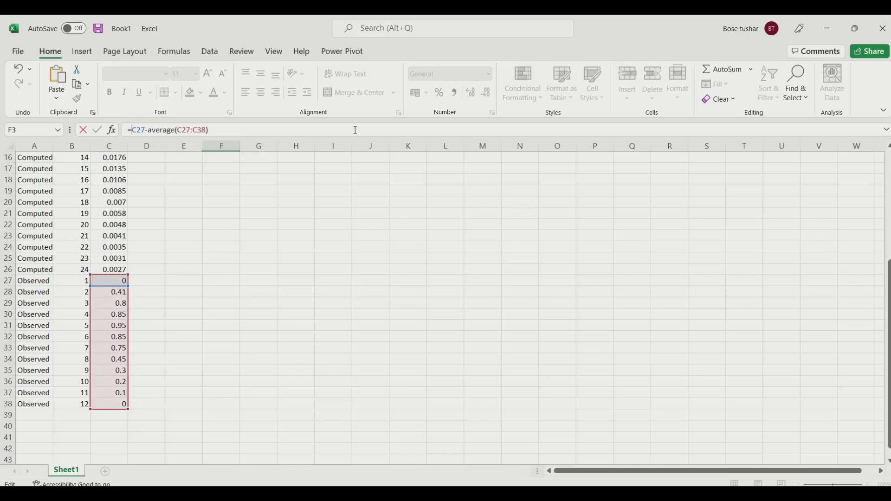
{"action": "type", "text": "("}
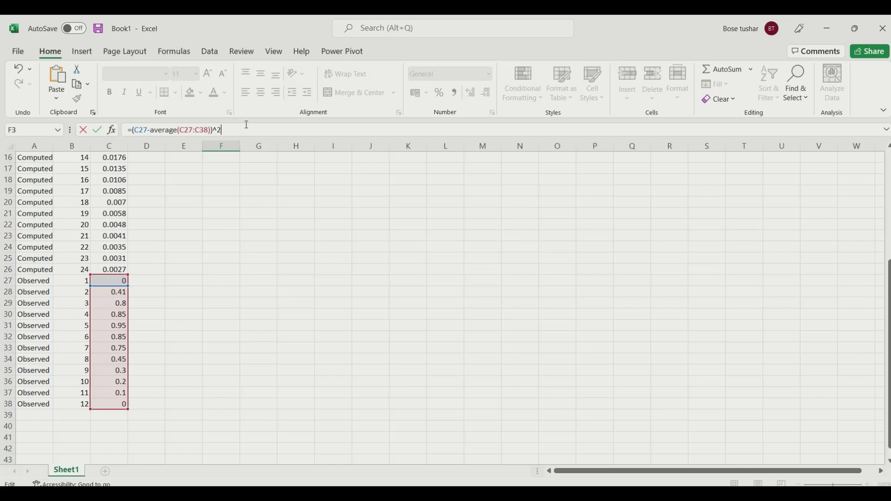
{"action": "key", "text": "Return"}
{"action": "scroll", "coordinate": [278, 285], "scroll_direction": "up", "scroll_amount": 1}
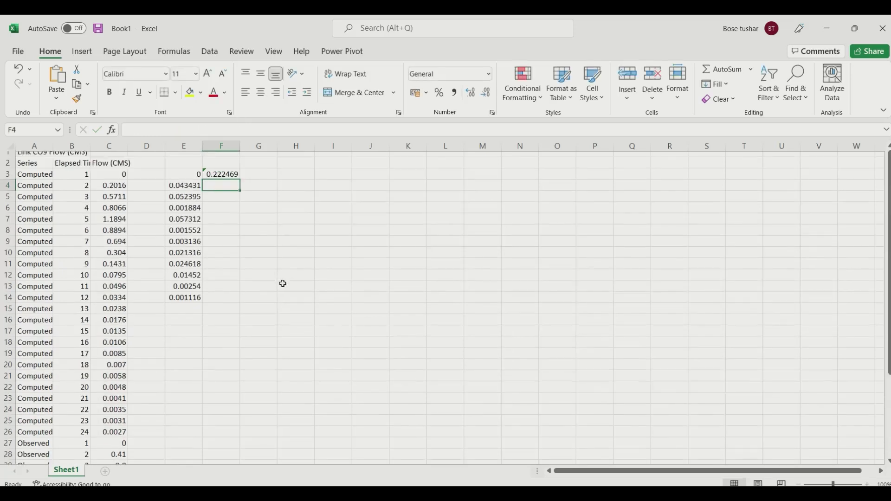
Step: Make the averaged range in F3 absolute as $C$27:$C$38 and fill the formula down to F14
{"action": "left_click", "coordinate": [226, 181]}
{"action": "left_click", "coordinate": [195, 130]}
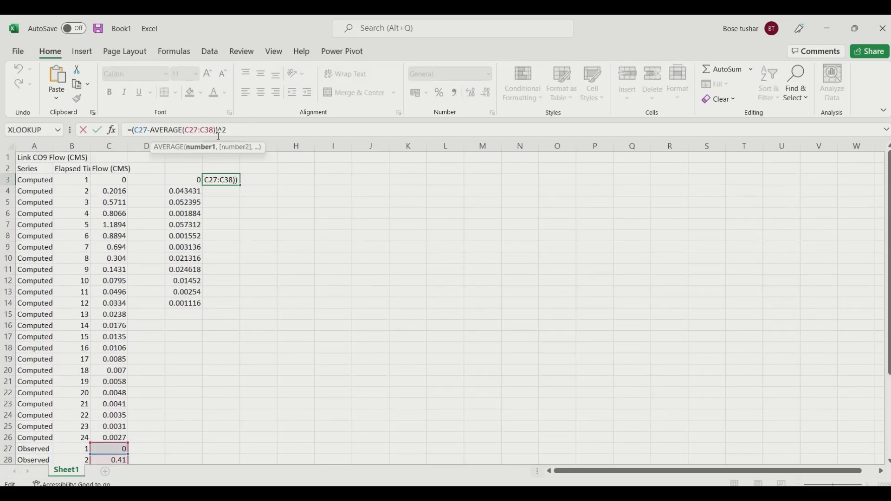
{"action": "double_click", "coordinate": [191, 130]}
{"action": "double_click", "coordinate": [207, 131]}
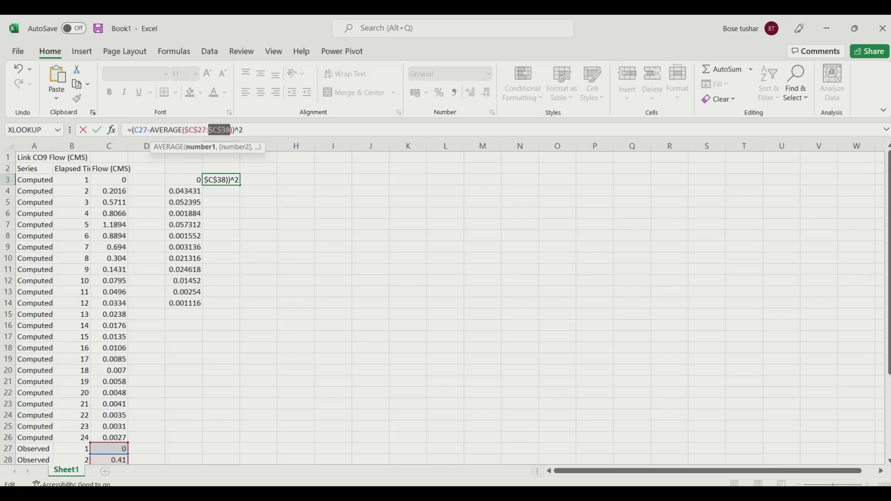
{"action": "key", "text": "Return"}
{"action": "left_click", "coordinate": [231, 180]}
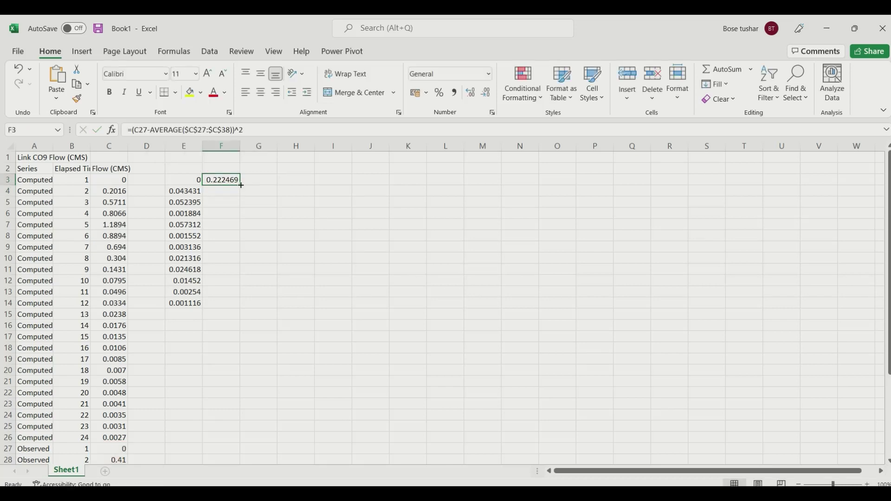
{"action": "double_click", "coordinate": [239, 185]}
Step: Sum E3:E14 in cell E16 and extend the sum formula across to F16
{"action": "left_click", "coordinate": [183, 326]}
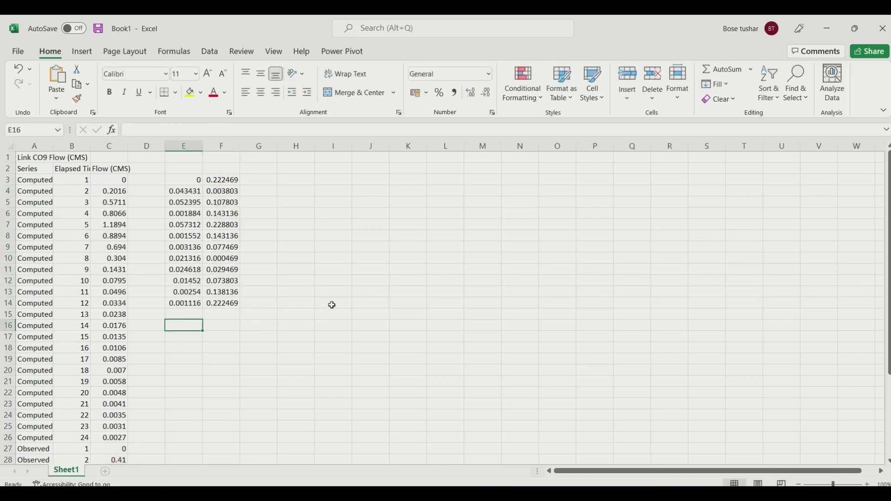
{"action": "type", "text": "=sum("}
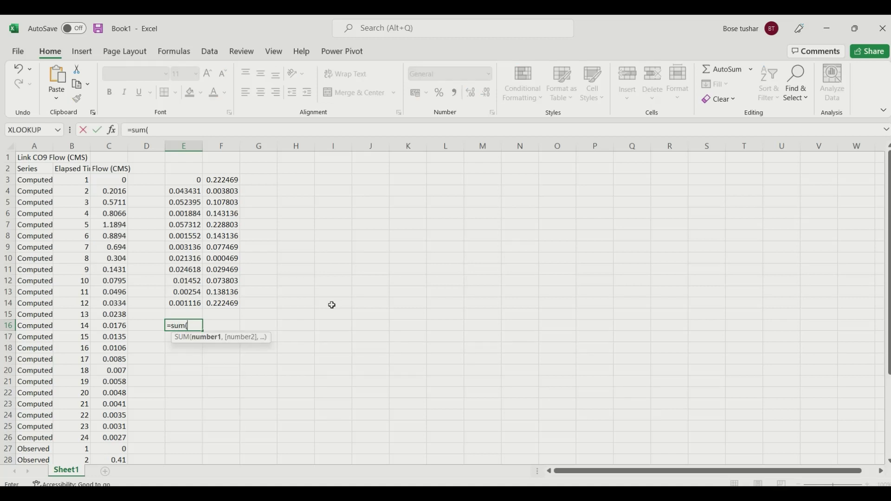
{"action": "left_click_drag", "start_coordinate": [187, 176], "coordinate": [190, 300]}
{"action": "key", "text": "Return"}
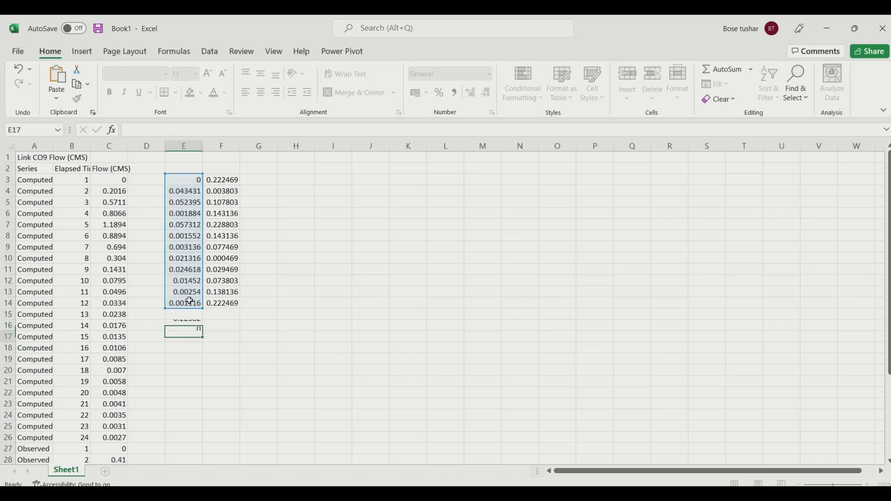
{"action": "left_click", "coordinate": [191, 325]}
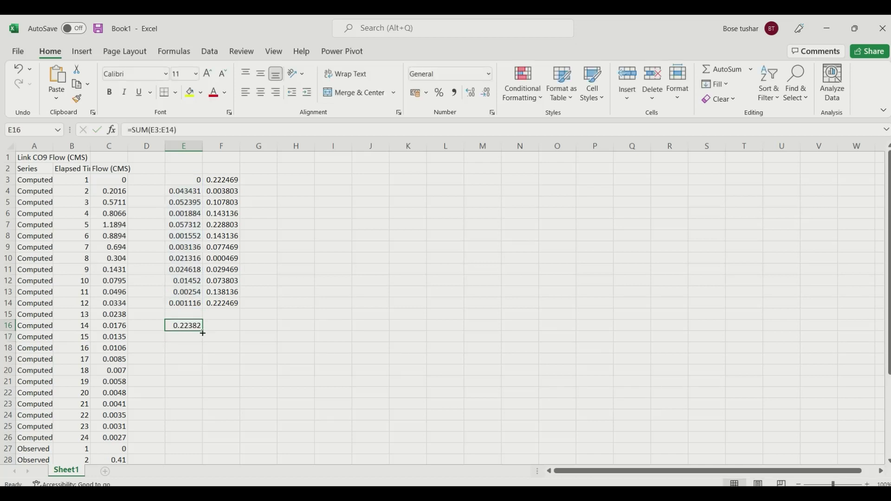
{"action": "left_click_drag", "start_coordinate": [204, 332], "coordinate": [237, 330]}
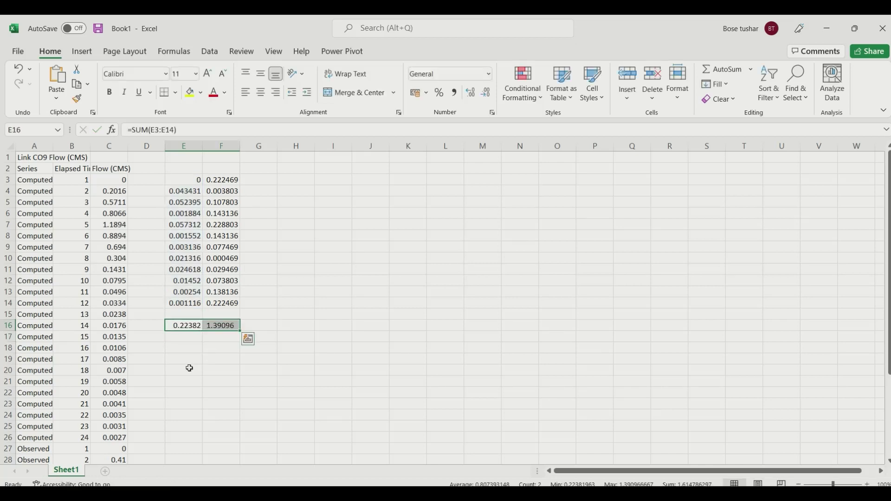
Step: Calculate the Nash Sutcliffe Efficiency in cell E20 with the formula =1-E16/F16
{"action": "left_click", "coordinate": [189, 368]}
{"action": "type", "text": "1"}
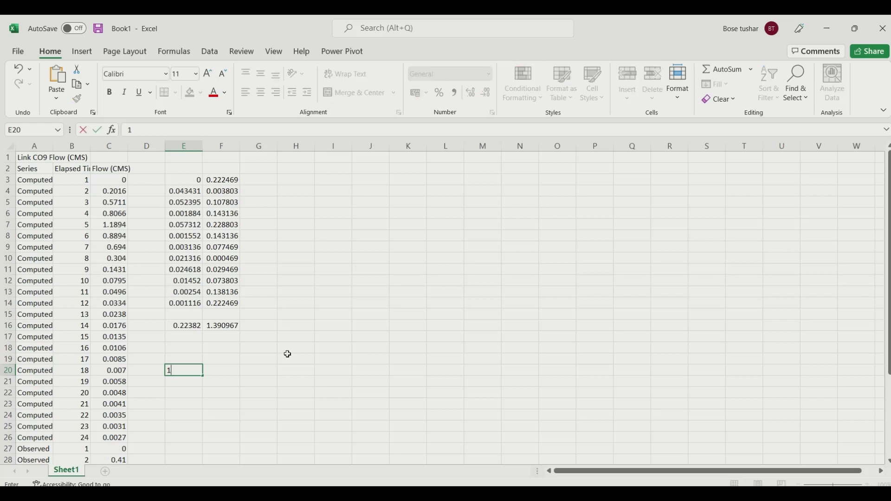
{"action": "type", "text": "=1"}
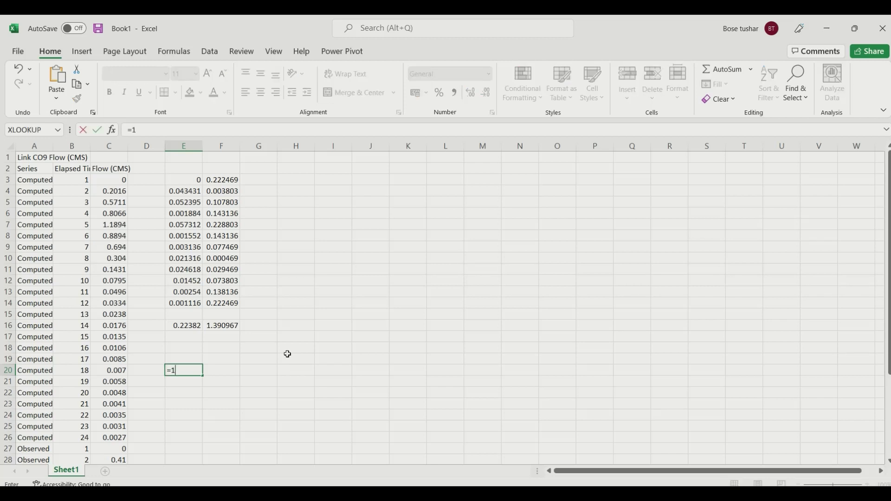
{"action": "type", "text": "-"}
{"action": "key", "text": "Up"}
{"action": "key", "text": "Up"}
{"action": "key", "text": "Up"}
{"action": "key", "text": "Up"}
{"action": "type", "text": "/"}
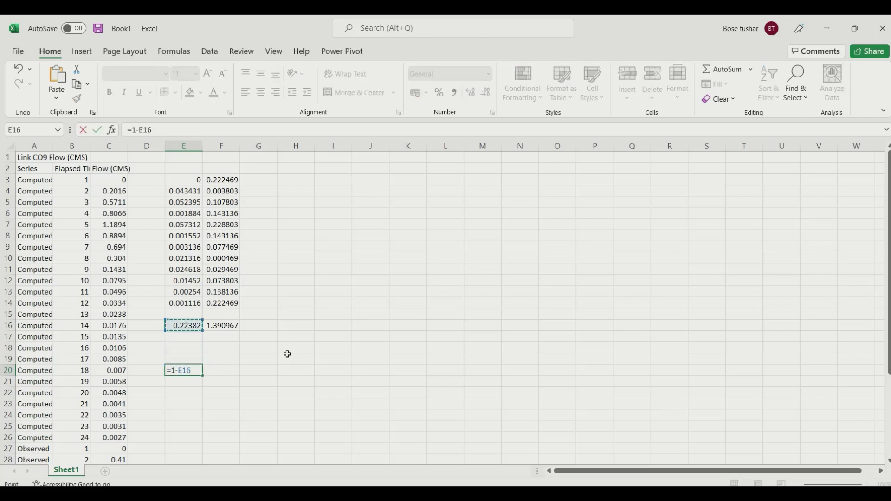
{"action": "key", "text": "Up"}
{"action": "key", "text": "Up"}
{"action": "key", "text": "Up"}
{"action": "key", "text": "Up"}
{"action": "key", "text": "Right"}
{"action": "key", "text": "Return"}
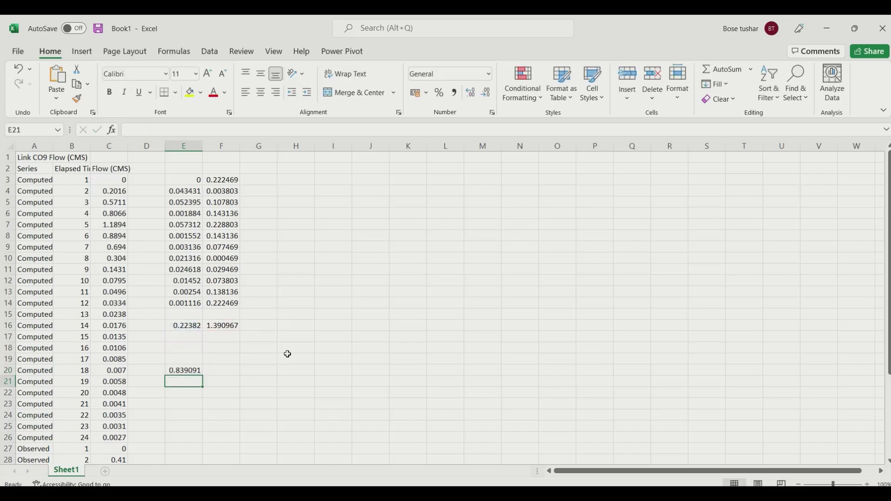
{"action": "key", "text": "Up"}
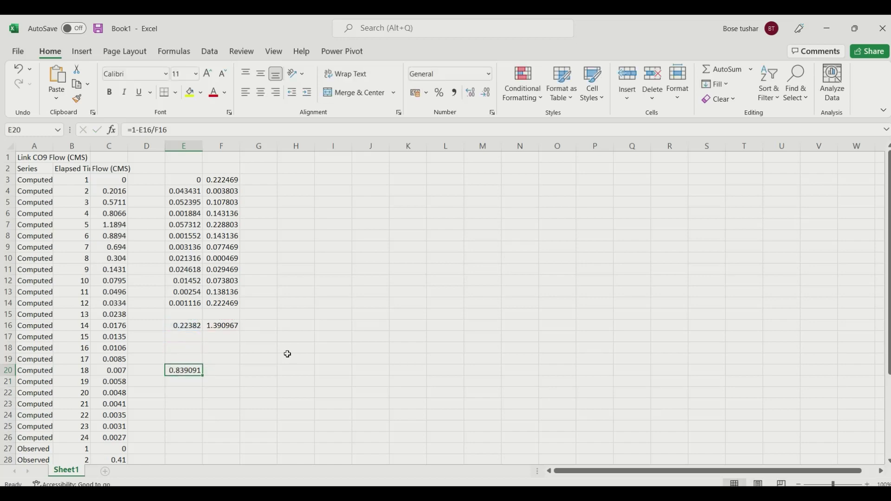
Step: Switch back to SWMM and close the Link CO9 Flow graph
{"action": "key", "text": "alt+Tab"}
{"action": "key", "text": "alt+Tab"}
{"action": "key", "text": "alt+Tab"}
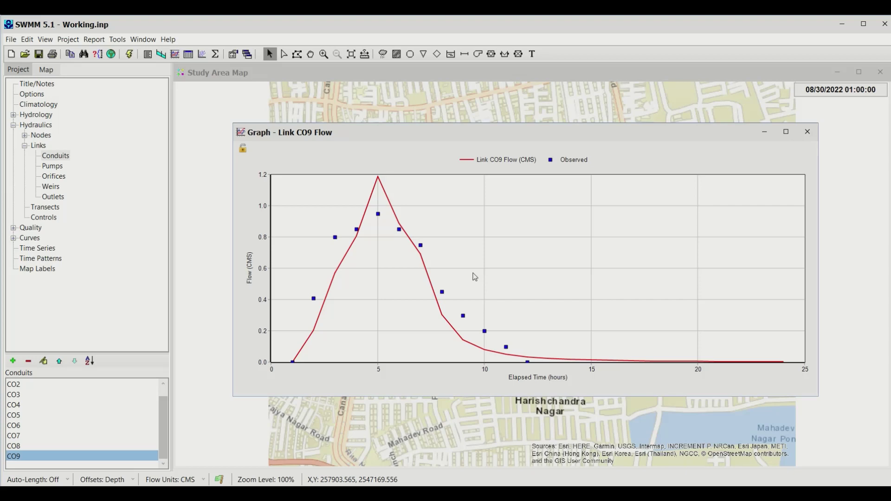
{"action": "left_click", "coordinate": [807, 132]}
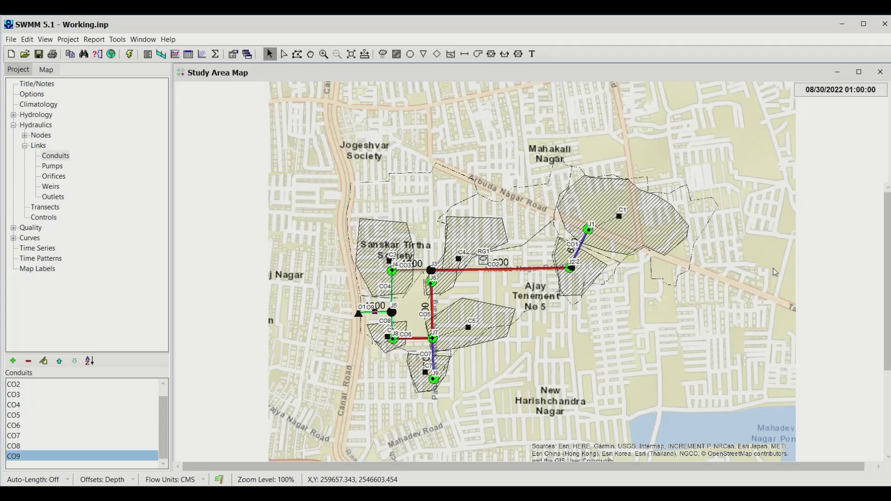